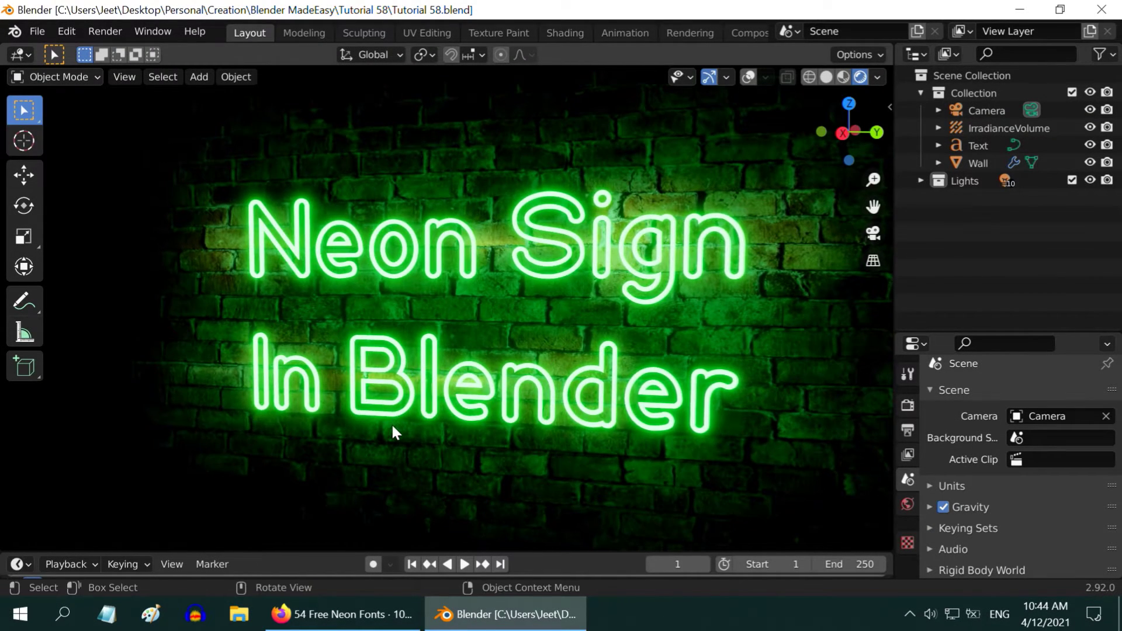
- Start a new General scene and delete the default cube
mouse_move(391, 422)
middle_mouse_down()
mouse_move(475, 421)
mouse_move(483, 386)
mouse_move(430, 390)
mouse_move(411, 426)
middle_mouse_up()
left_click(37, 34)
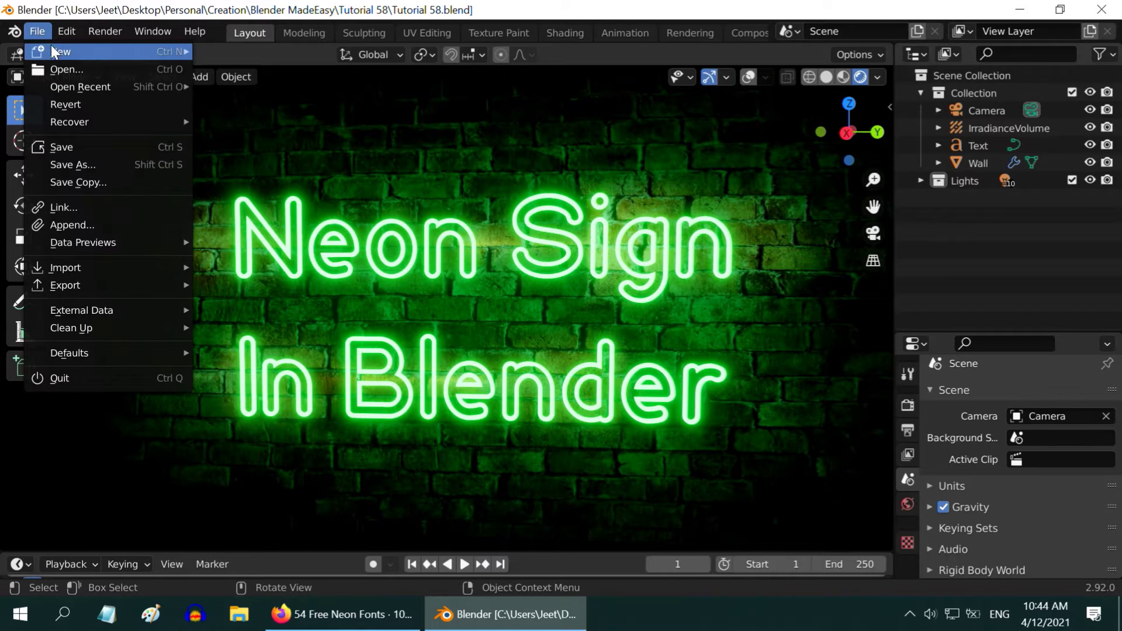
mouse_move(88, 52)
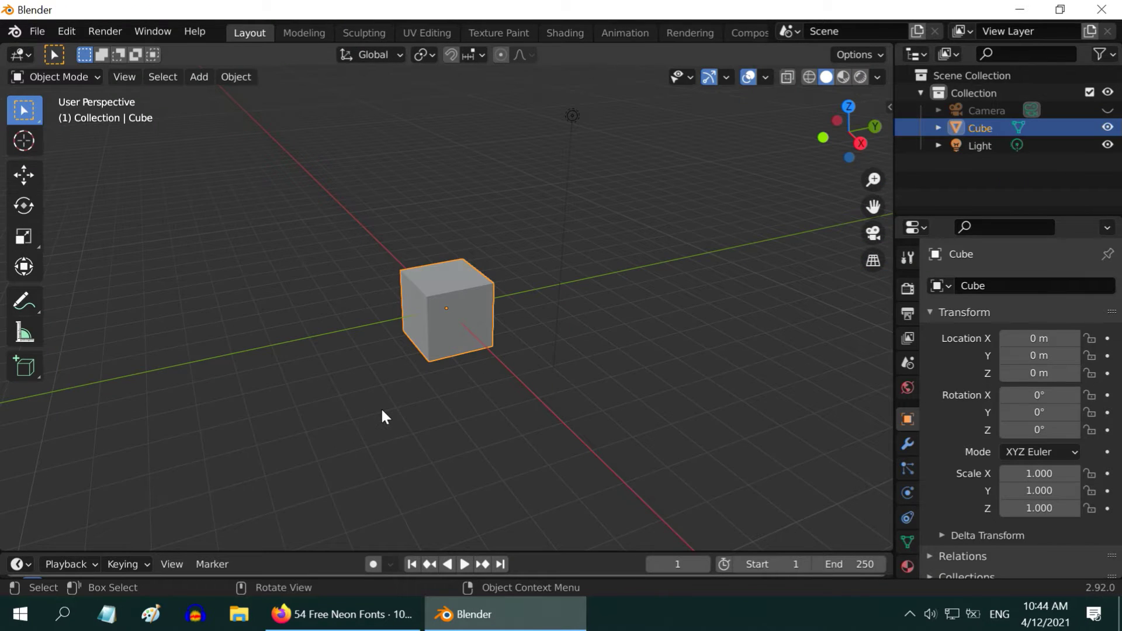
key("x")
left_click(381, 409)
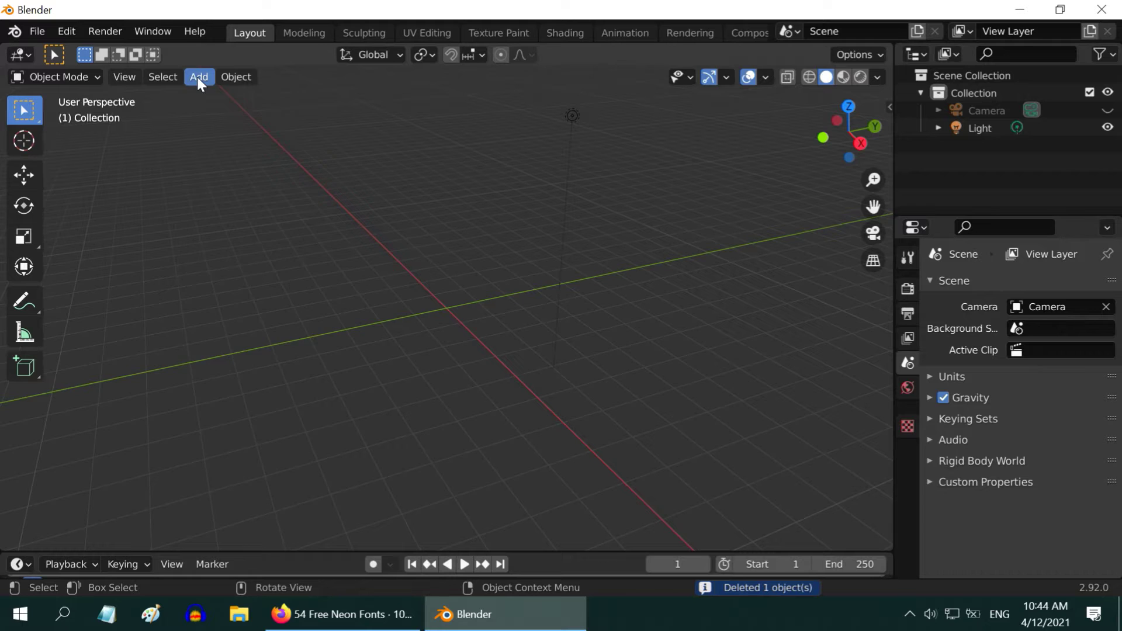
- Add a Text object at the origin and scale it up about 1.4 times
left_click(198, 77)
left_click(226, 168)
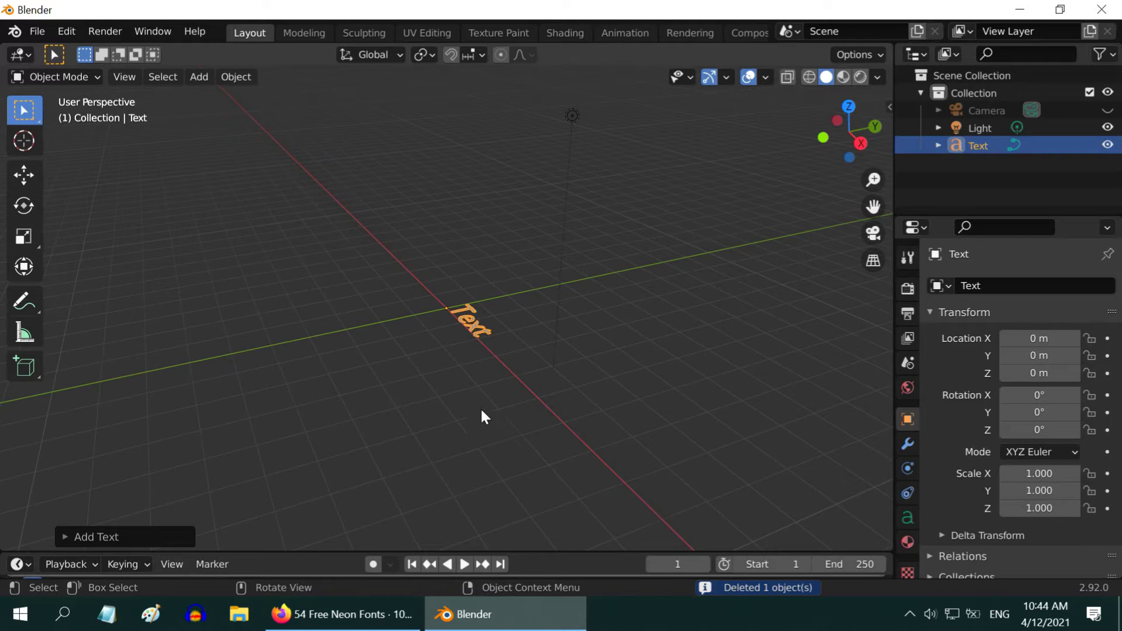
key("s")
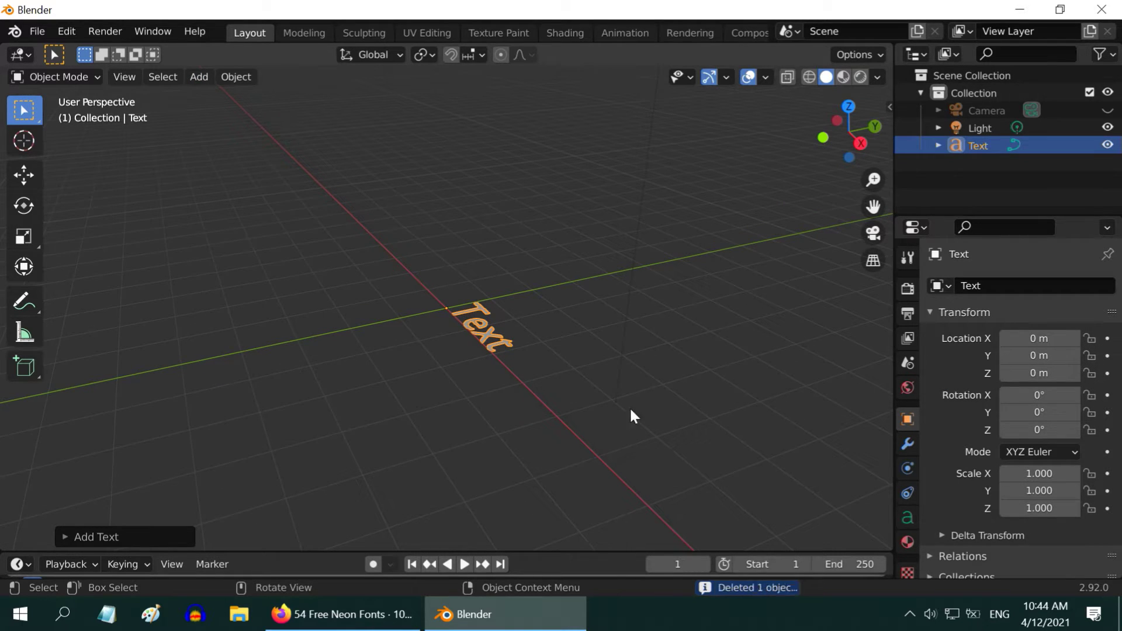
- Set the text's X and Z rotation to 90° so it stands upright
left_click(1051, 396)
type("90")
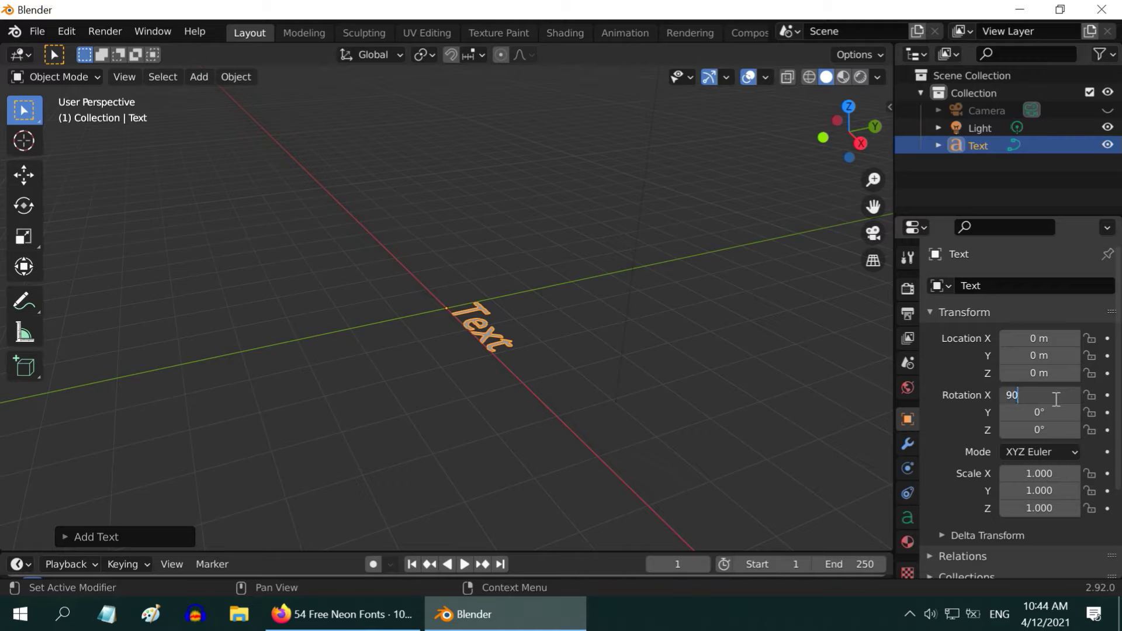
key("Return")
left_click(1057, 427)
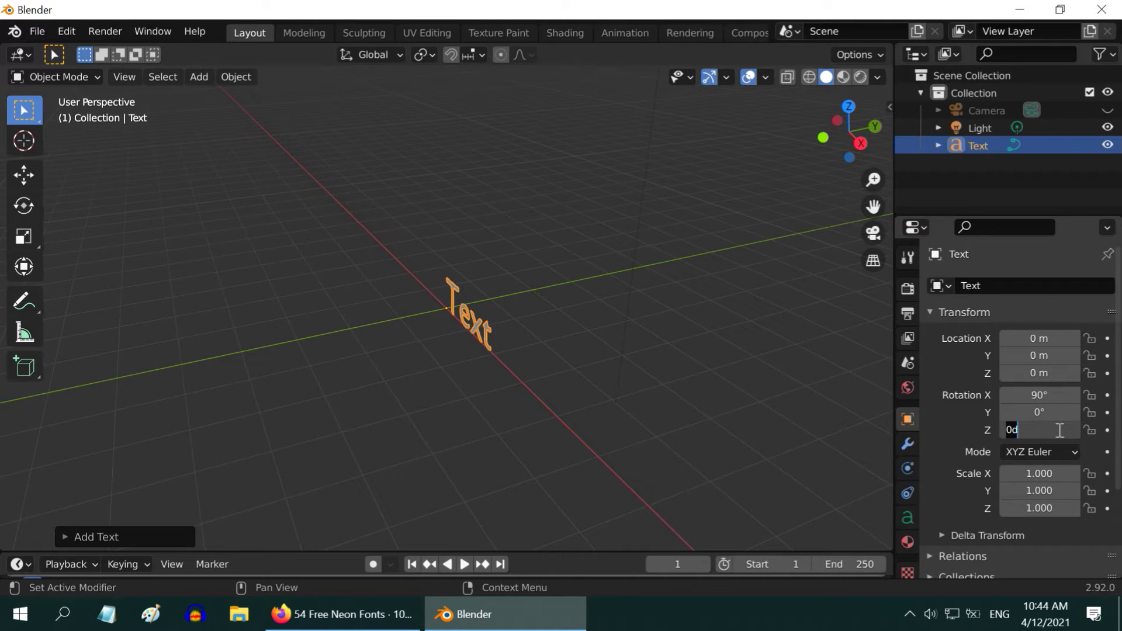
type("90")
key("Return")
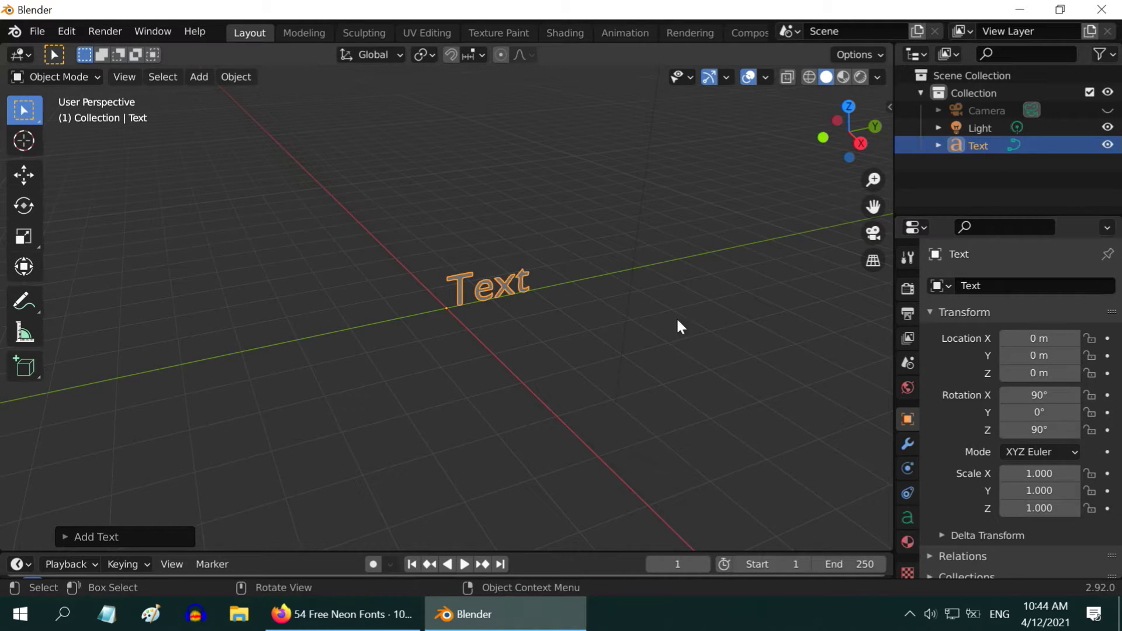
- Set both Horizontal and Vertical paragraph alignment of the text to Center
middle_click_drag(577, 318, 538, 304)
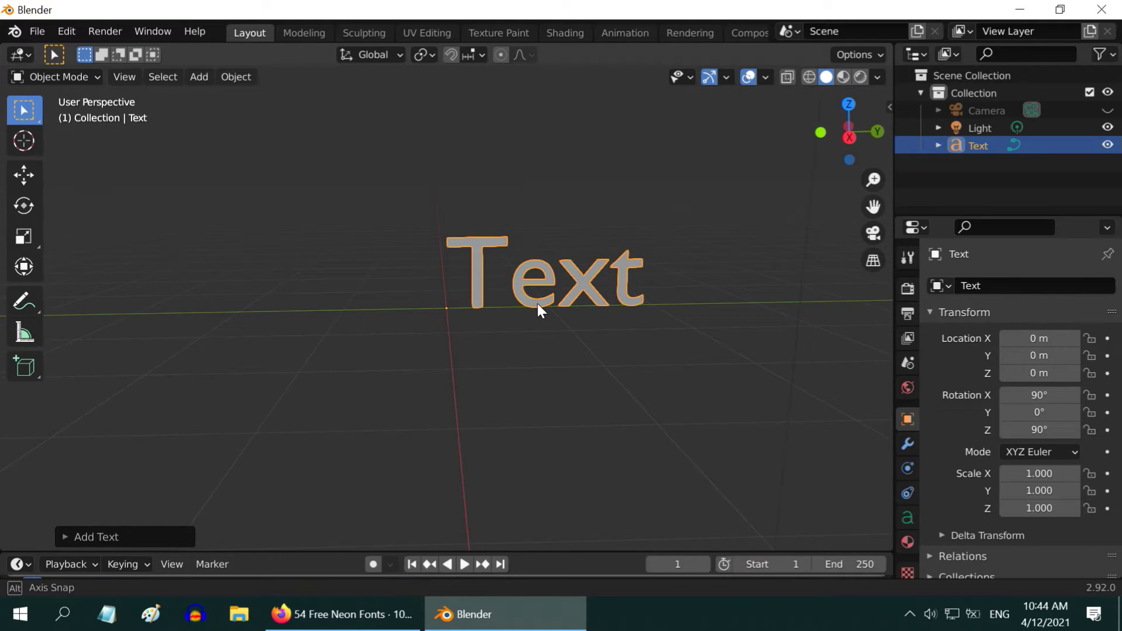
left_click(907, 518)
scroll(1012, 463, "down", 6)
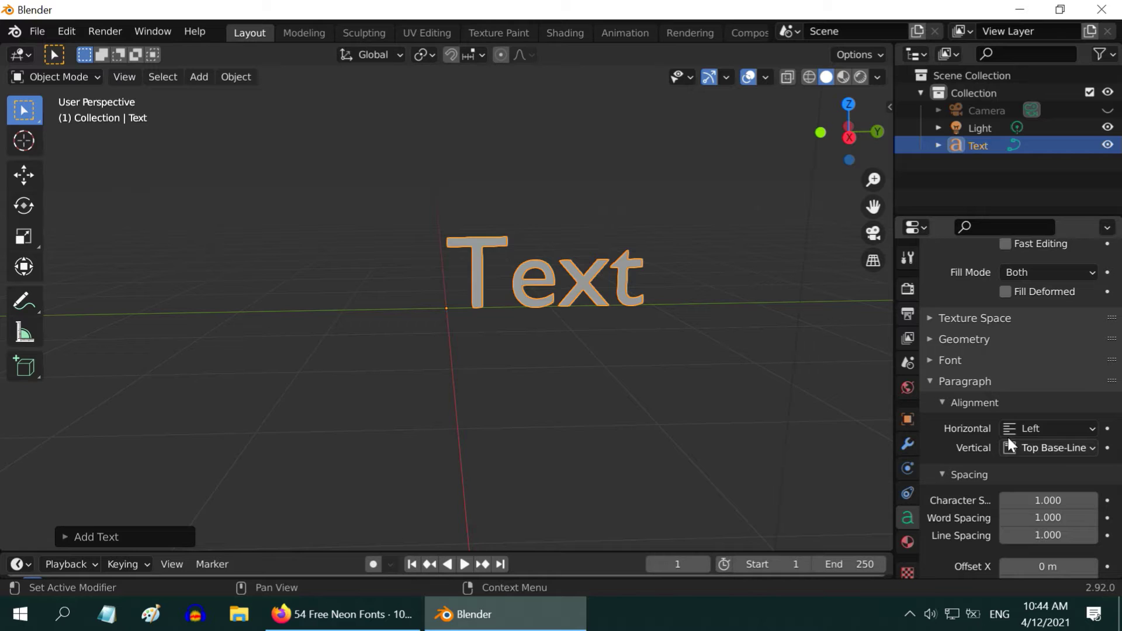
scroll(1044, 422, "down", 2)
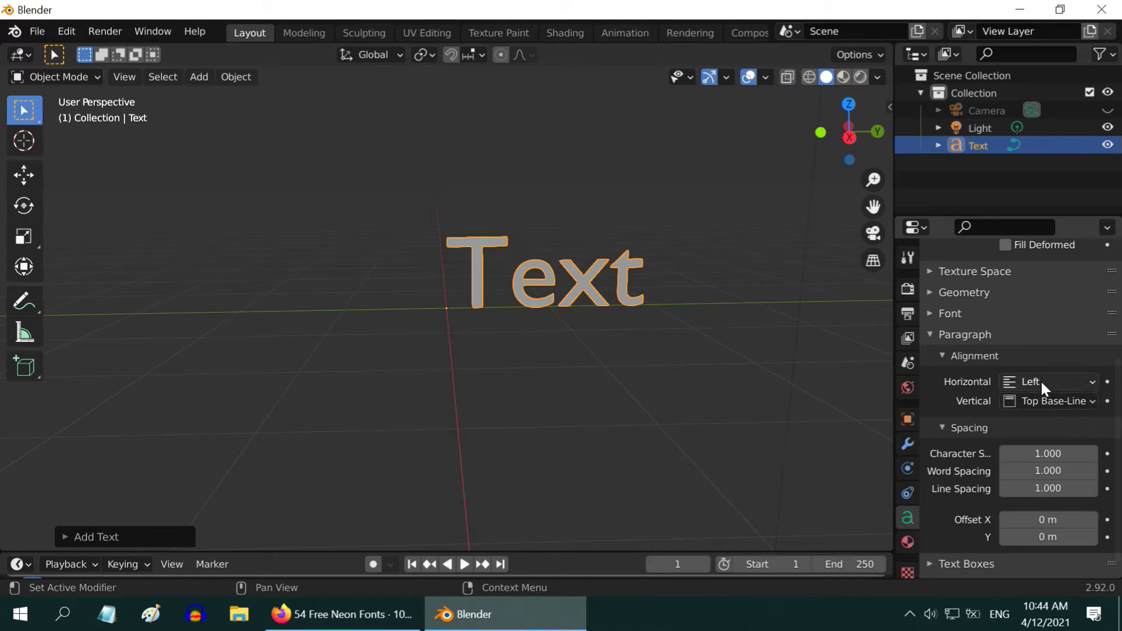
left_click(1040, 380)
left_click(1026, 421)
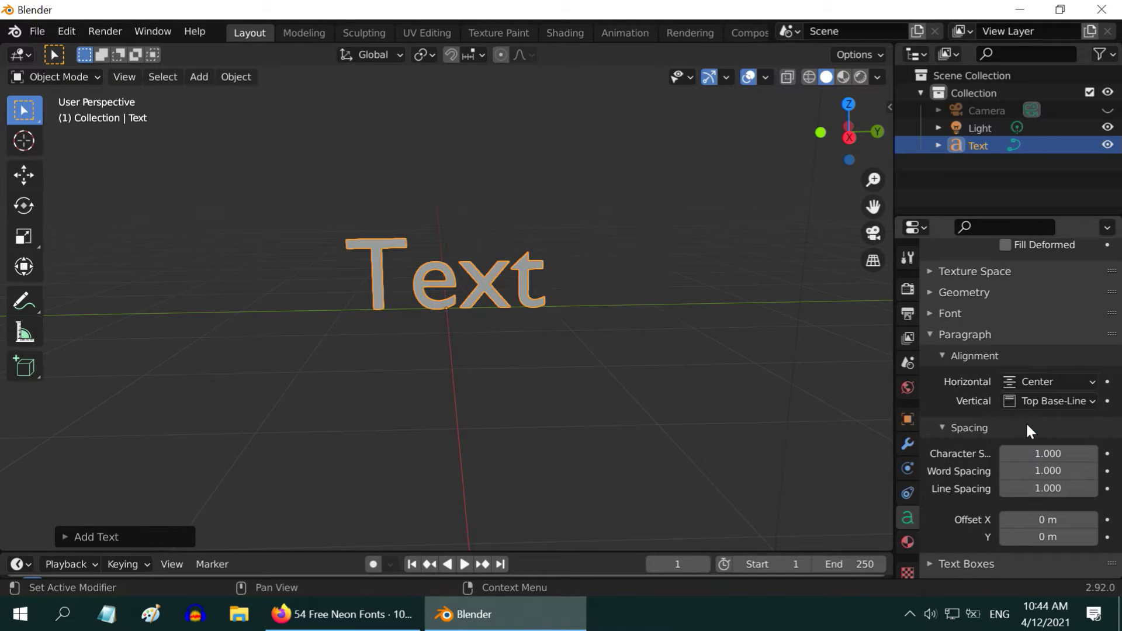
left_click(1047, 401)
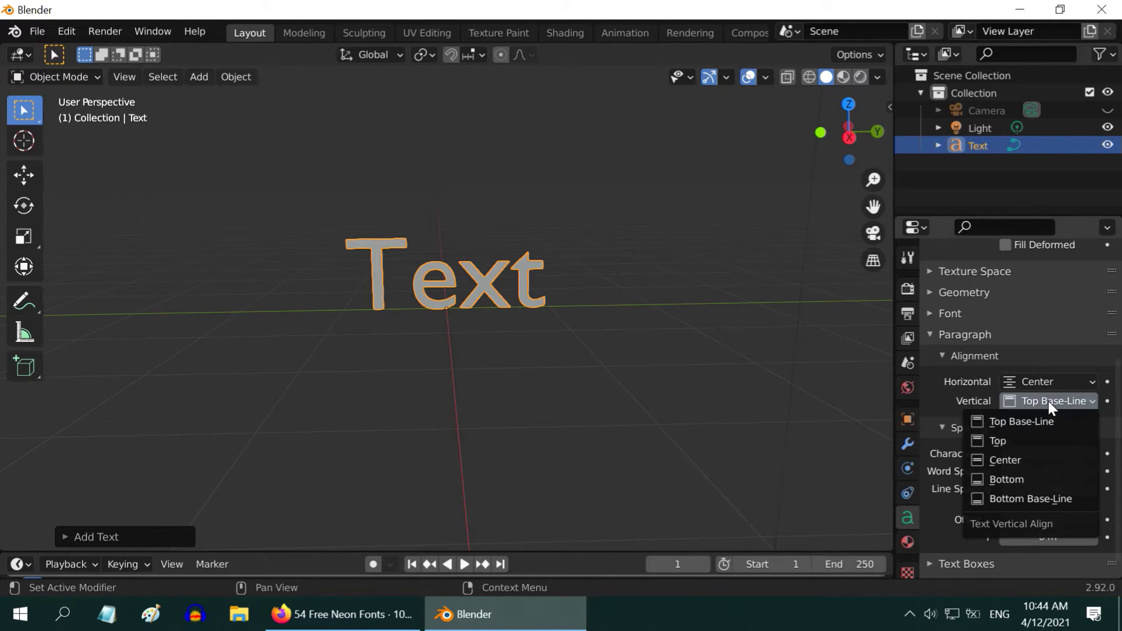
left_click(1025, 459)
middle_click_drag(597, 405, 531, 372)
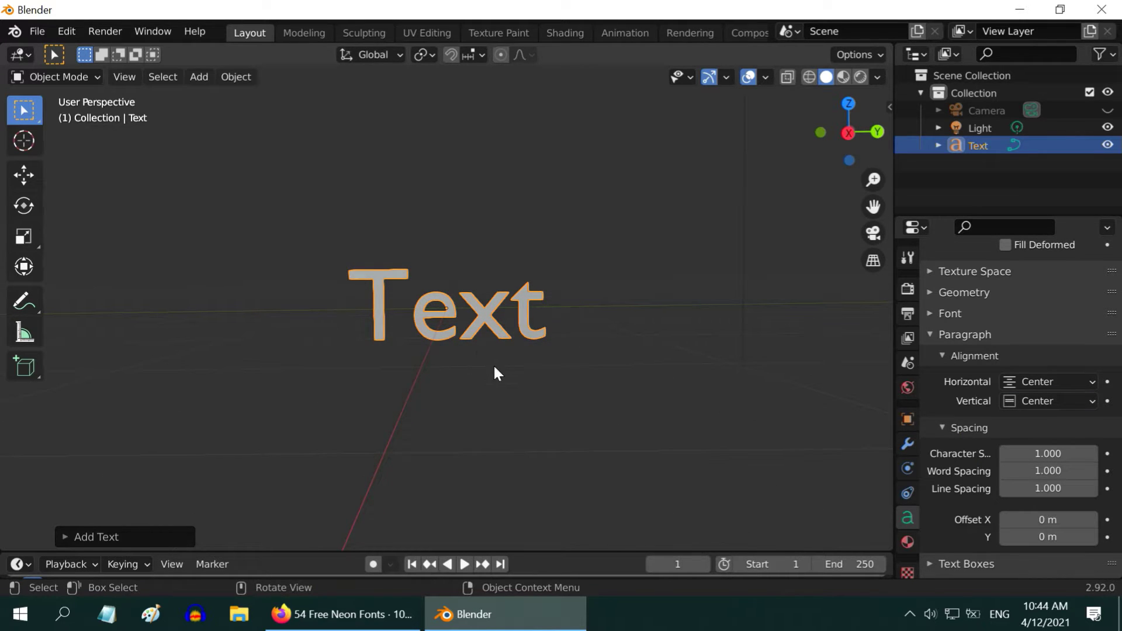
- In Edit Mode, replace 'Text' with 'Barbeque' and 'Nation' on two lines
scroll(495, 373, "up", 2)
left_click(62, 76)
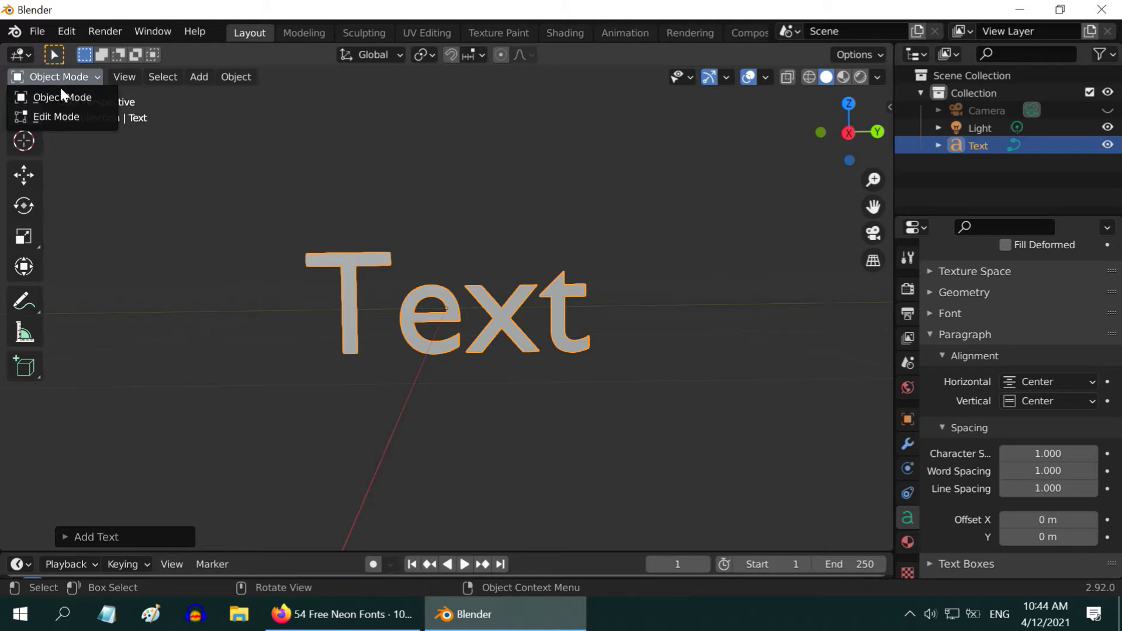
left_click(63, 117)
key("BackSpace")
key("BackSpace")
key("BackSpace")
key("BackSpace")
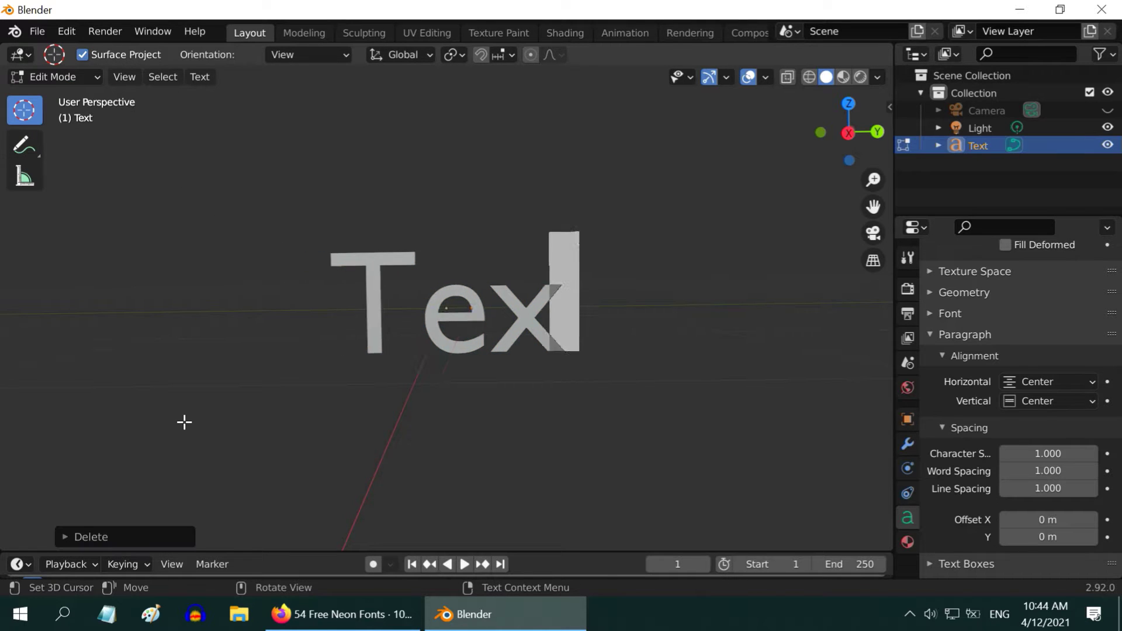
type("Bar")
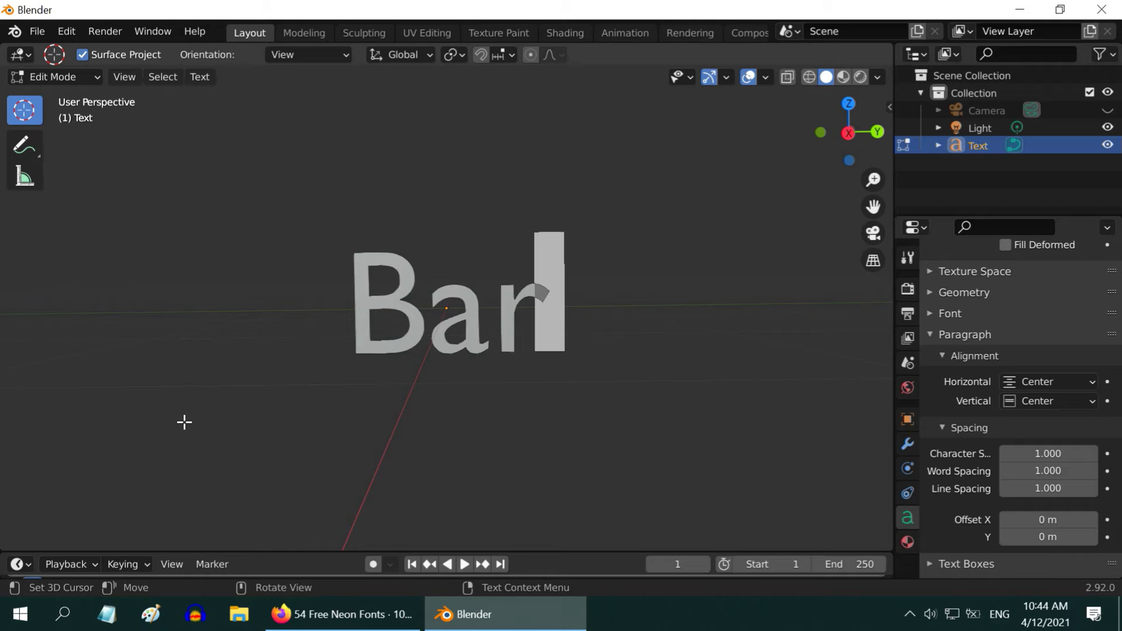
type("beque")
key("Return")
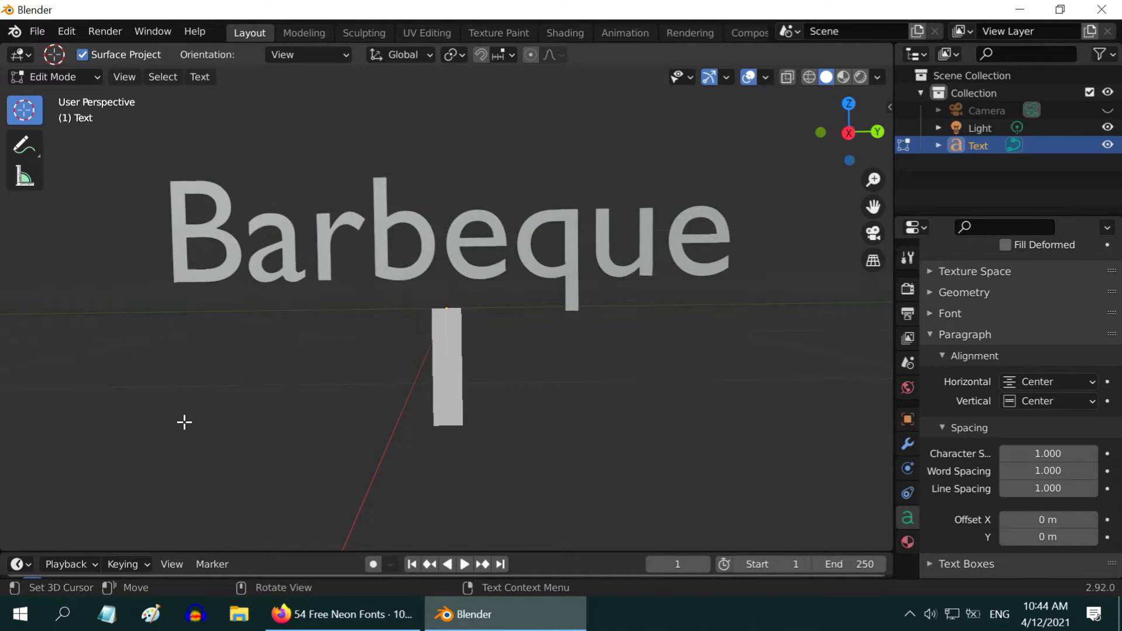
type("Nation")
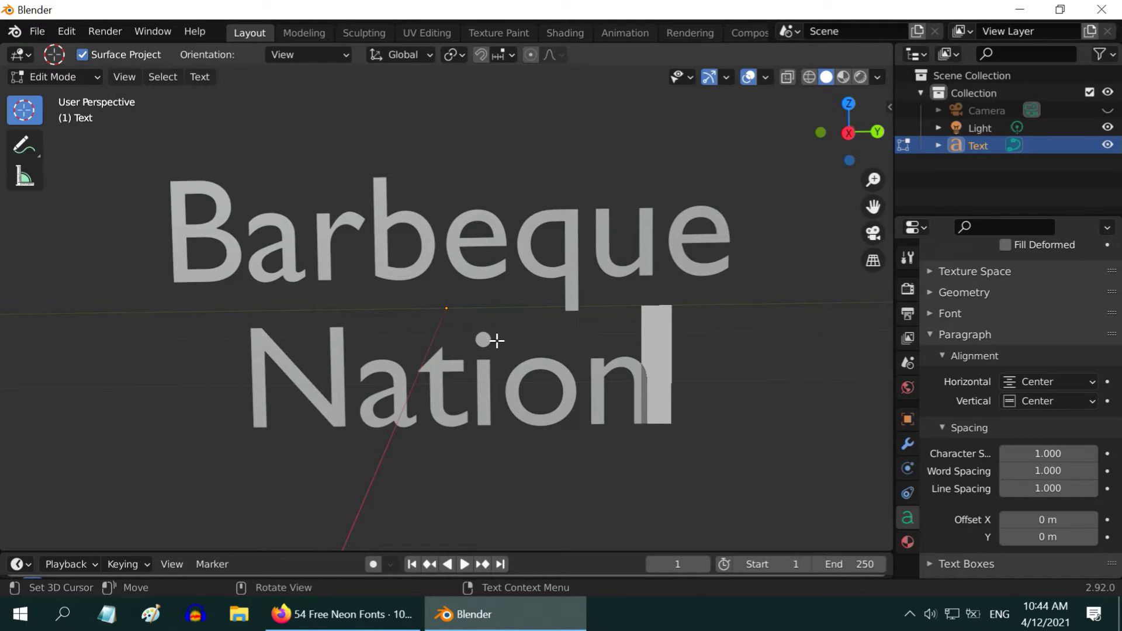
- Set the line spacing to 1.2 and return to Object Mode
left_click(1079, 489)
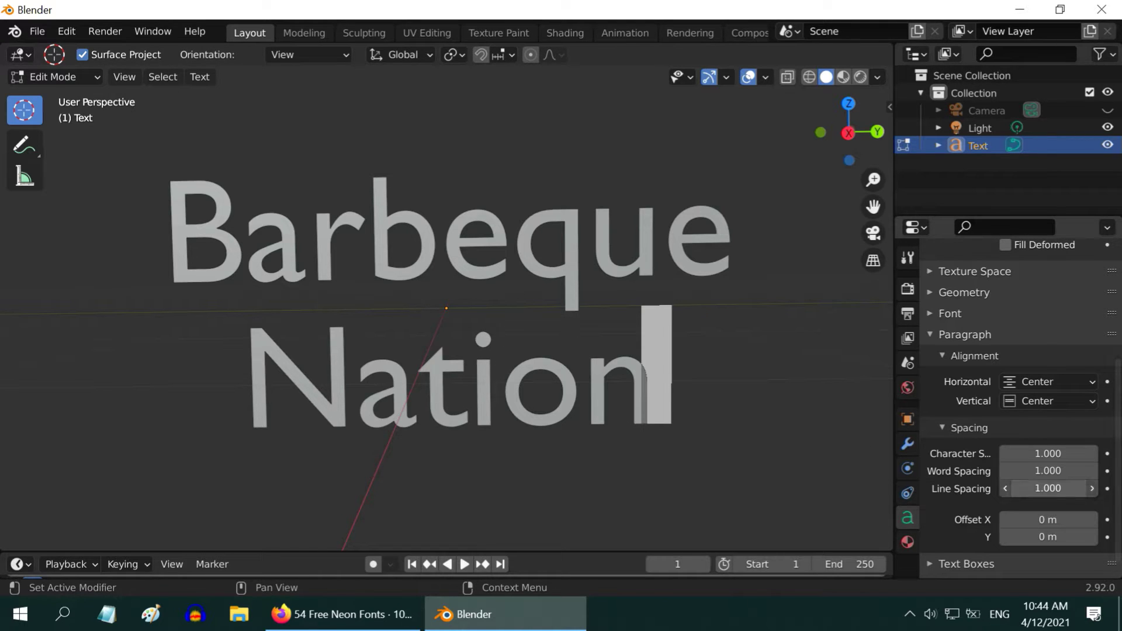
type("1.2")
key("Return")
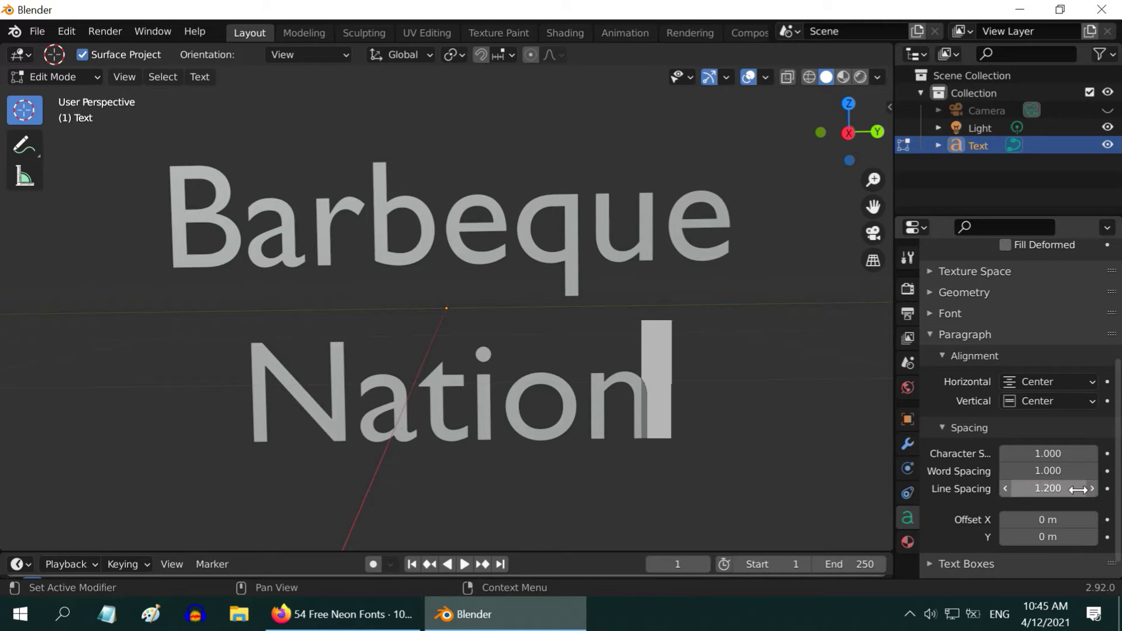
left_click(54, 79)
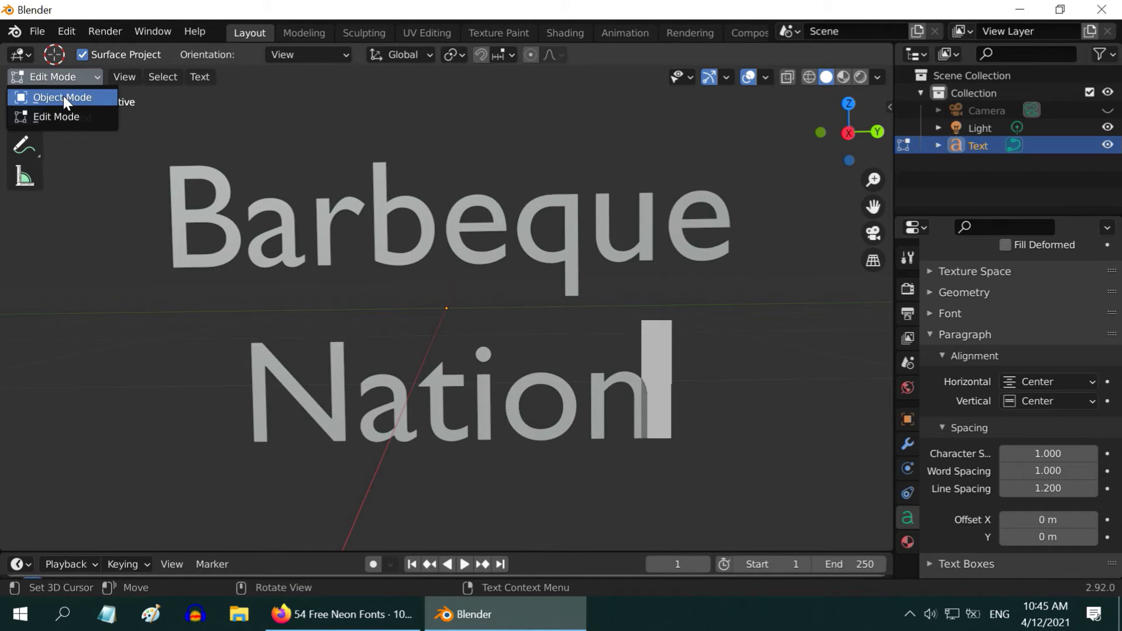
left_click(63, 95)
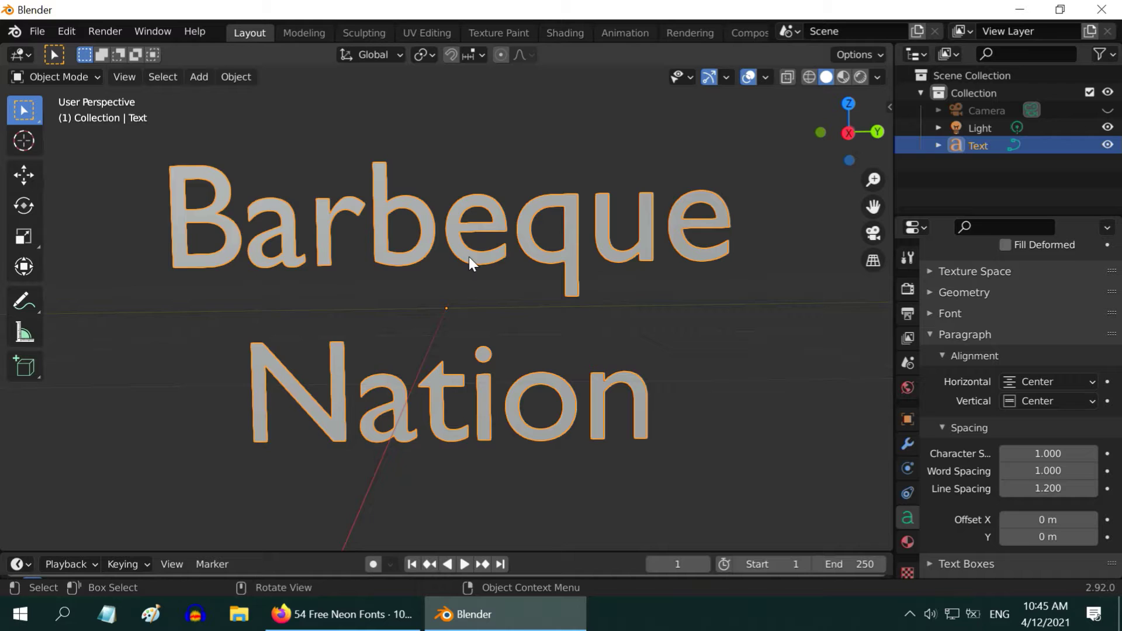
mouse_move(469, 257)
middle_mouse_down()
mouse_move(445, 264)
mouse_move(460, 267)
middle_mouse_up()
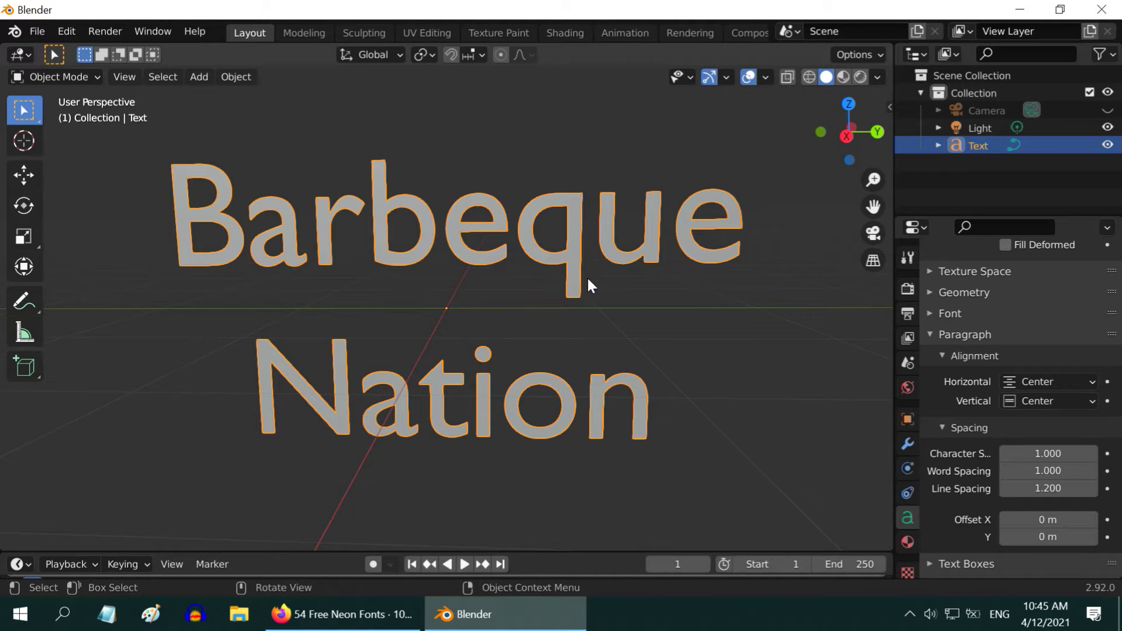
- Look through the neon fonts page in the browser, then return to Blender
left_click(383, 613)
scroll(584, 368, "down", 1)
scroll(583, 368, "down", 9)
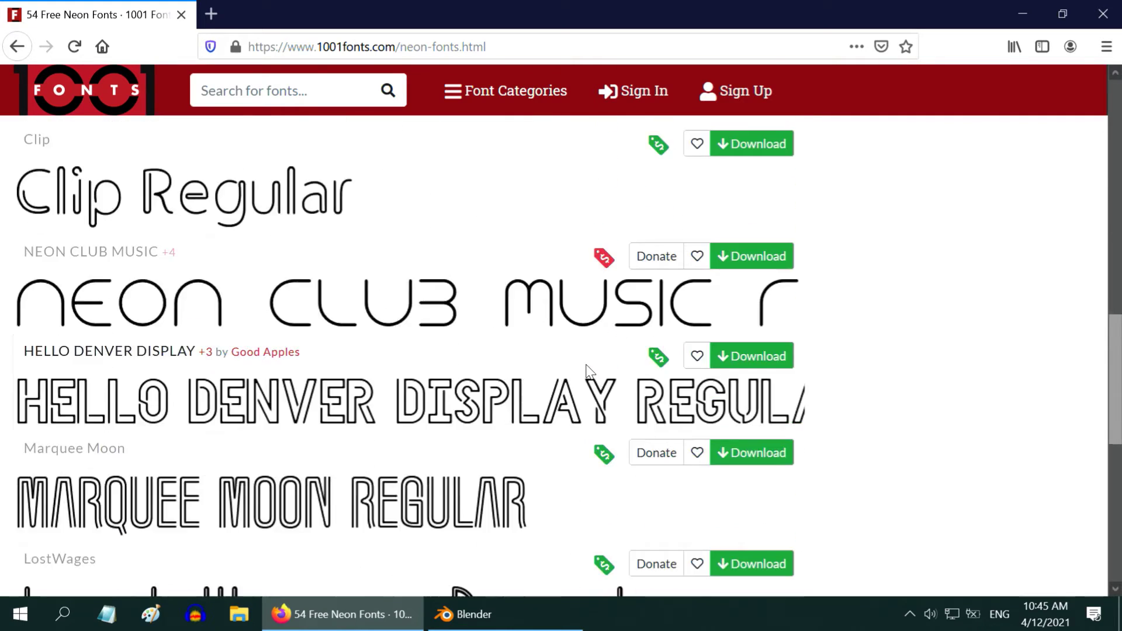
scroll(583, 376, "up", 5)
scroll(588, 374, "up", 1)
left_click(462, 614)
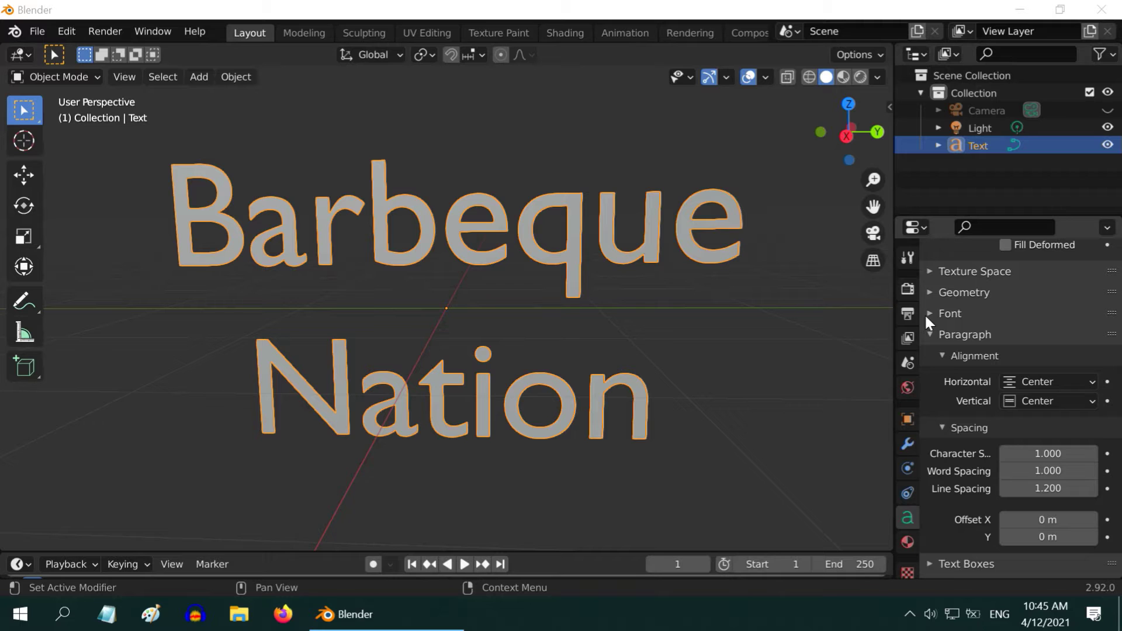
- Load NeonGlow-8VLz.ttf from the Desktop Fonts folder as the text's Regular font
left_click(927, 312)
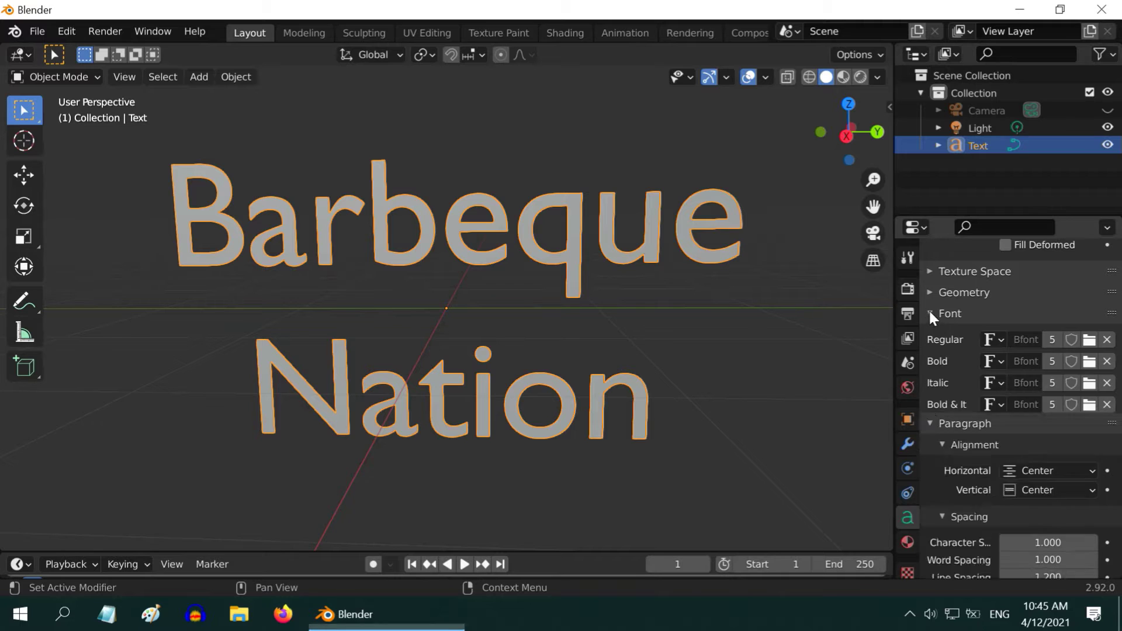
left_click(1091, 339)
left_click(188, 286)
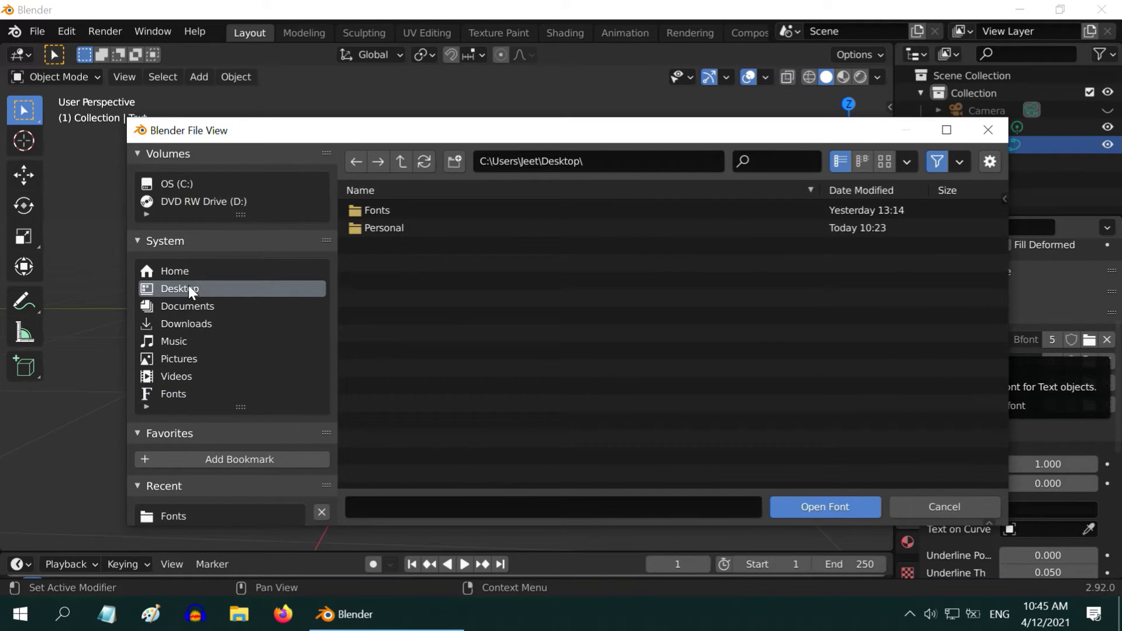
double_click(381, 211)
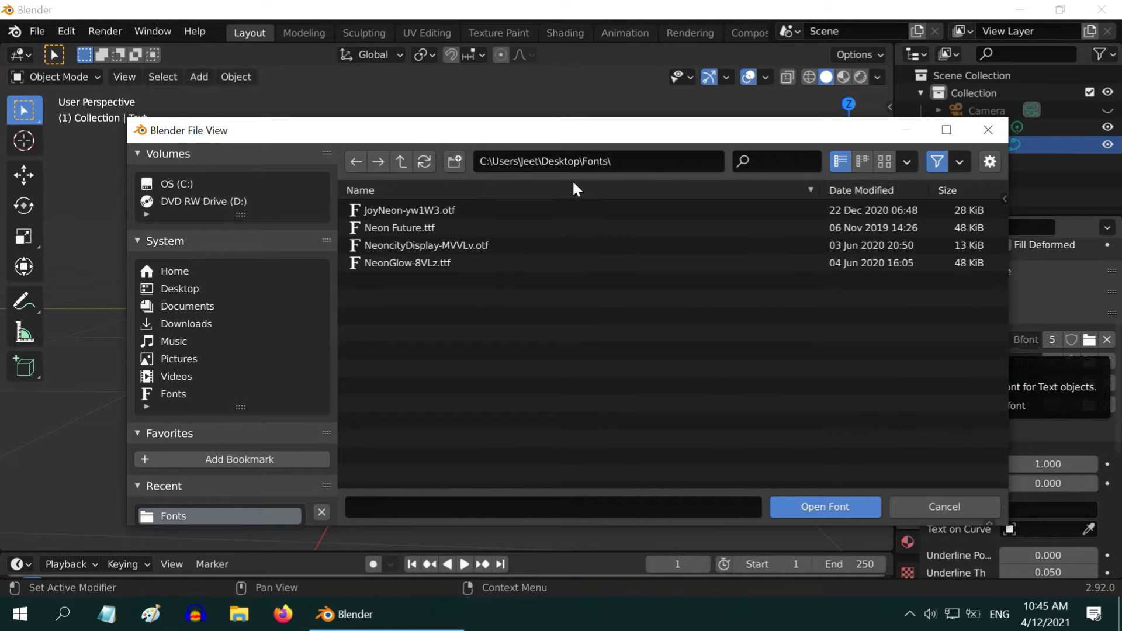
left_click(430, 263)
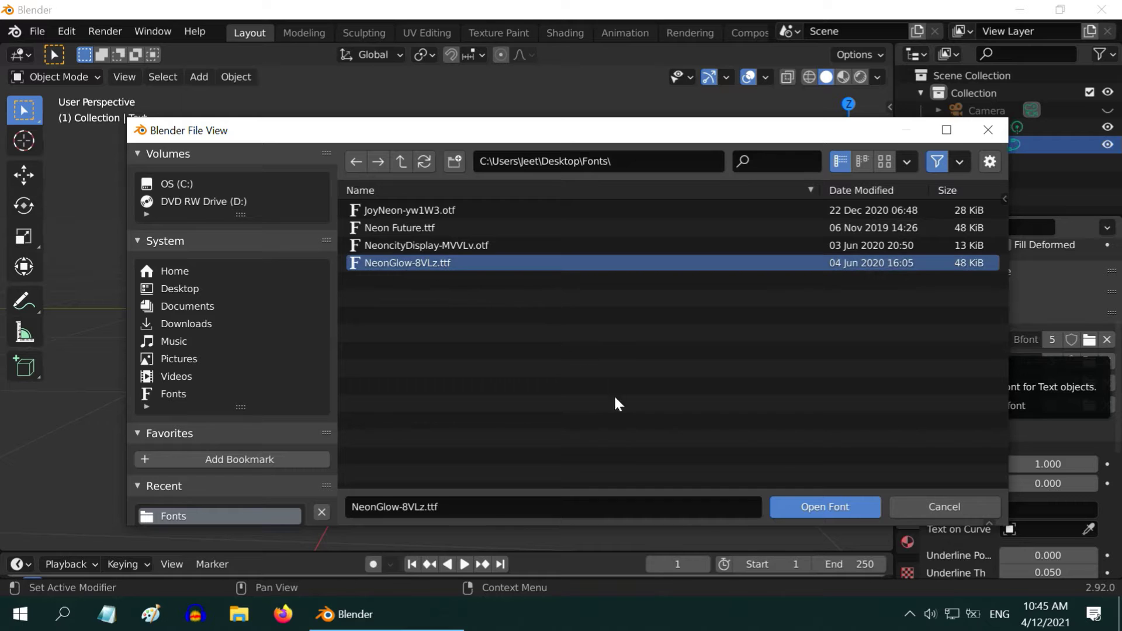
left_click(813, 503)
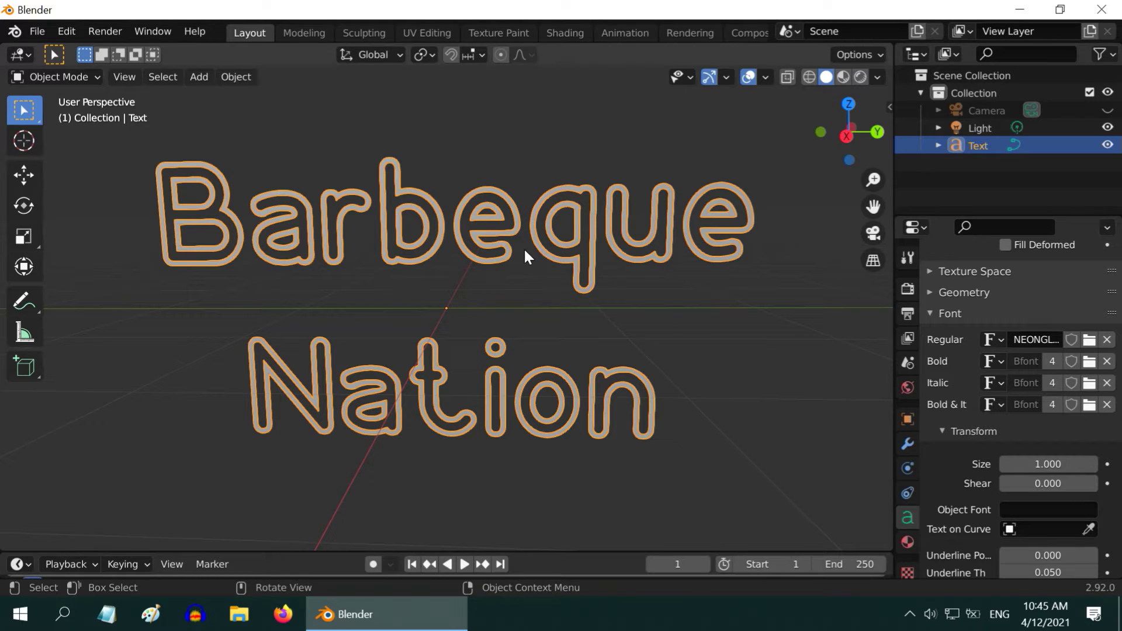
- Extrude the letters 0.02 m and preview the scene in Rendered shading
left_click(929, 292)
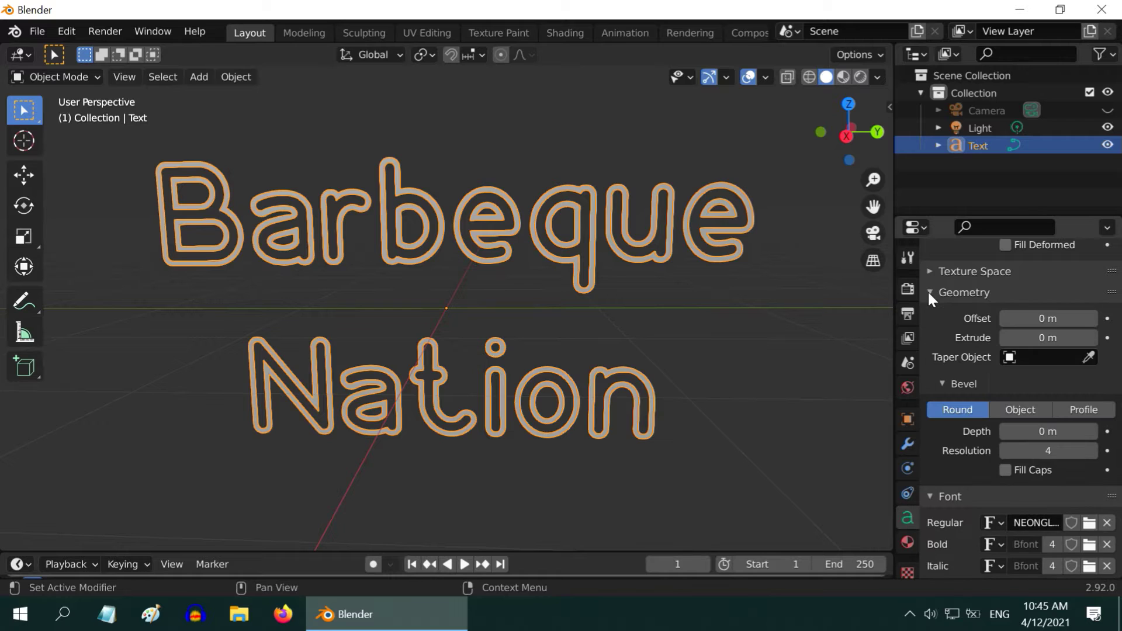
left_click(1069, 340)
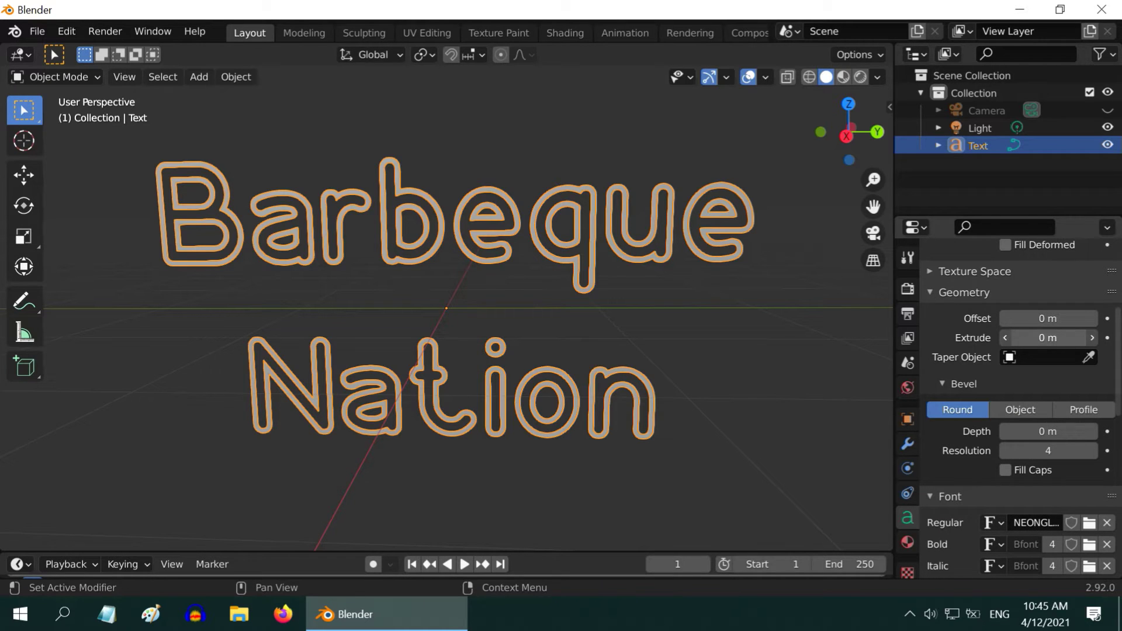
type("0.02")
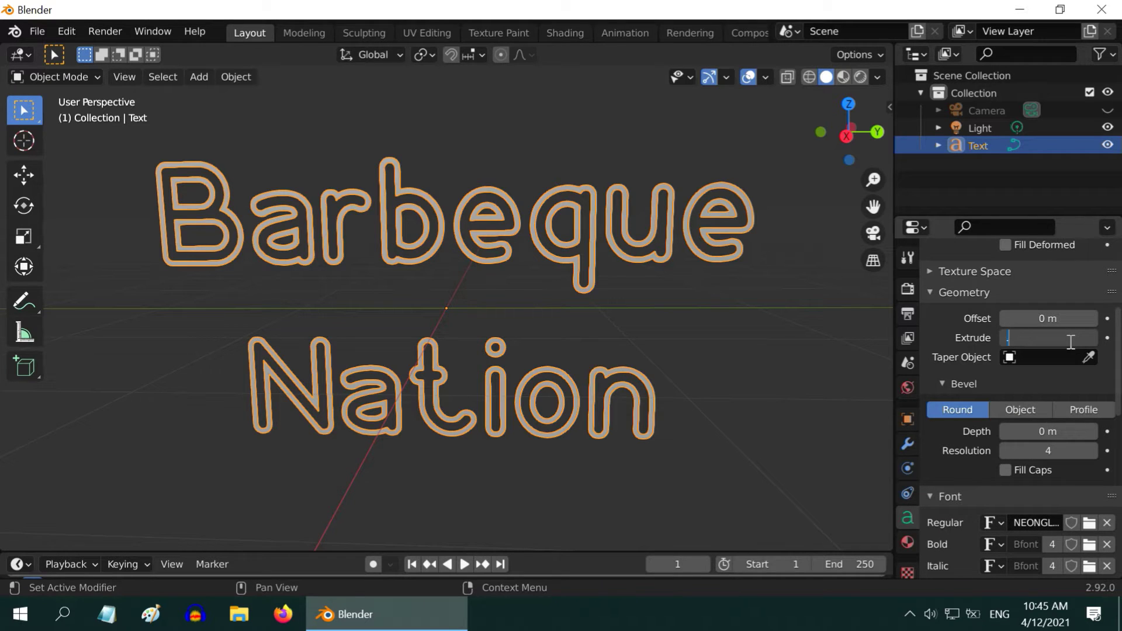
key("Return")
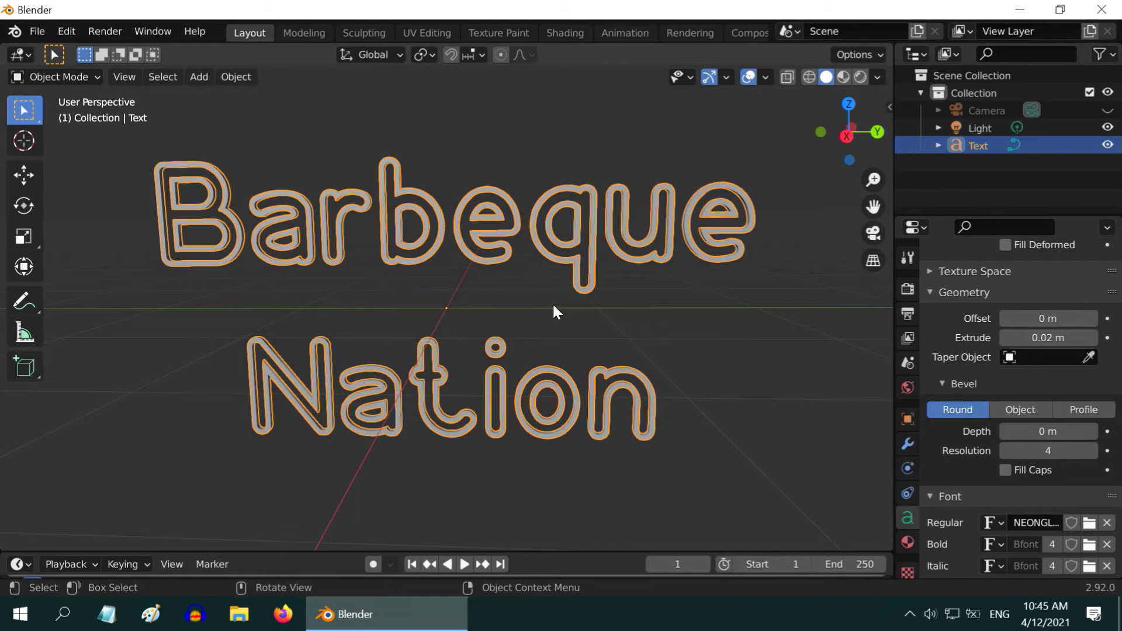
mouse_move(556, 310)
middle_mouse_down()
mouse_move(566, 316)
mouse_move(490, 352)
mouse_move(554, 331)
mouse_move(569, 307)
middle_mouse_up()
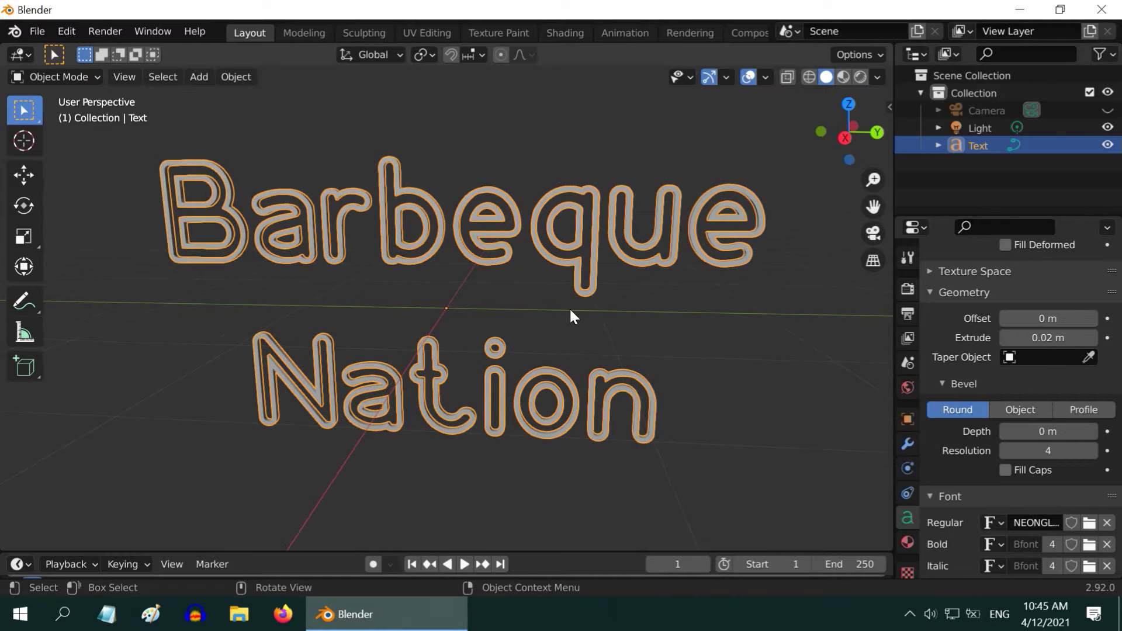
left_click(859, 76)
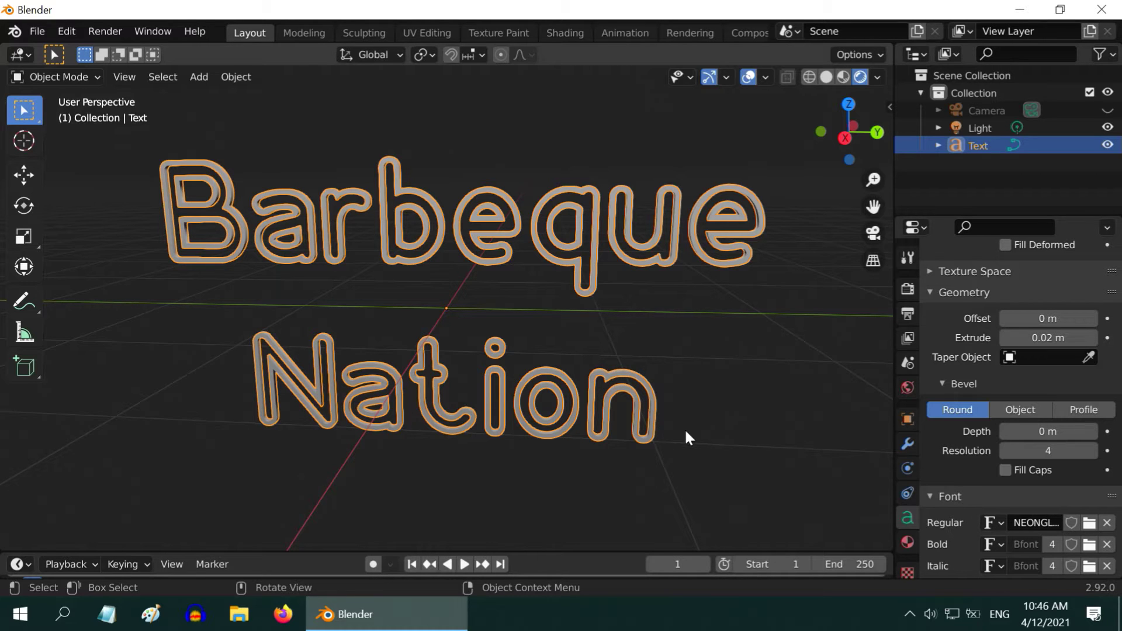
- Give the text a new material with an Emission surface shader
left_click(905, 540)
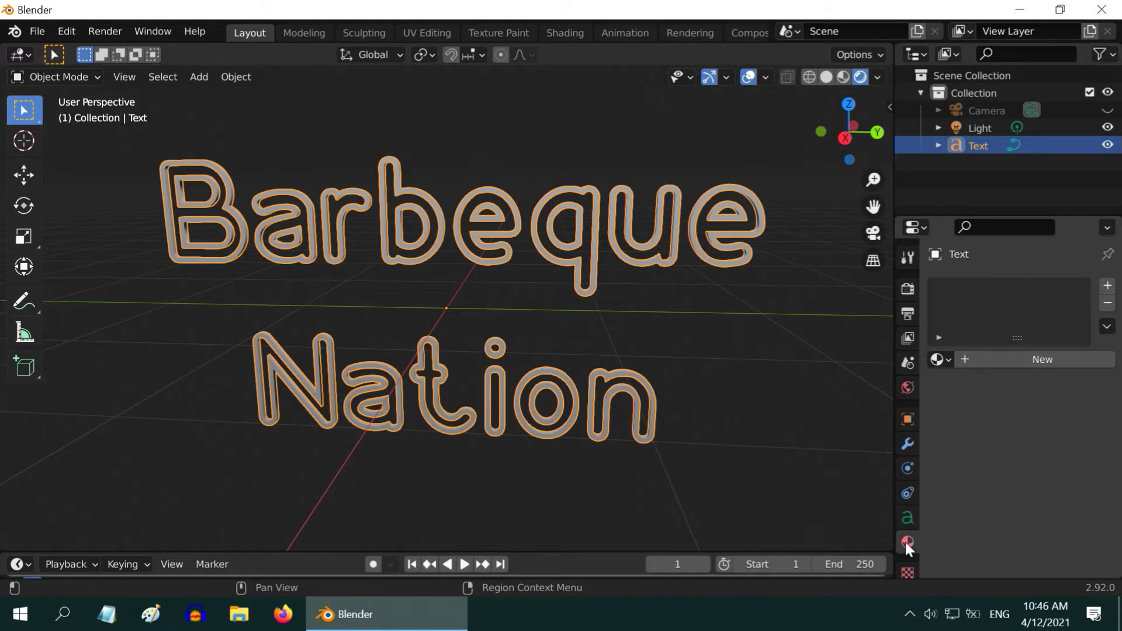
left_click(998, 357)
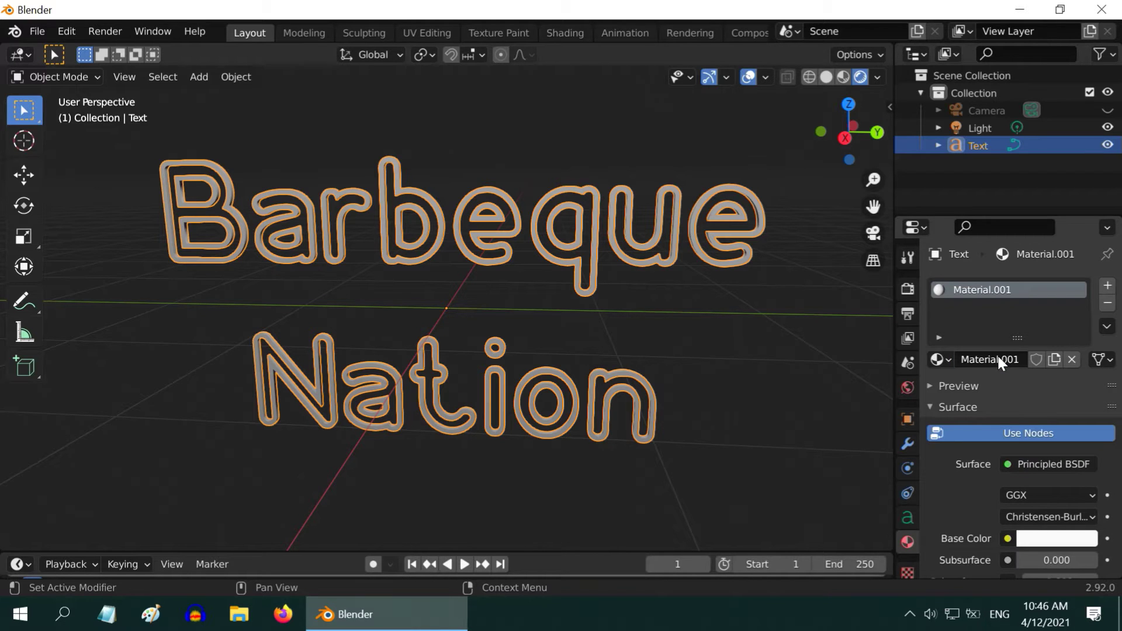
left_click(1026, 458)
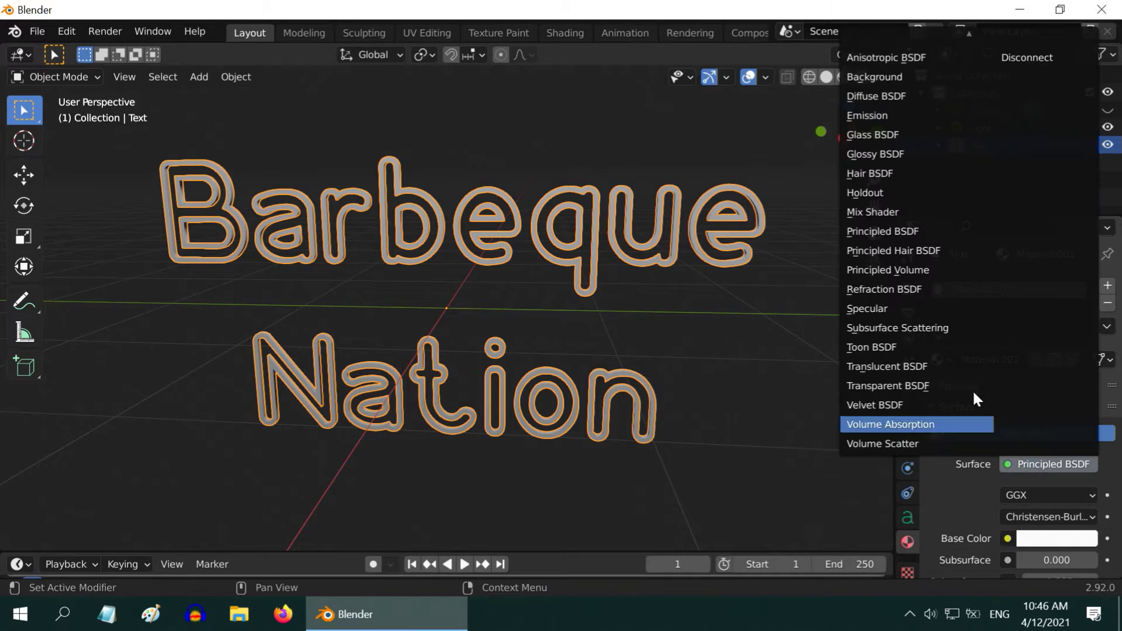
left_click(886, 113)
scroll(1069, 479, "down", 4)
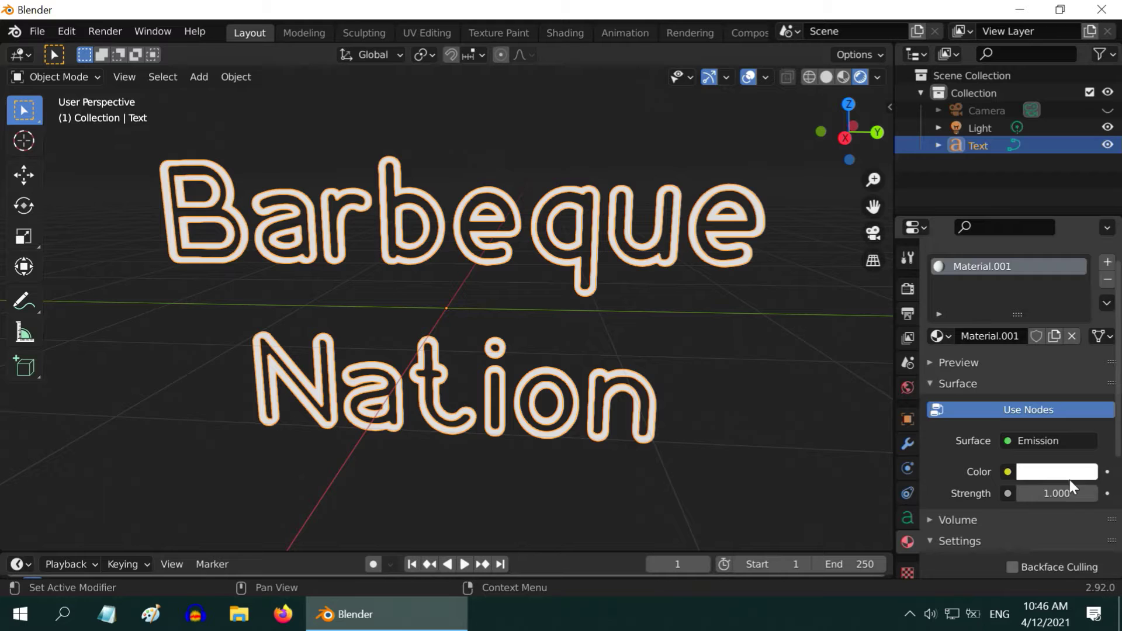
- Make the emission colour light green with hue 0.35 and saturation 0.7
left_click(1043, 403)
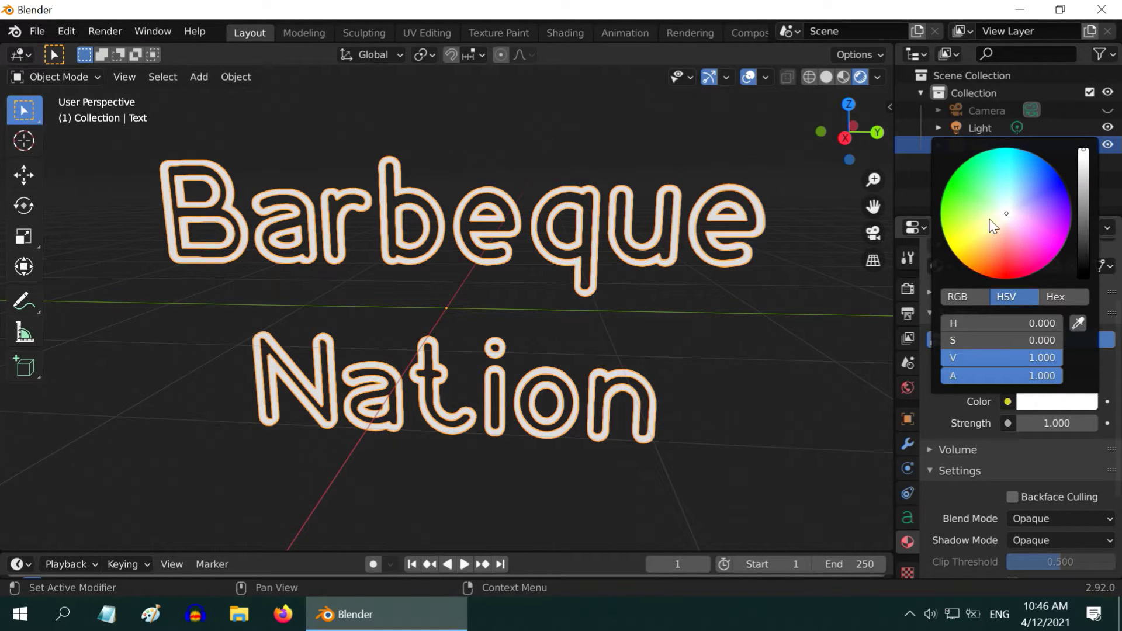
left_click(966, 162)
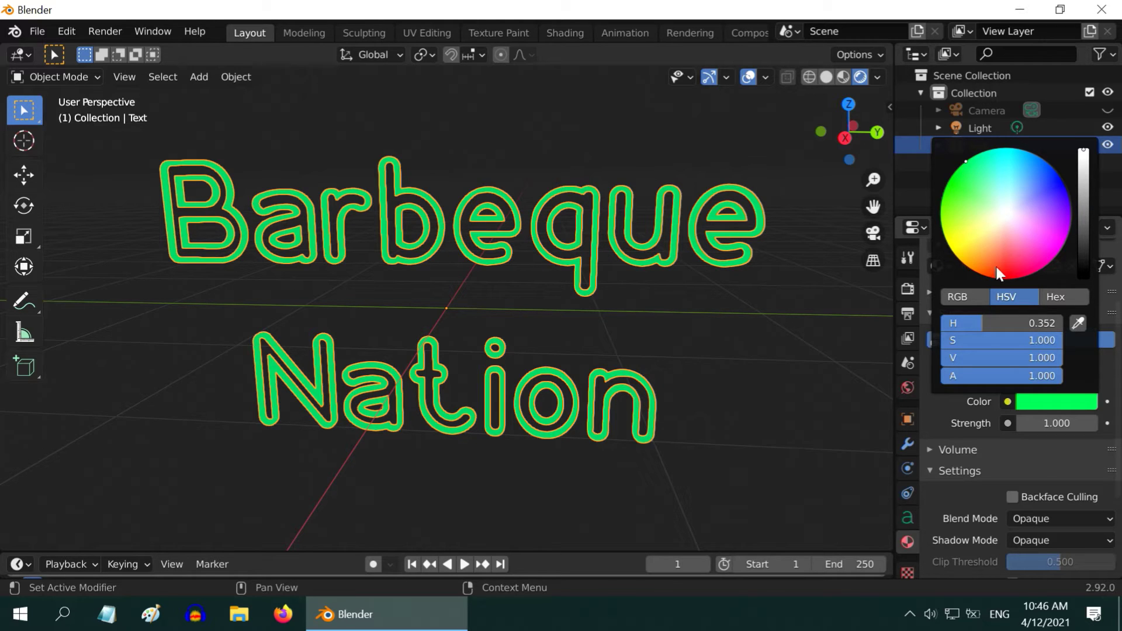
left_click(1042, 323)
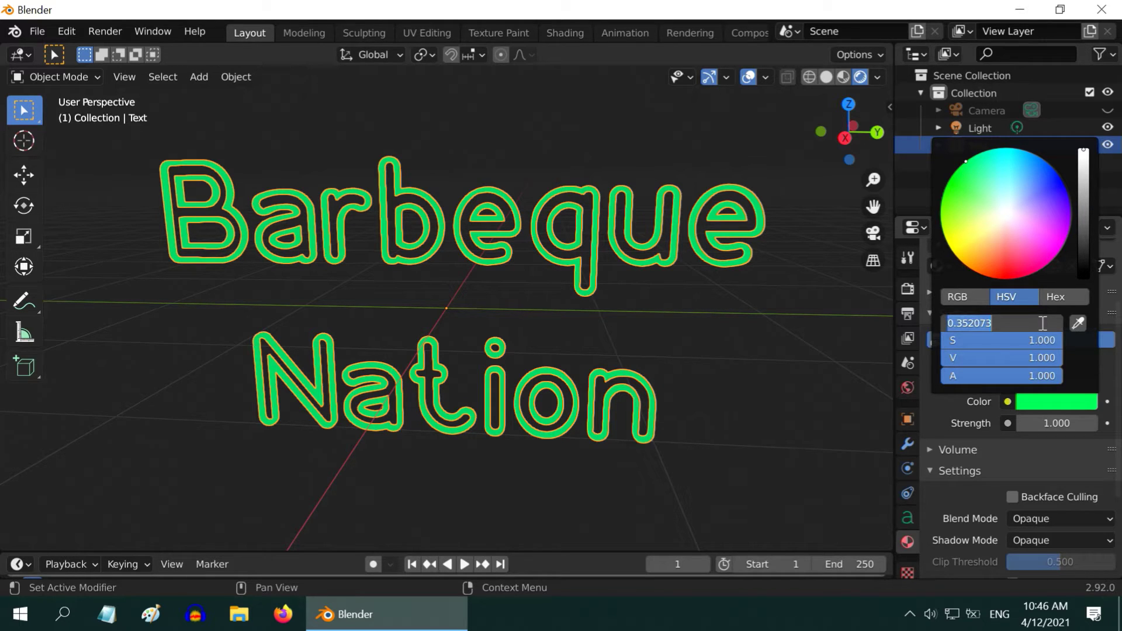
type(".35")
key("Return")
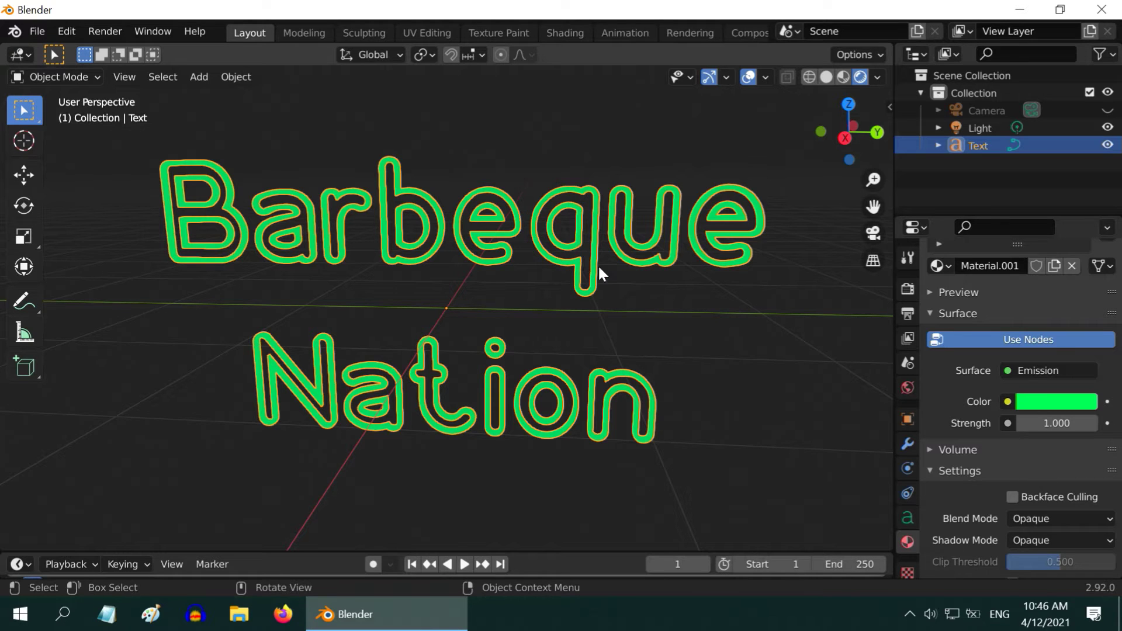
left_click(1052, 402)
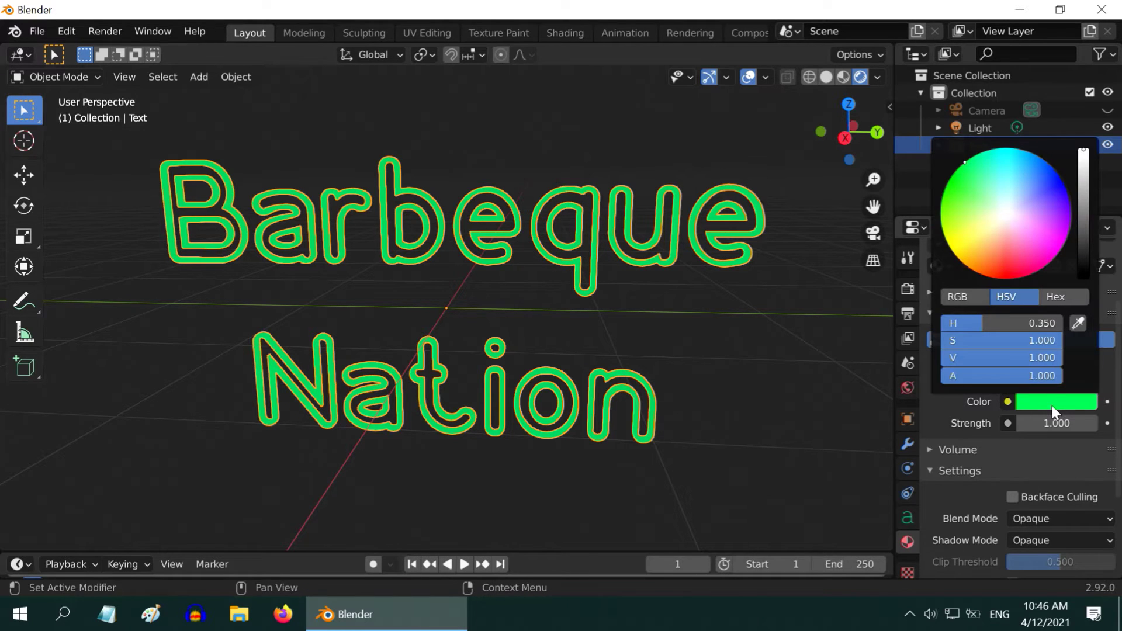
left_click(1038, 344)
type(".7")
key("Return")
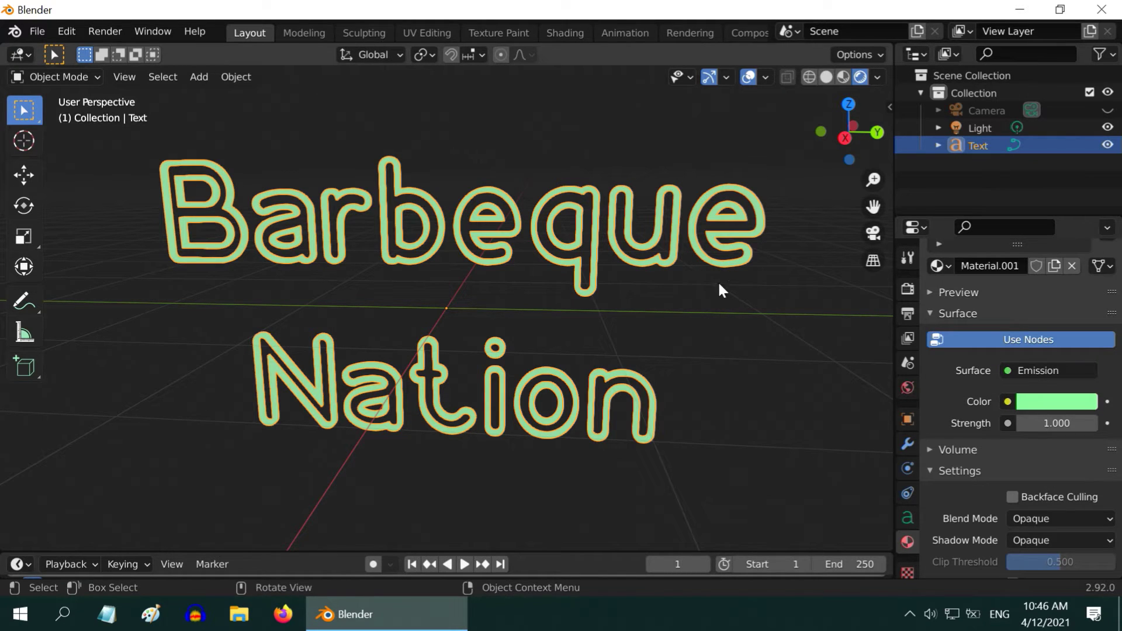
- Set the emission strength to 4
left_click(1062, 423)
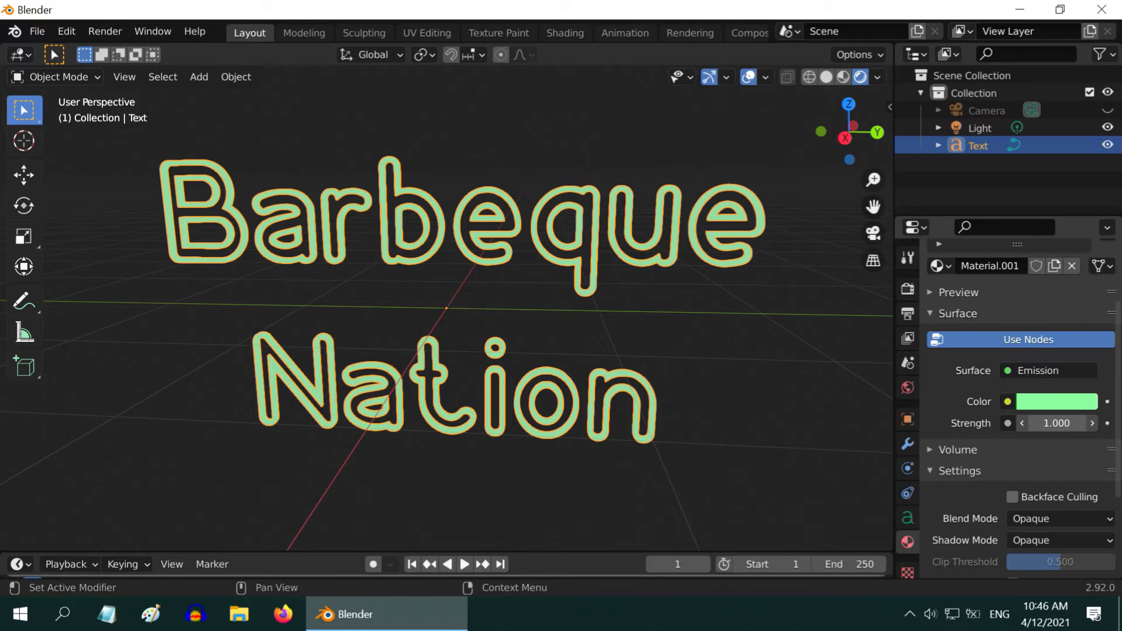
type("4")
key("Return")
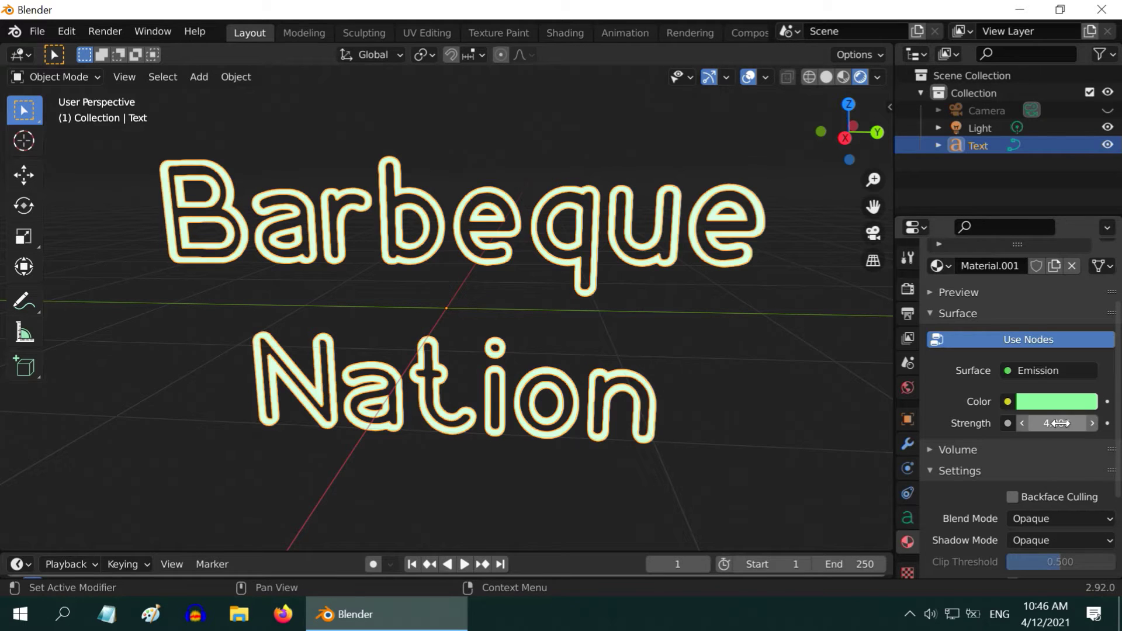
- Enable Bloom in the render settings with a radius of 3
left_click(908, 289)
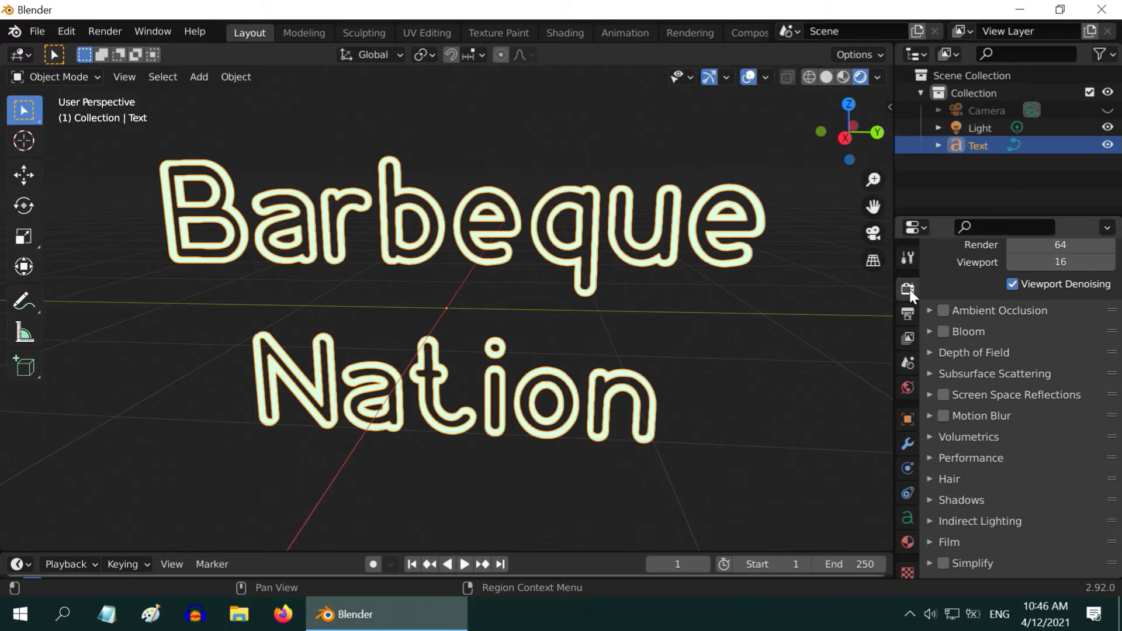
left_click(944, 331)
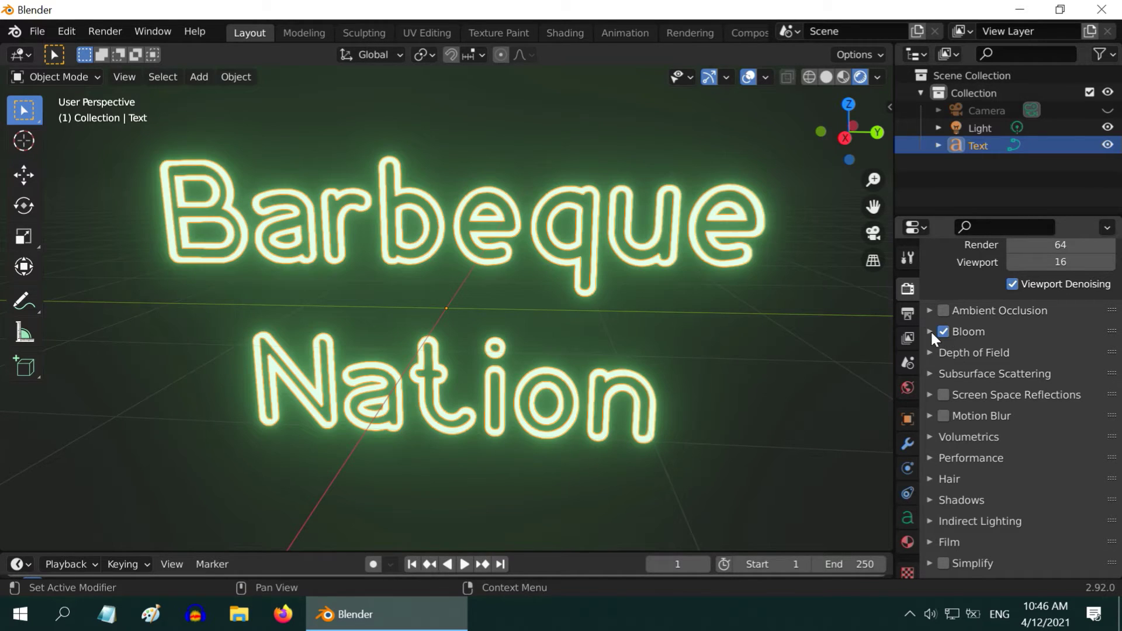
left_click(930, 331)
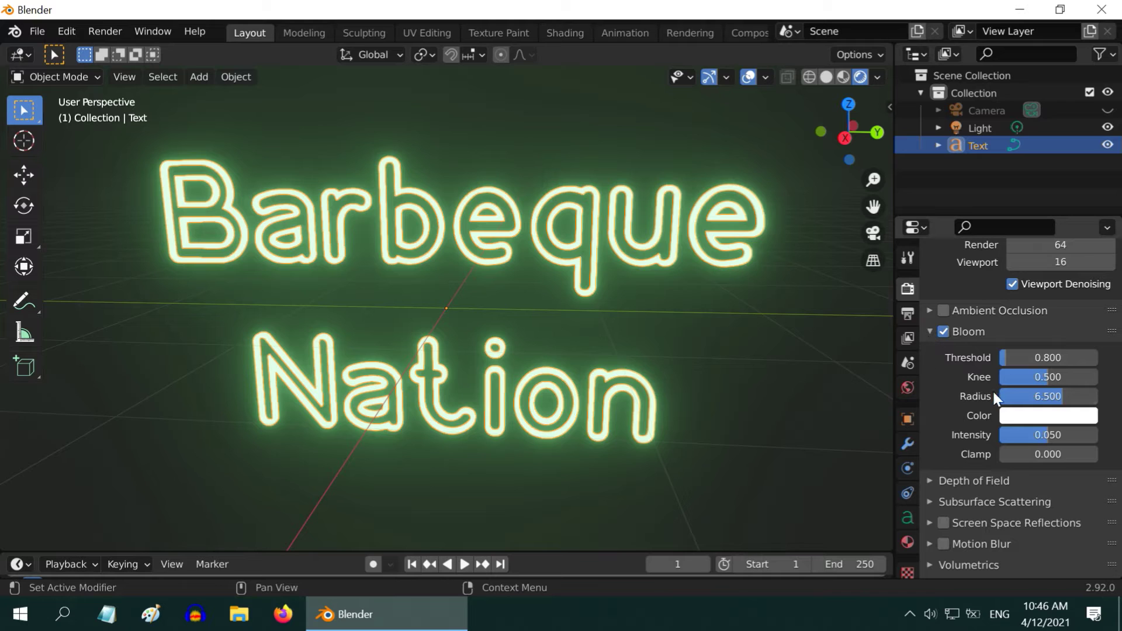
left_click(1062, 396)
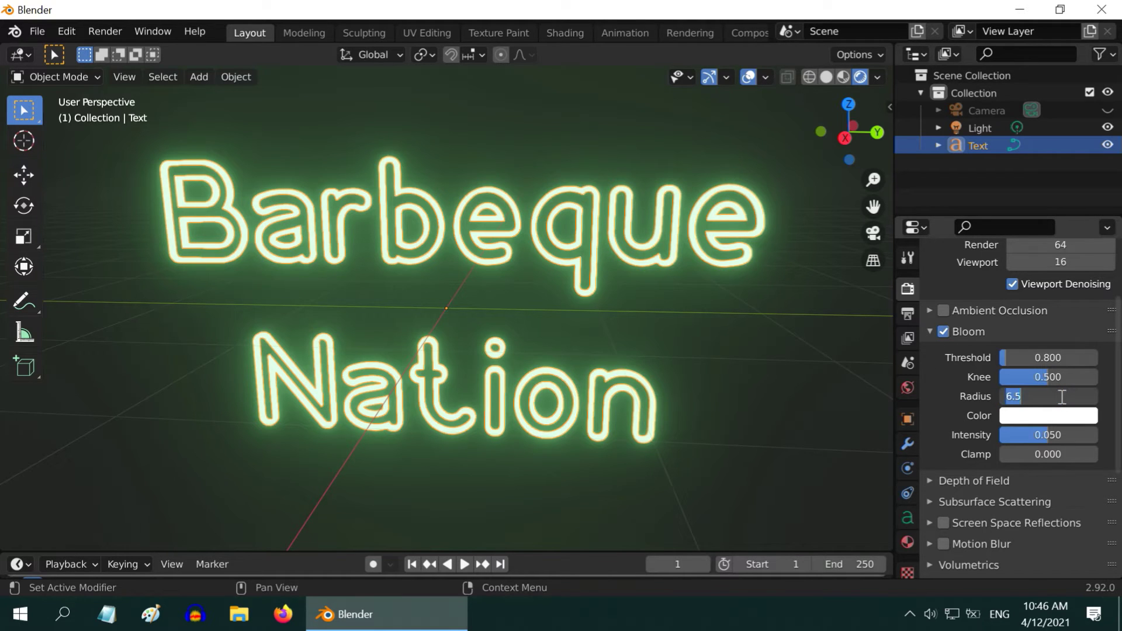
type("3")
key("Return")
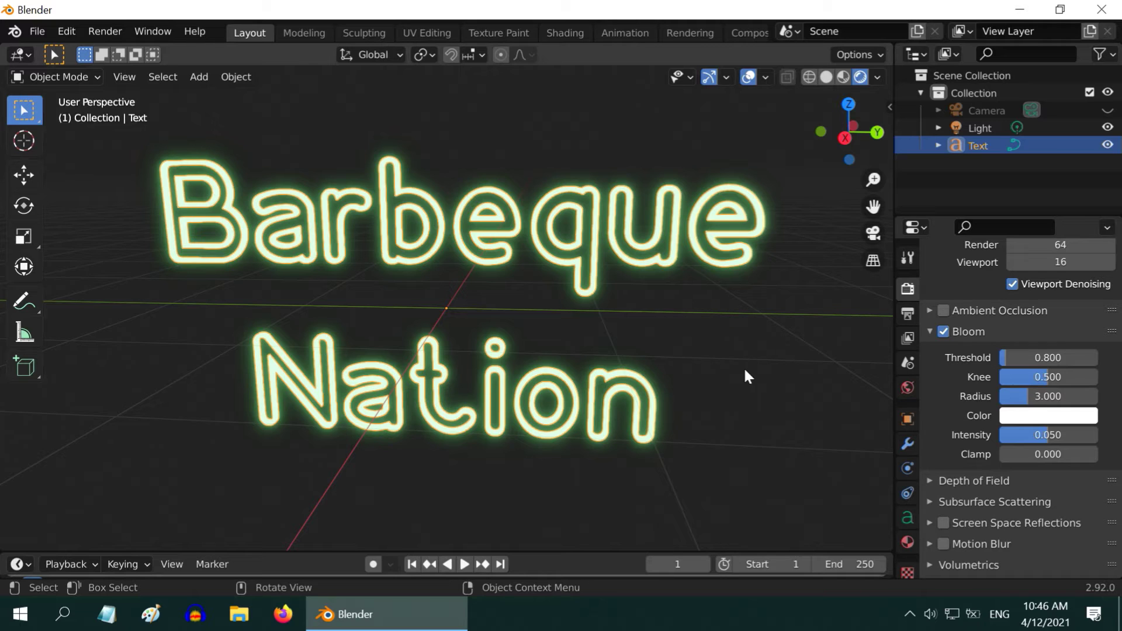
- Set the bloom colour to green with hue 0.35
left_click(1048, 416)
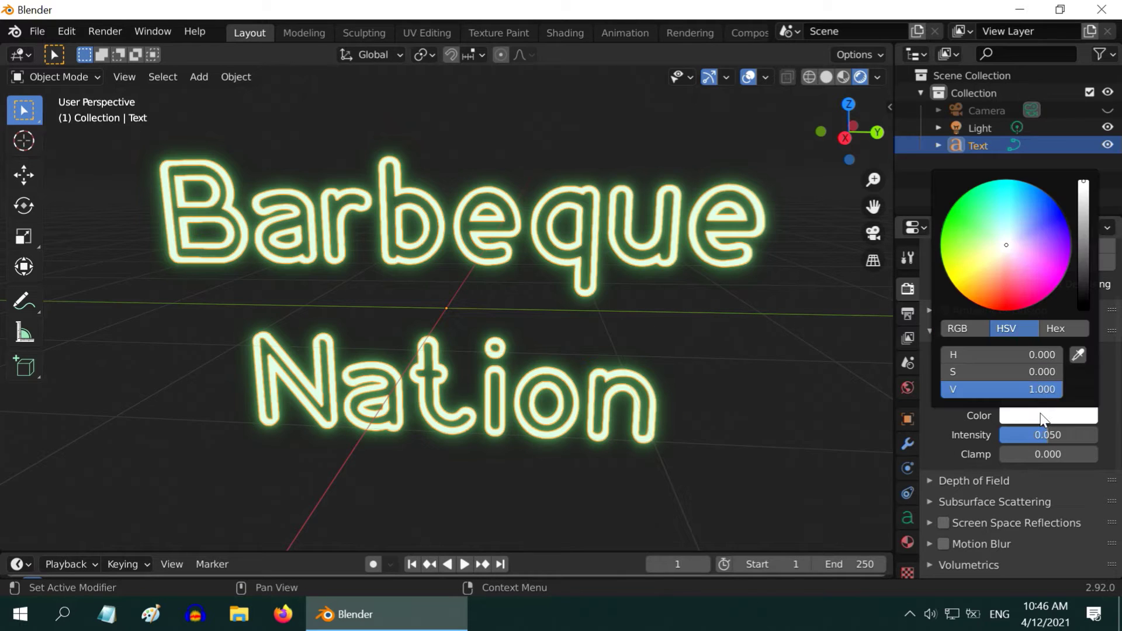
left_click(967, 191)
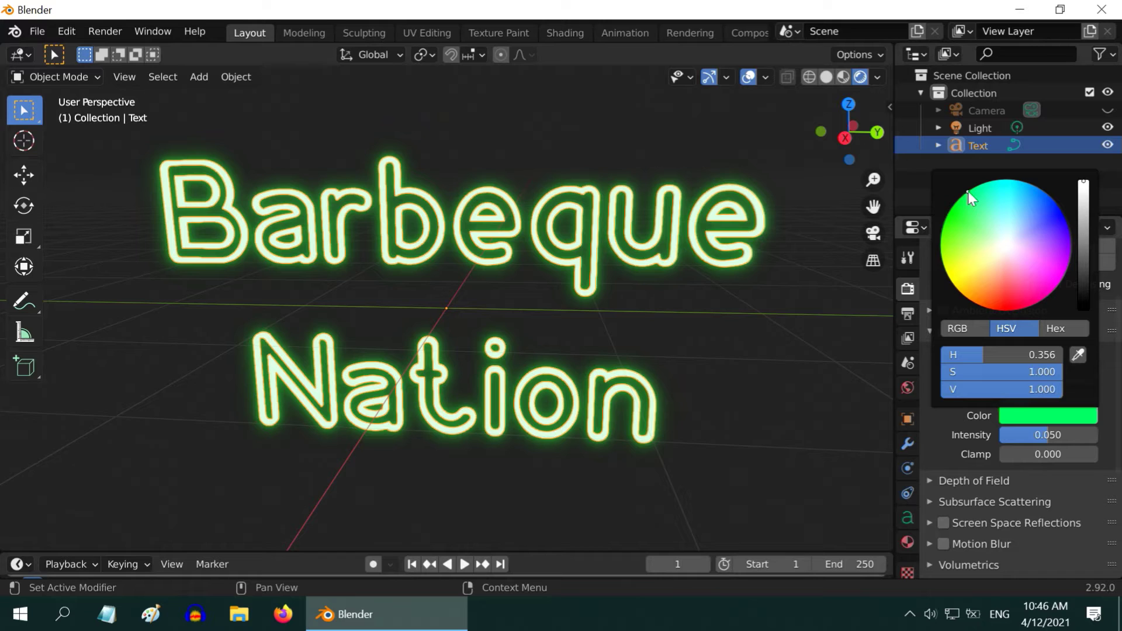
left_click(1050, 355)
type("0.35")
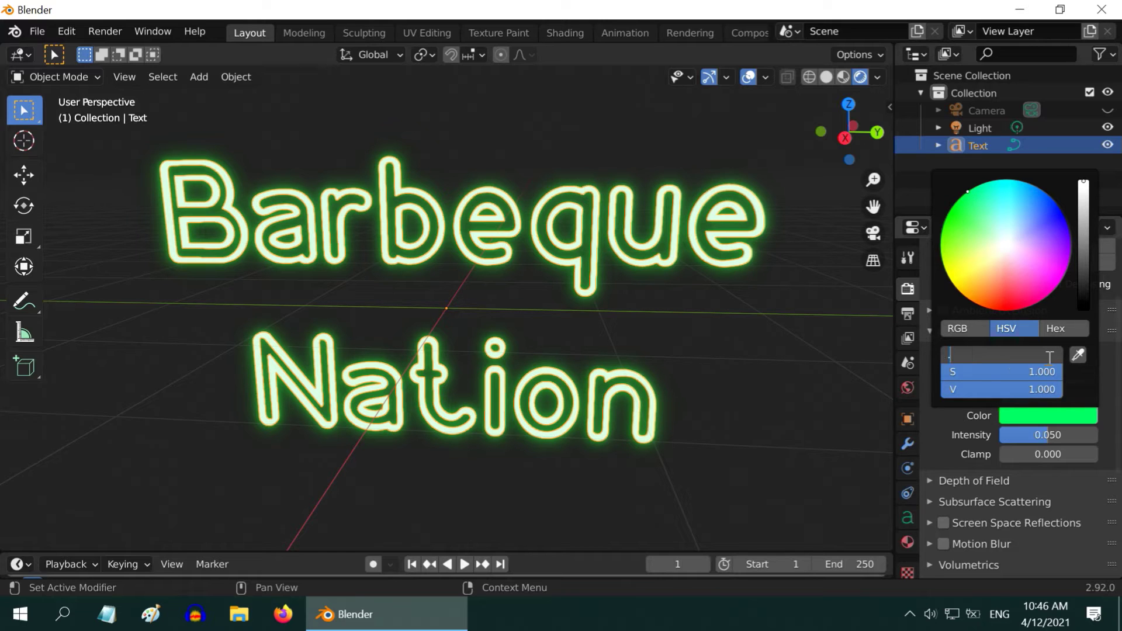
key("Return")
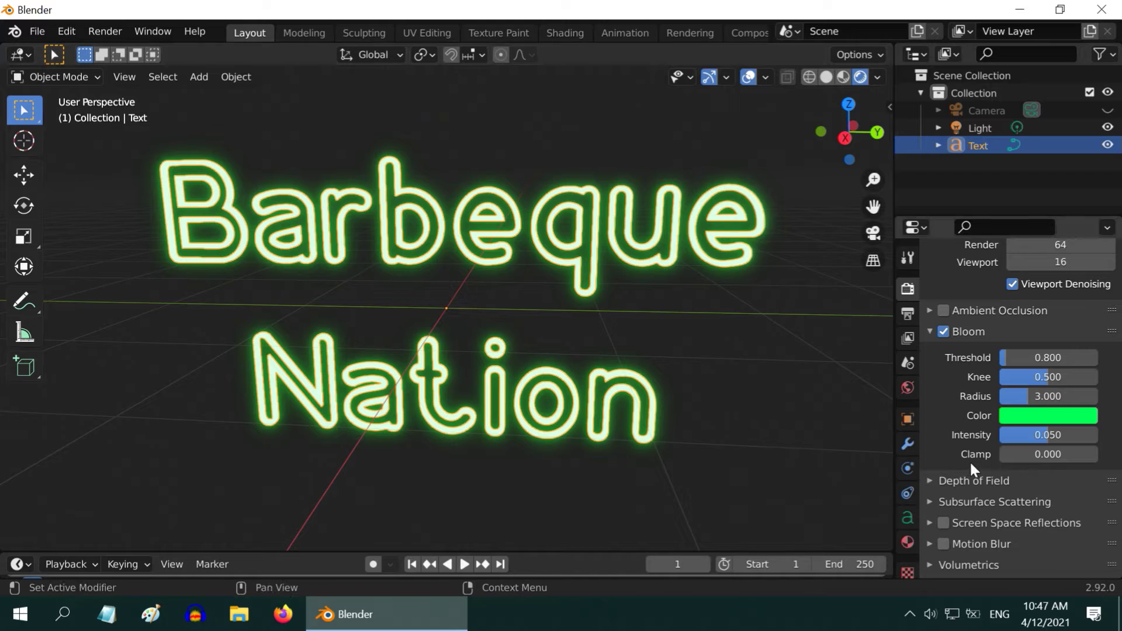
- Set the bloom intensity to 0.2, then raise it to 0.25
left_click(1056, 436)
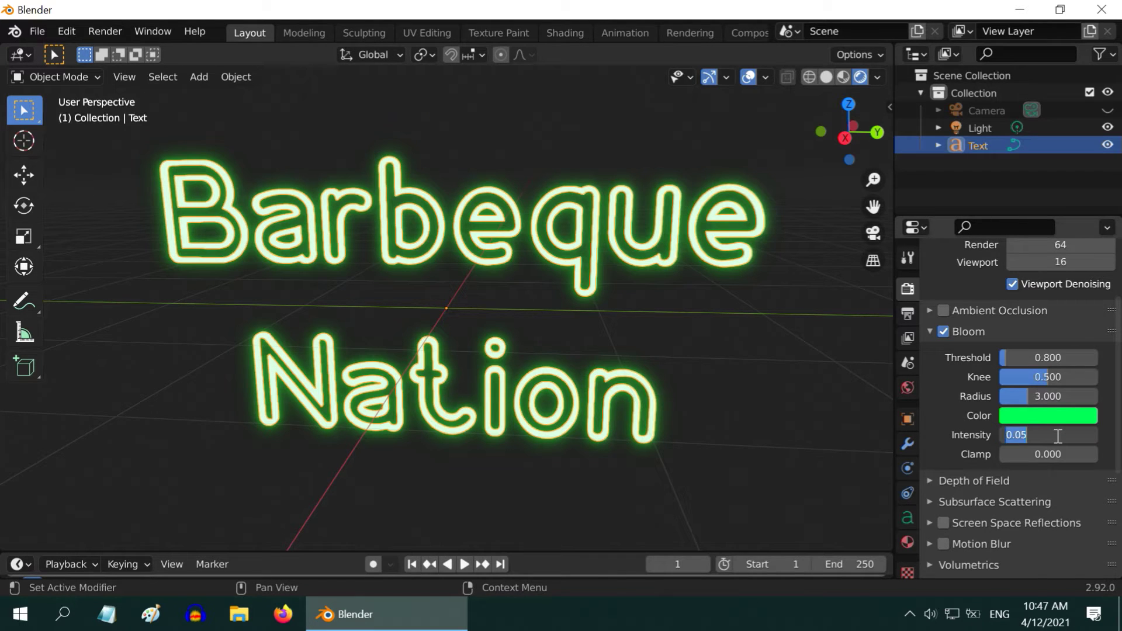
type("0.2")
key("Return")
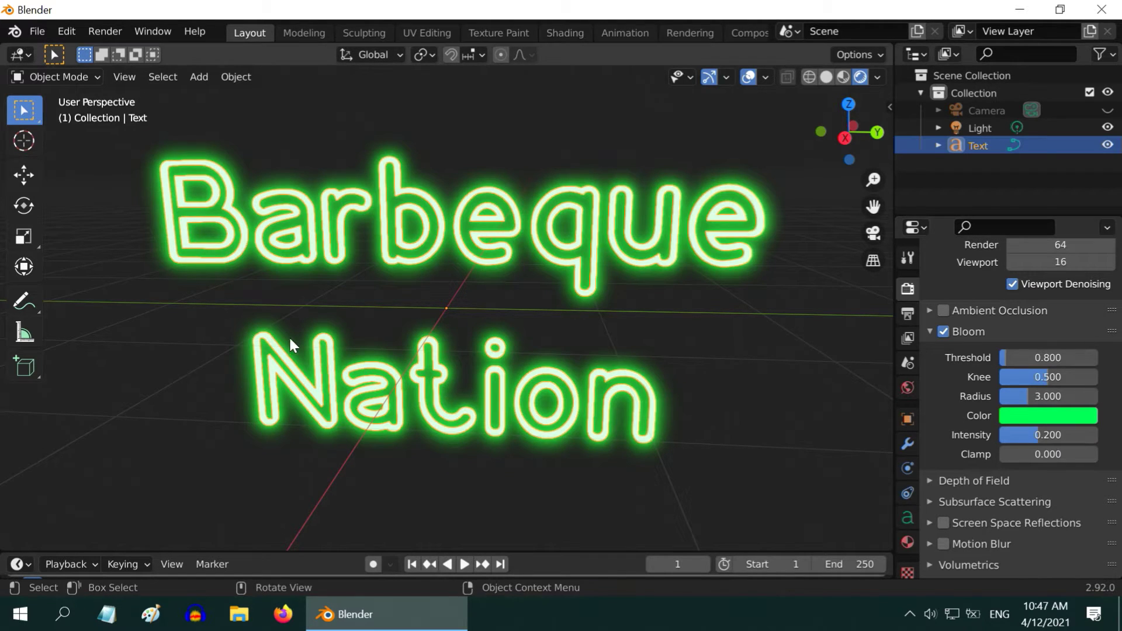
left_click(1051, 436)
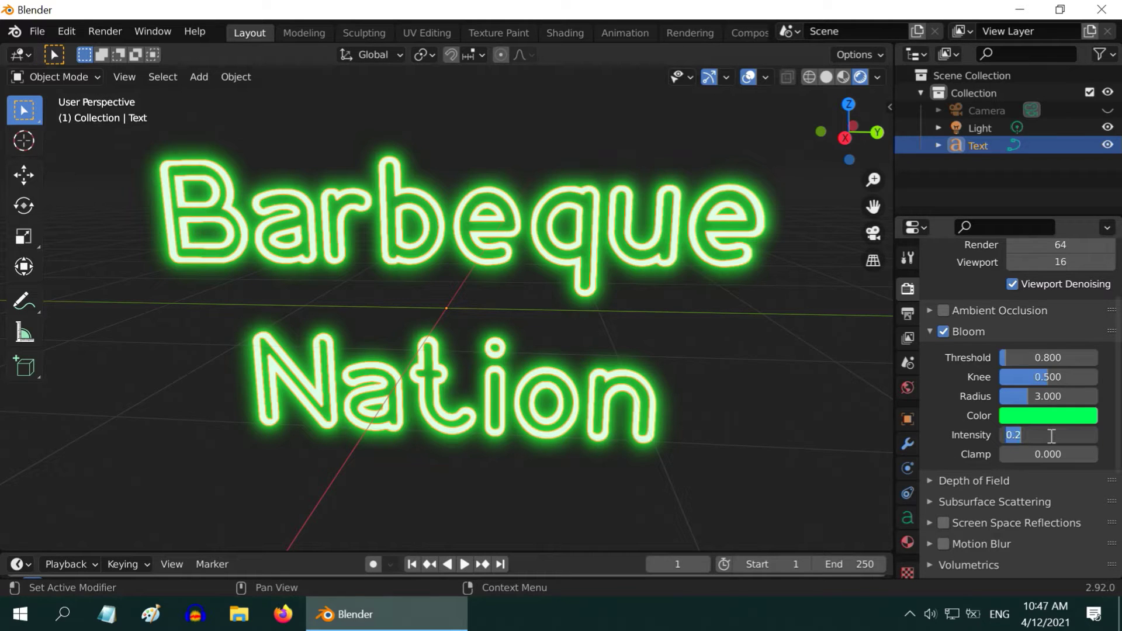
type("0.25")
key("Return")
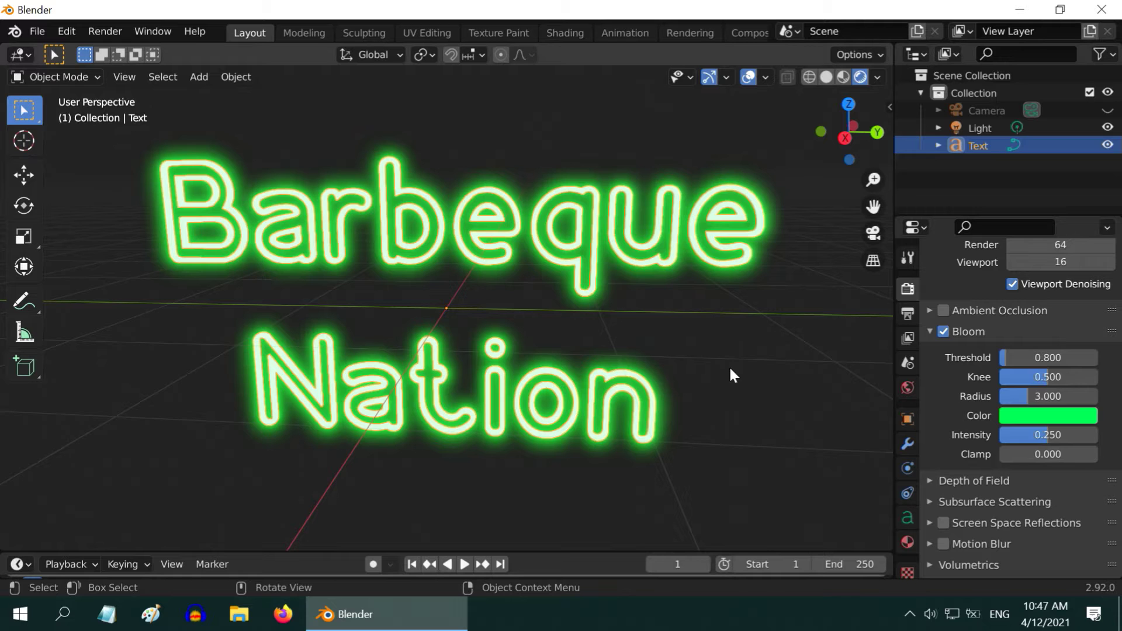
- Add a plane and rotate it 90° about Y to stand upright
left_click(748, 412)
middle_click_drag(721, 430, 734, 339)
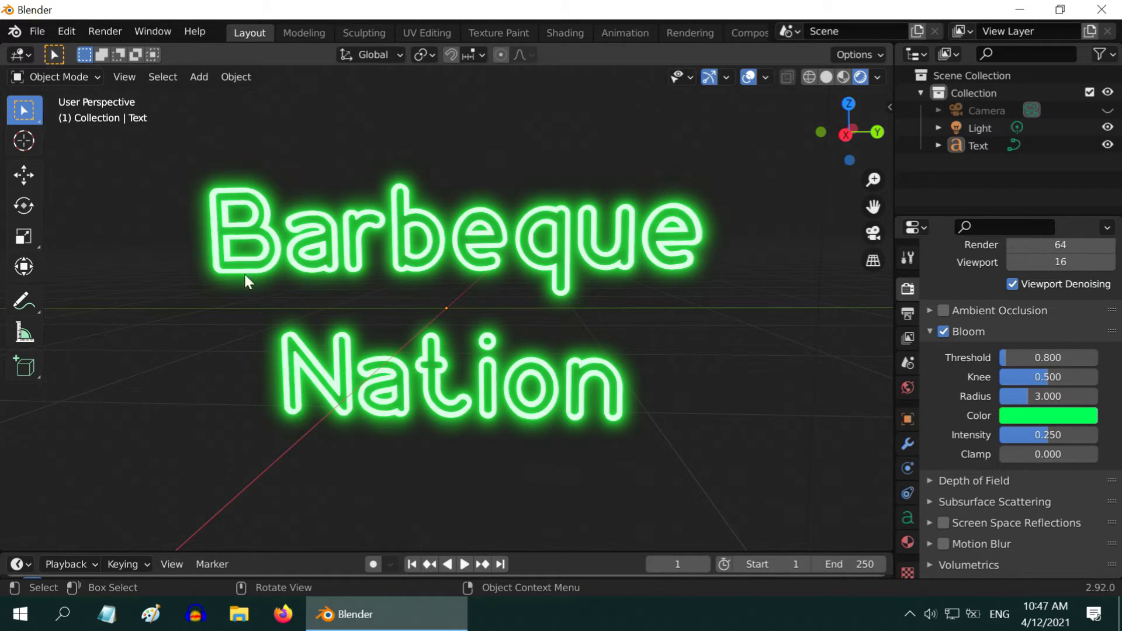
left_click(199, 77)
mouse_move(215, 96)
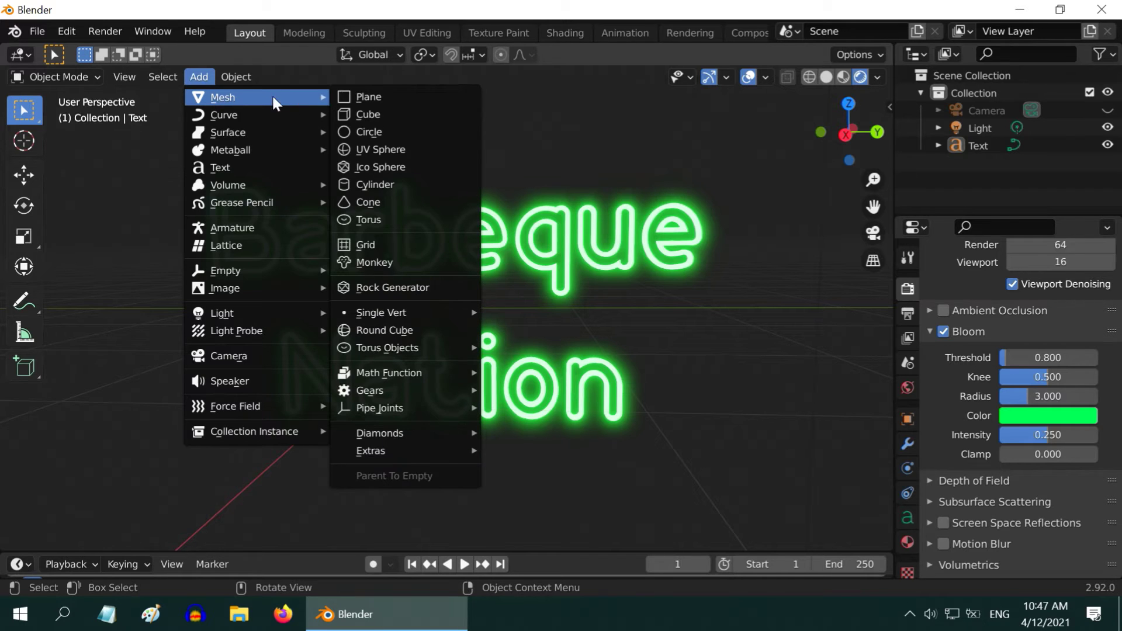
left_click(368, 97)
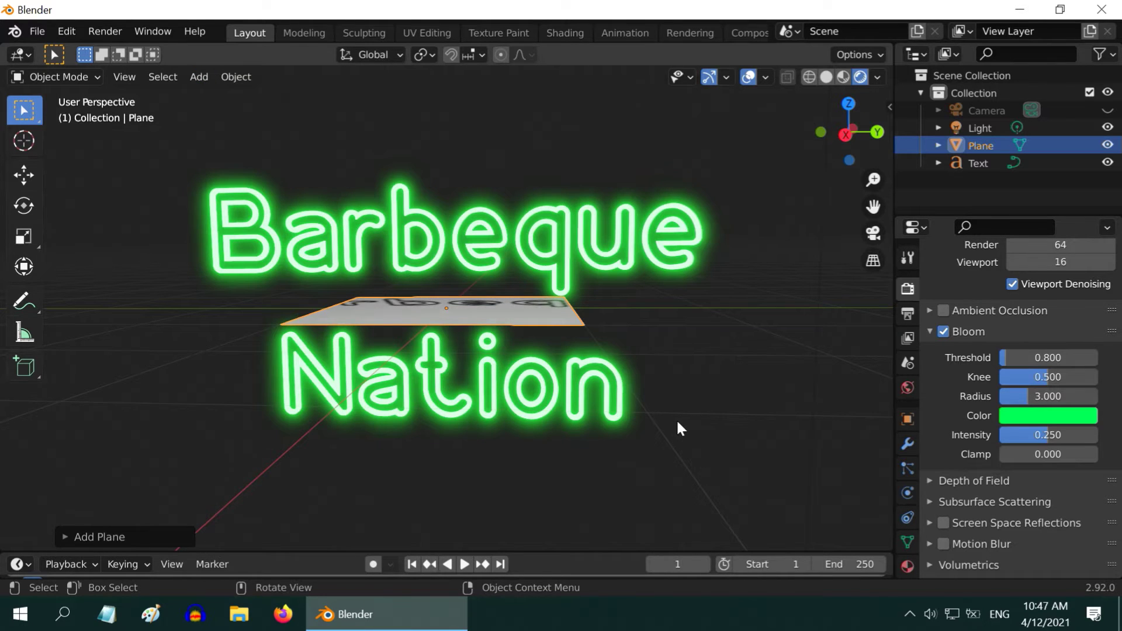
type("ry90")
key("Return")
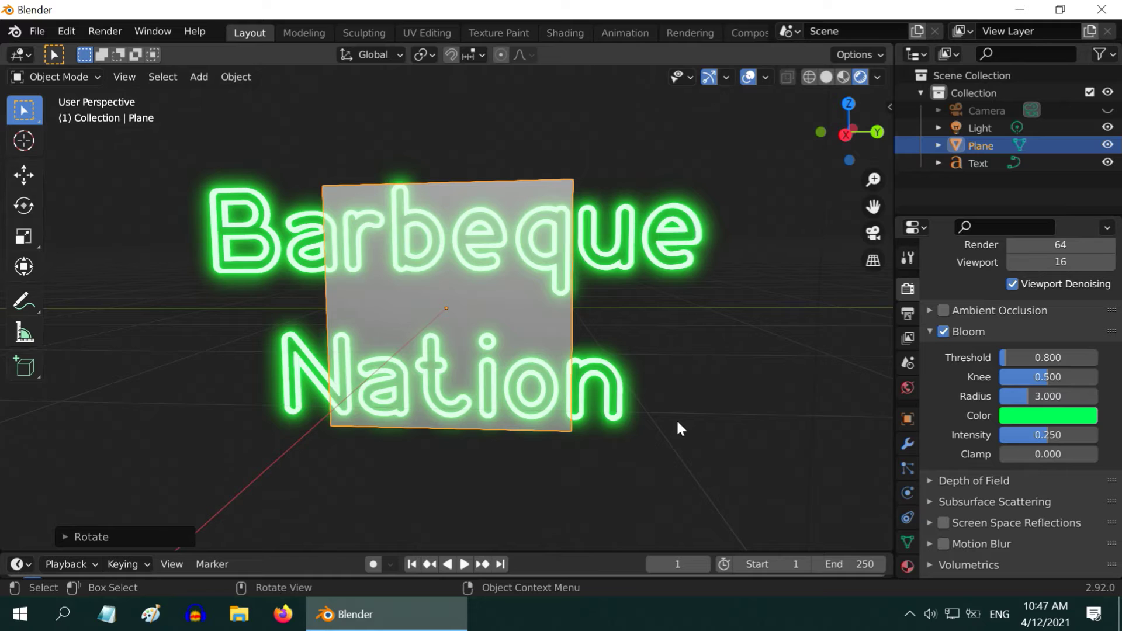
- Scale the plane to 2.5 on X and 3.5 on Y
left_click(908, 419)
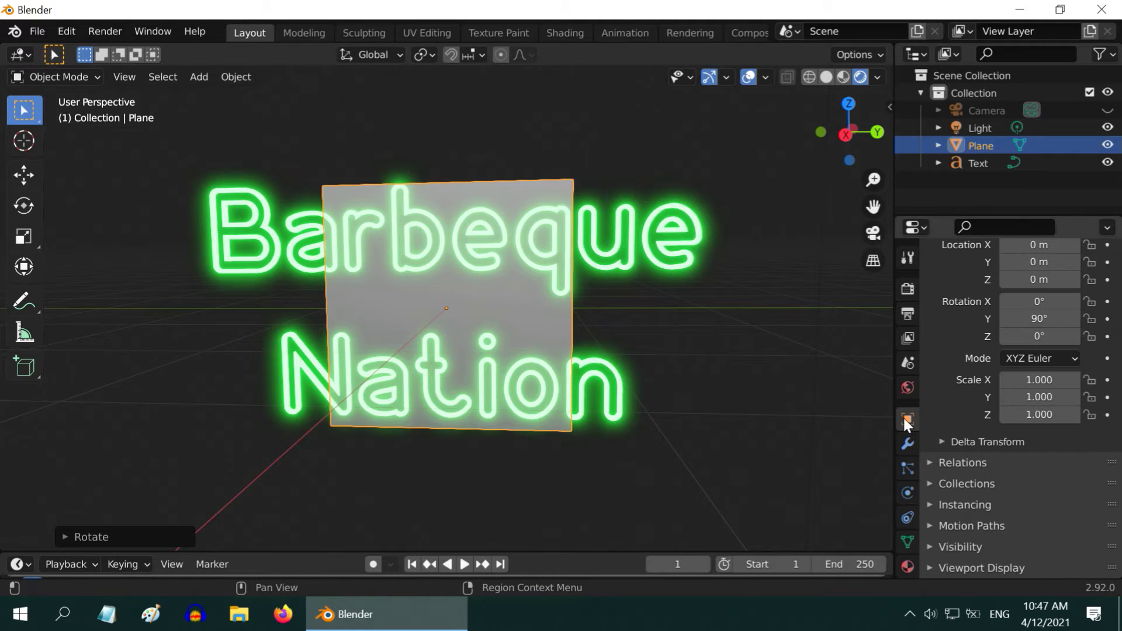
left_click(1041, 385)
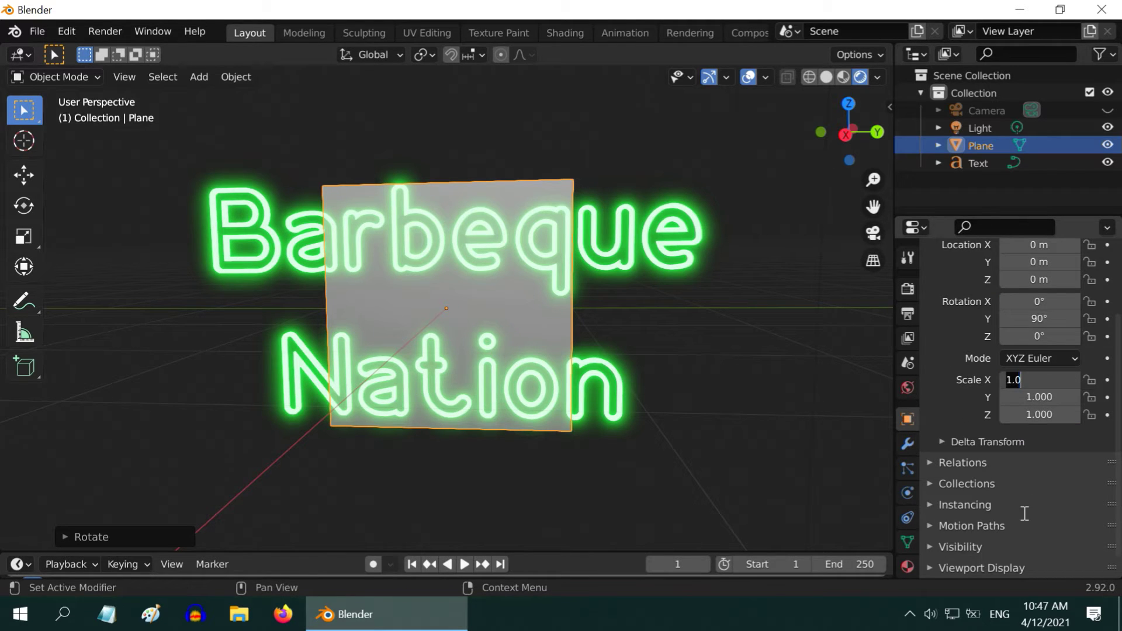
type("2.5")
key("Return")
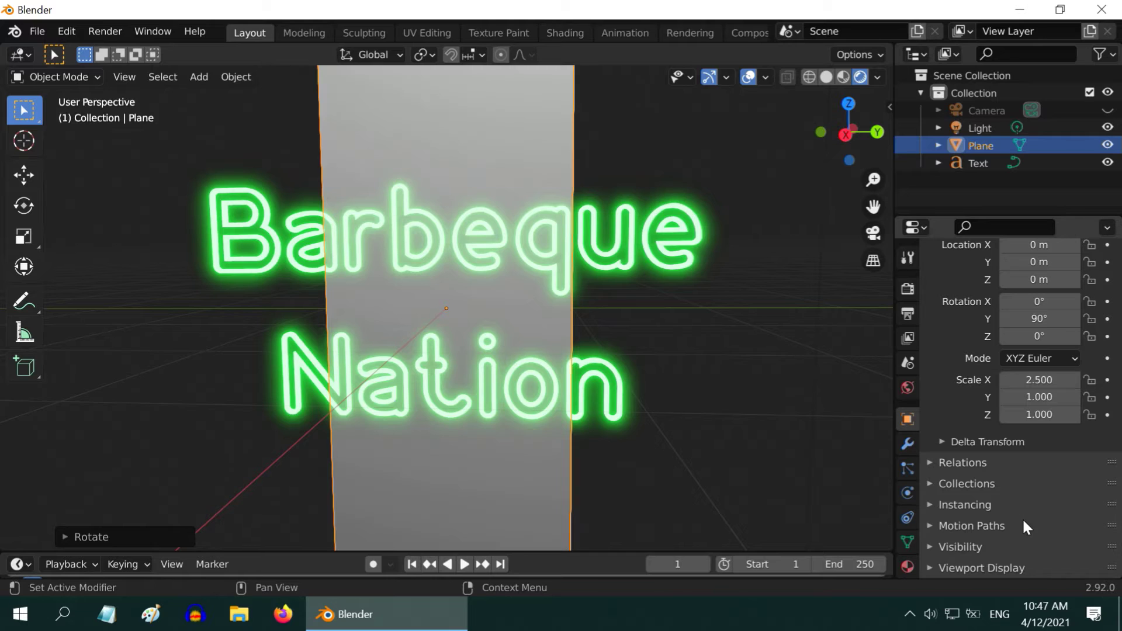
left_click(1031, 400)
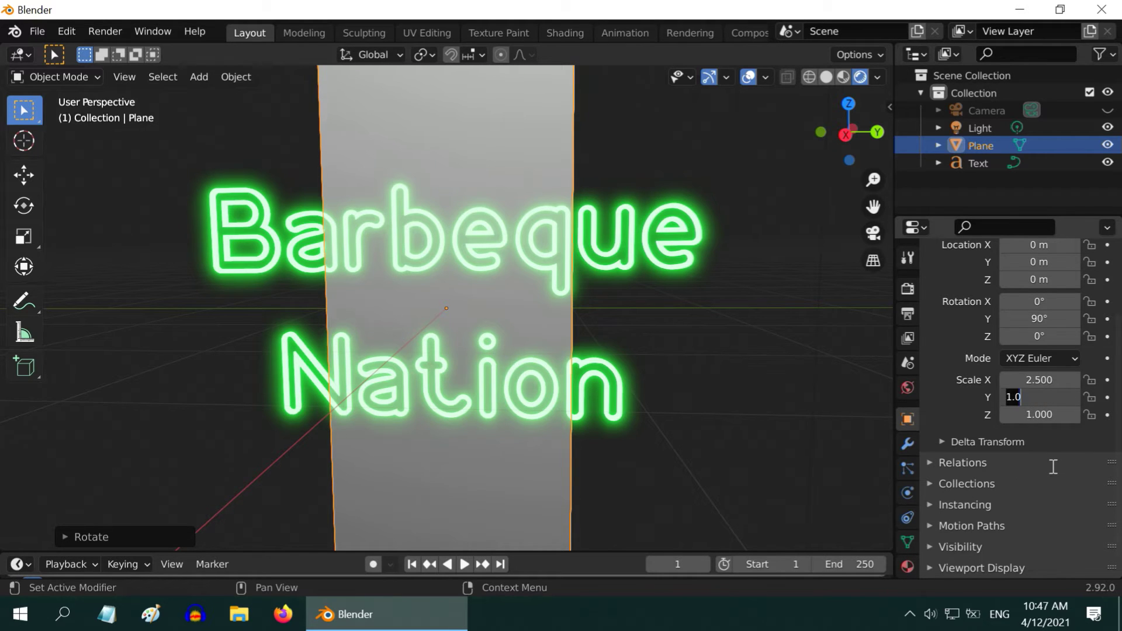
type("3.5")
key("Return")
scroll(1052, 468, "up", 4)
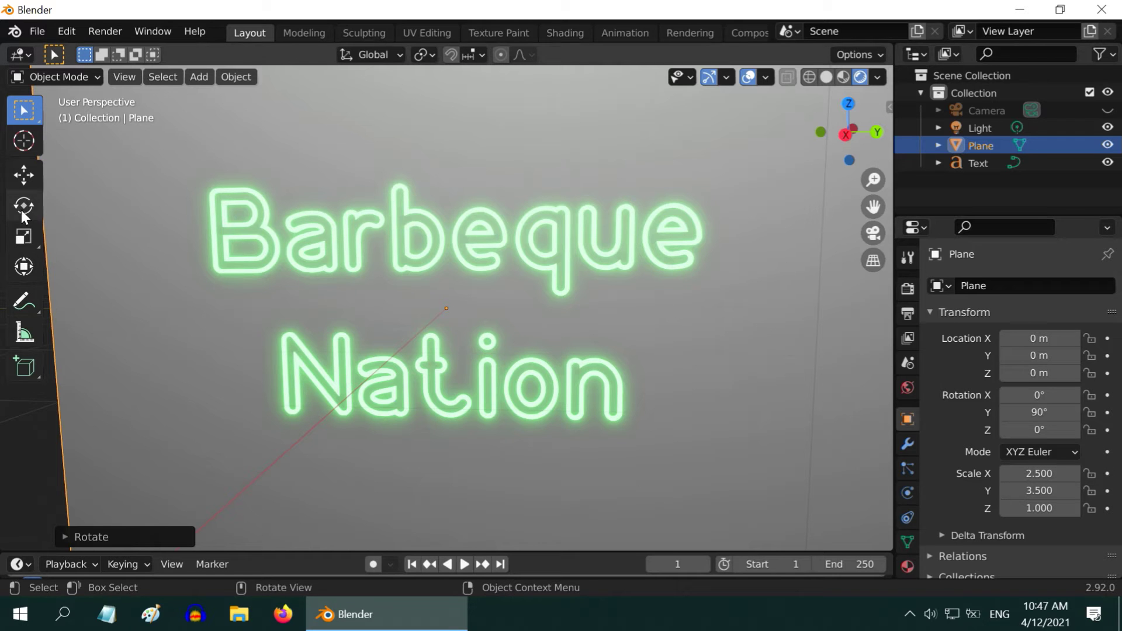
- Move the wall plane to X -0.25 m behind the text, then view the sign from the front
left_click(24, 174)
middle_click_drag(600, 418, 487, 293)
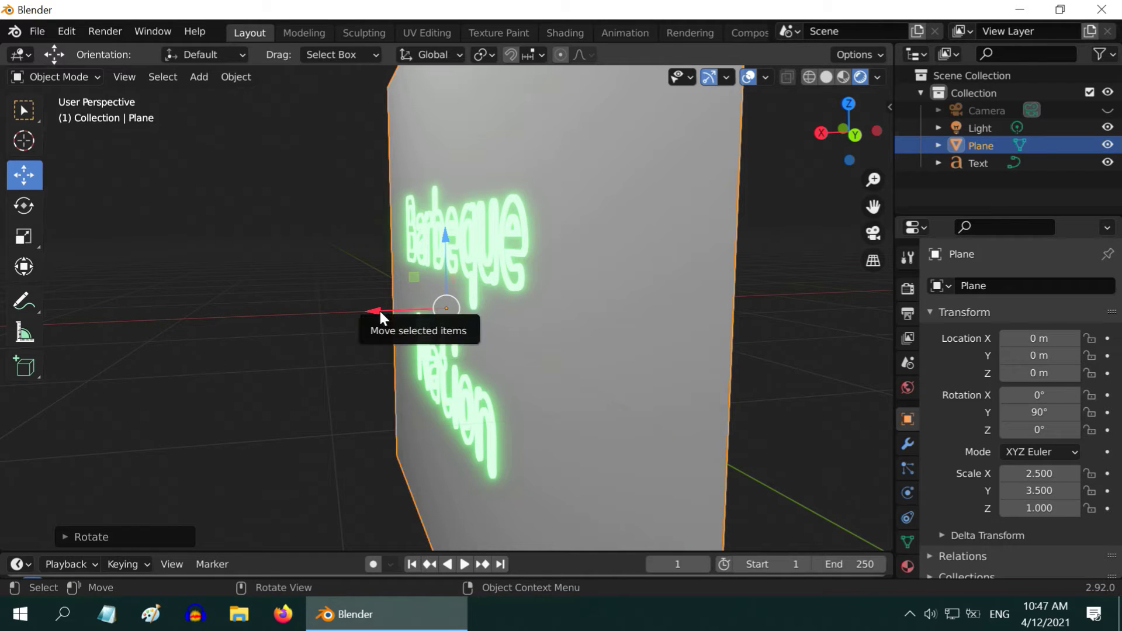
left_click_drag(378, 308, 416, 315)
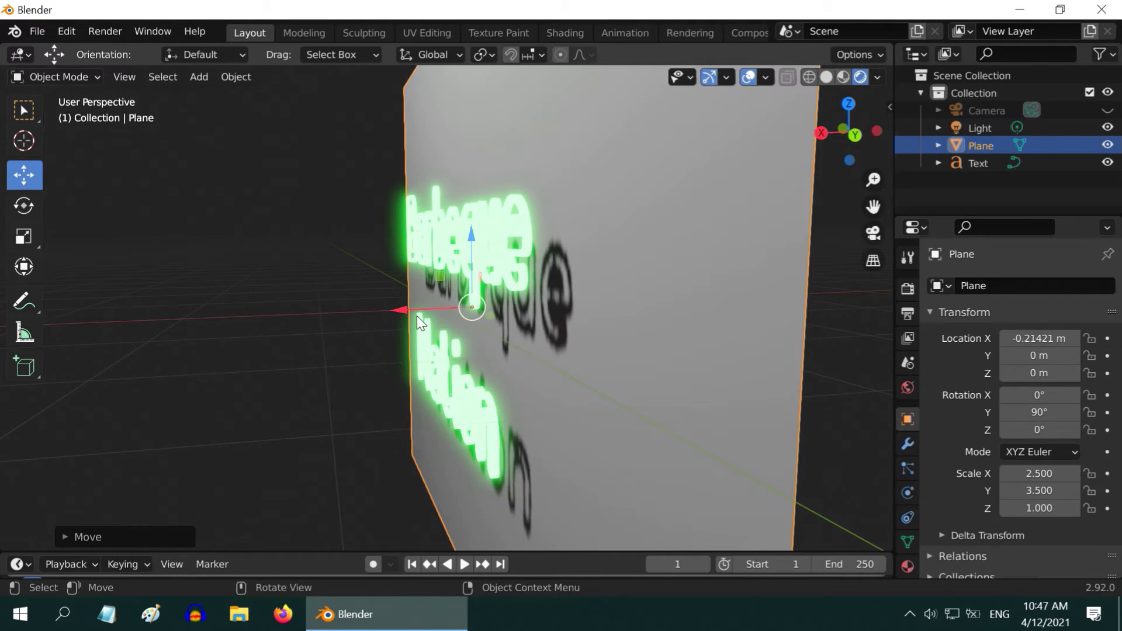
middle_click_drag(531, 380, 489, 398)
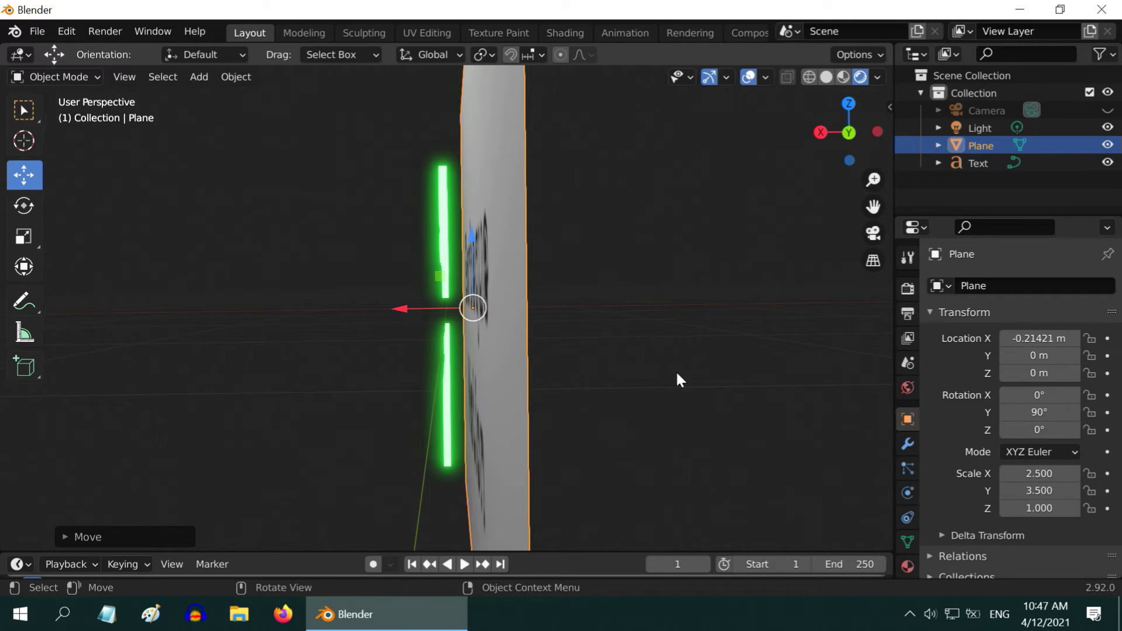
left_click(1039, 338)
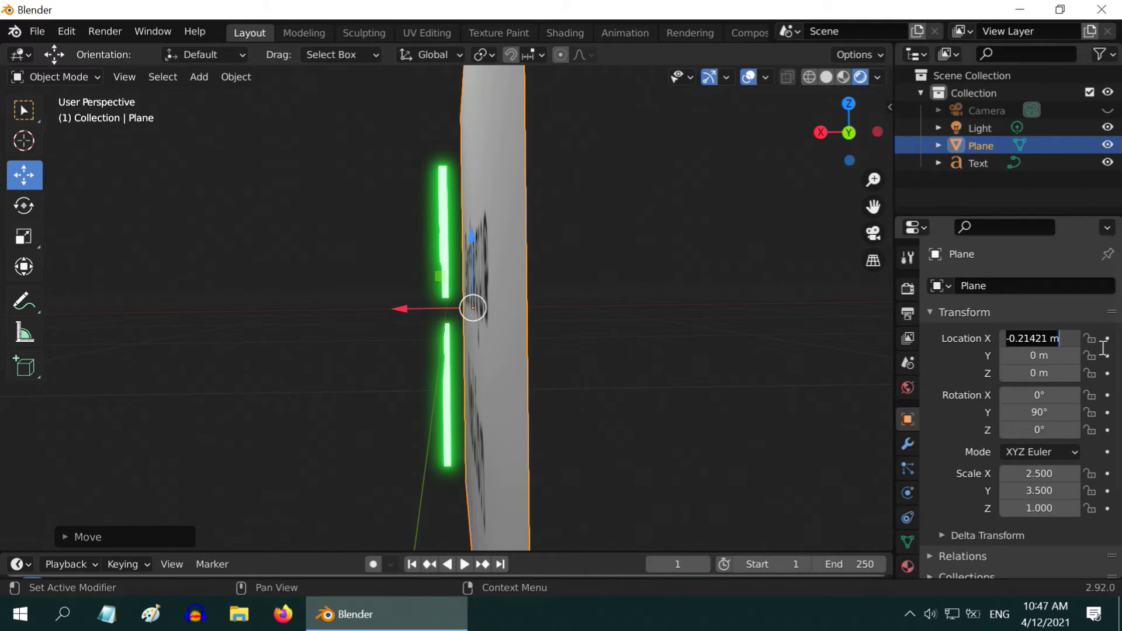
type("-0.25")
key("Return")
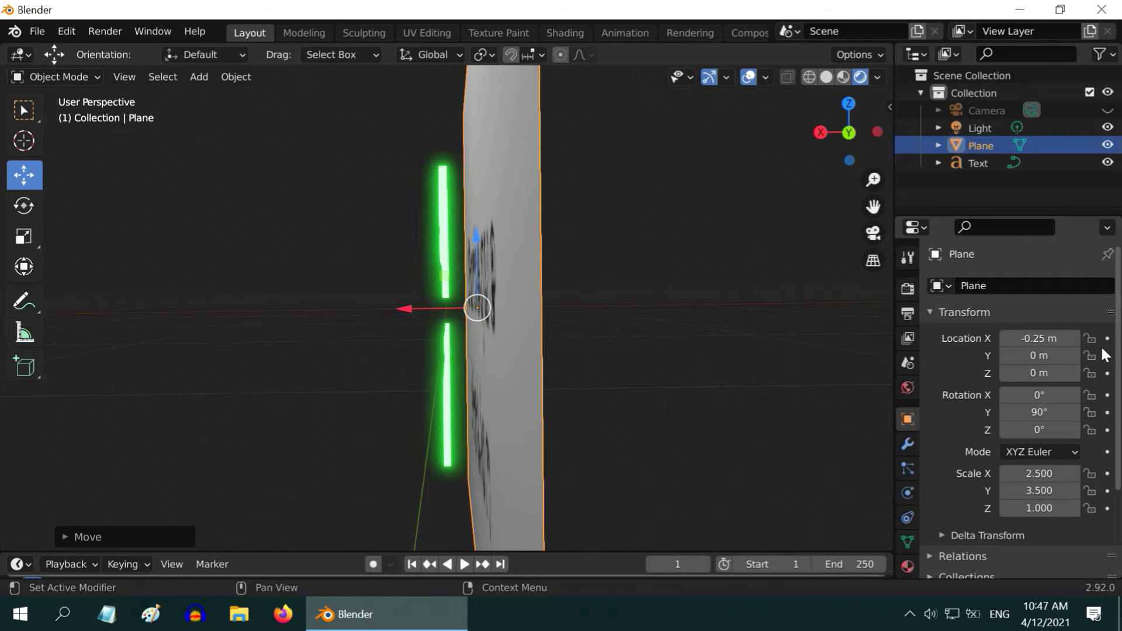
left_click(21, 113)
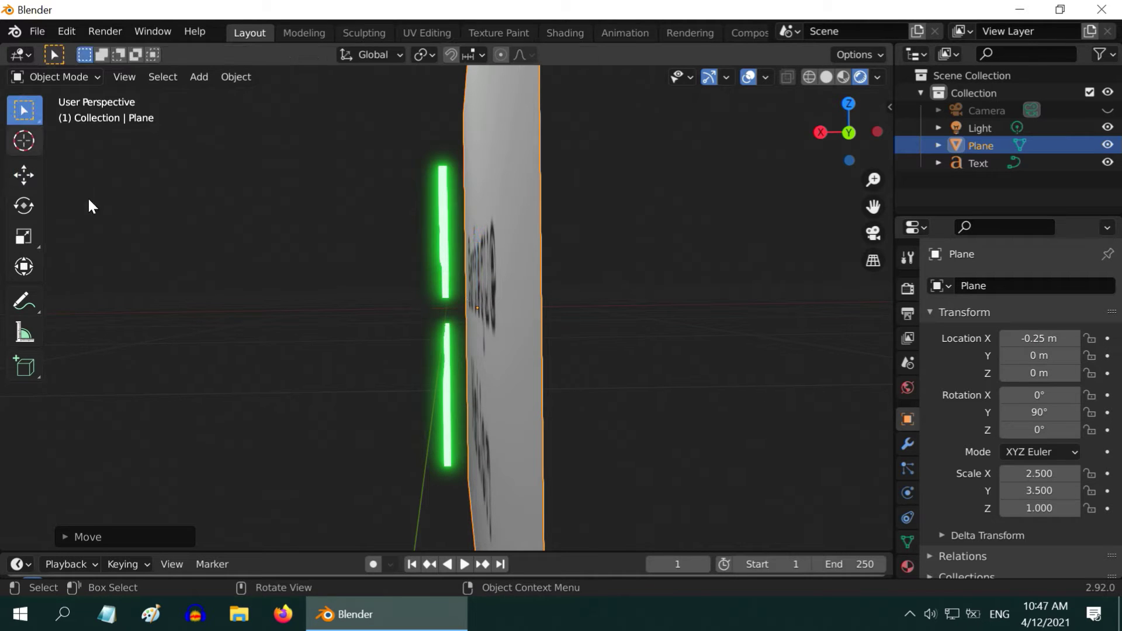
middle_click_drag(222, 356, 422, 371)
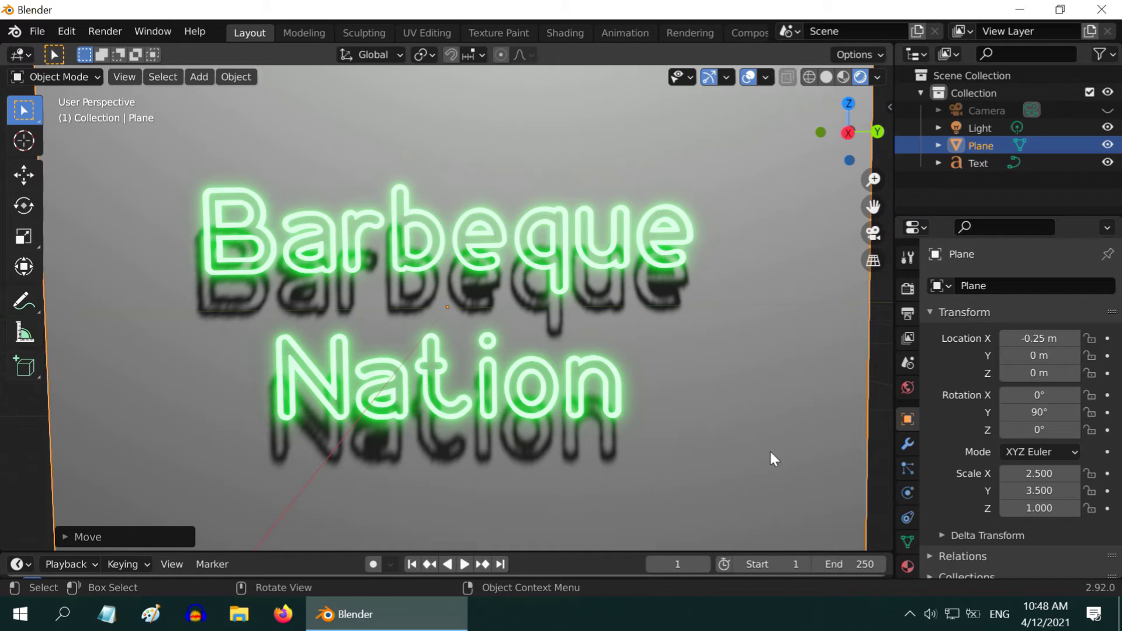
- Give the plane a new material whose base colour uses an Image Texture
left_click(907, 566)
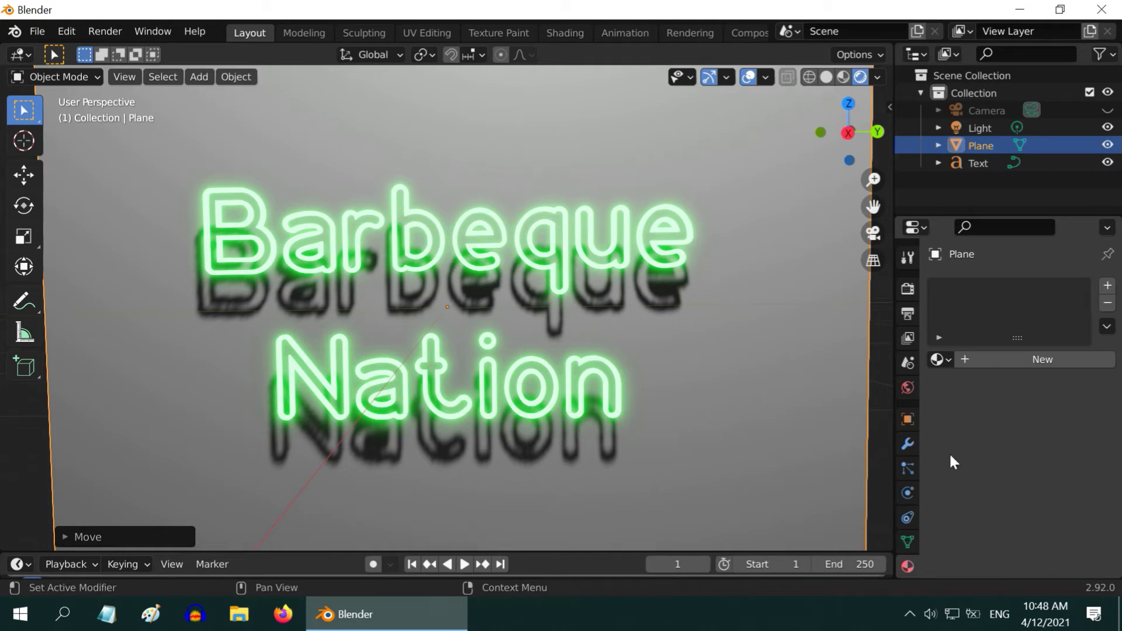
left_click(982, 361)
scroll(993, 400, "down", 3)
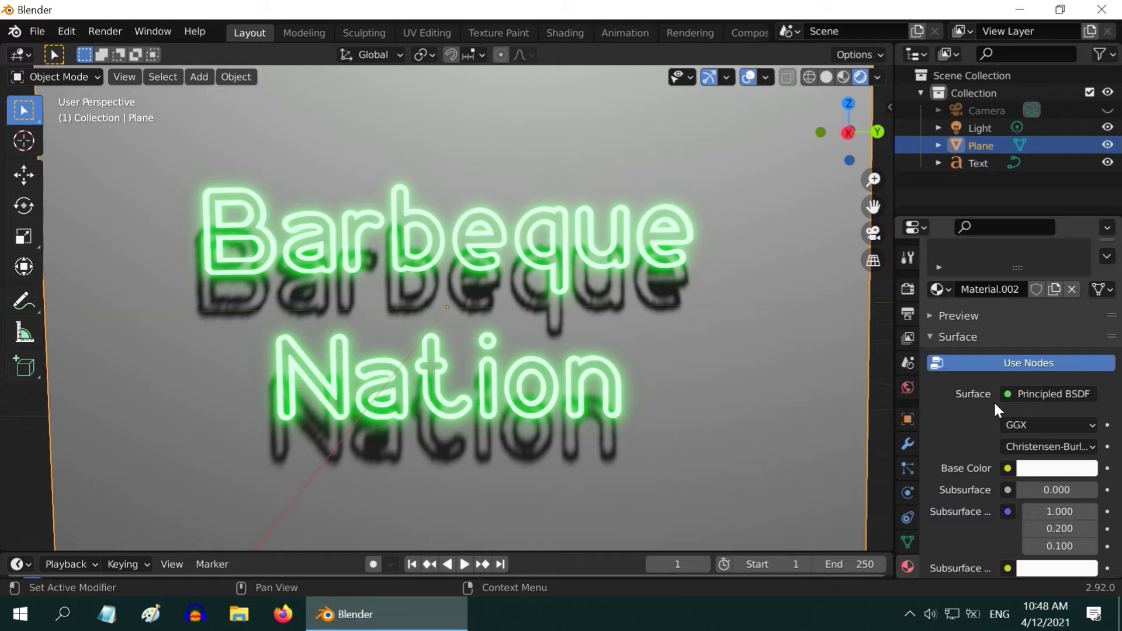
left_click(1007, 468)
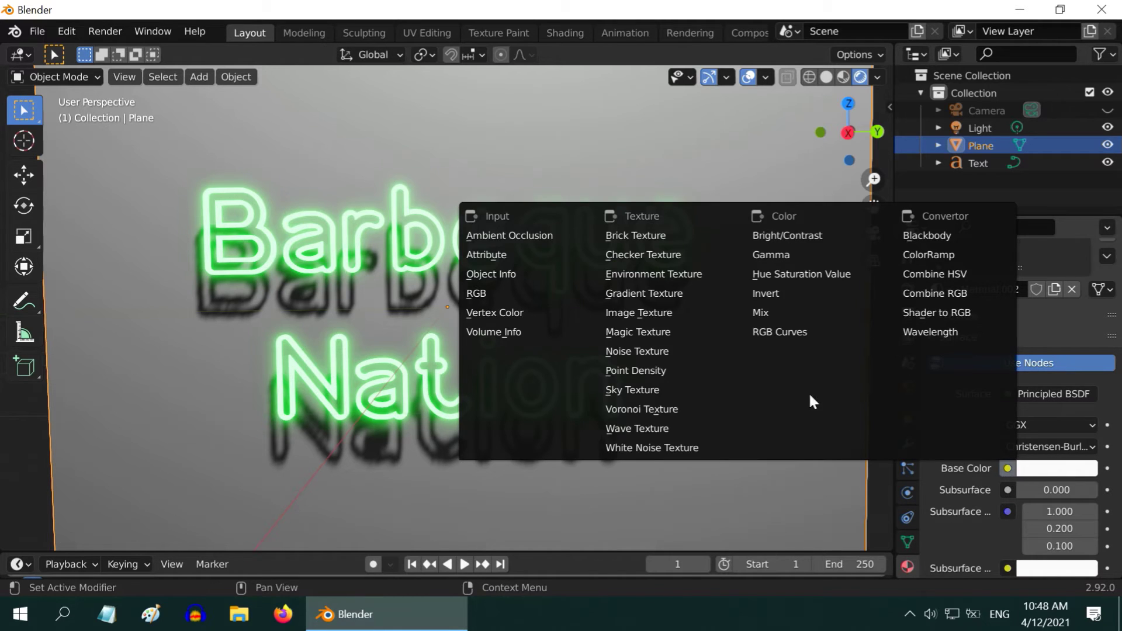
left_click(670, 313)
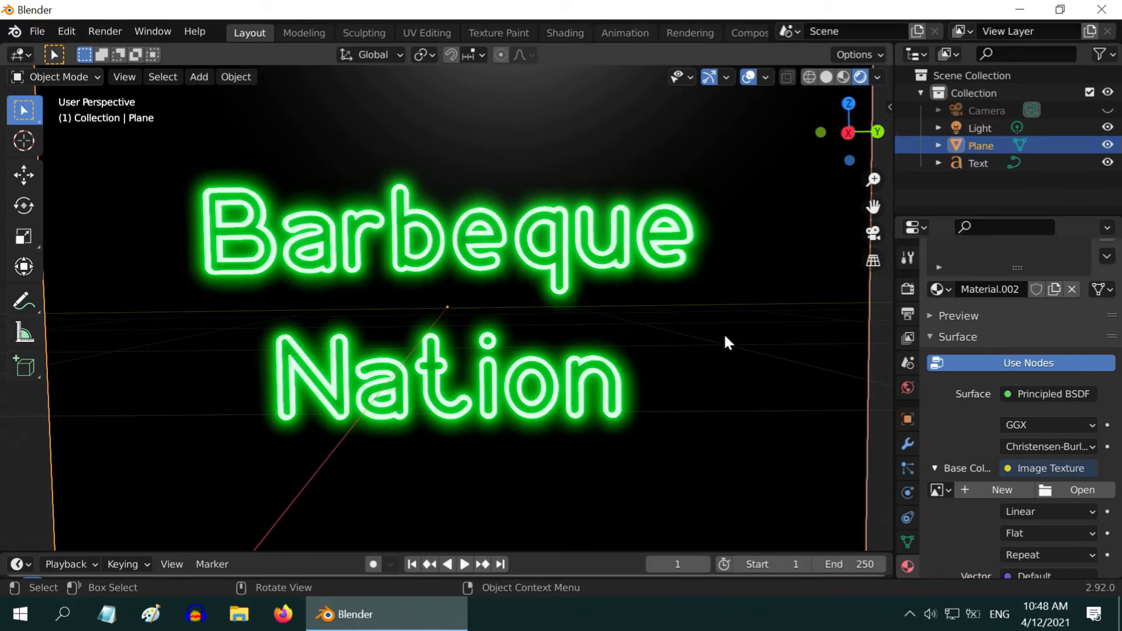
- Load Wall.png from the Desktop as the brick texture and zoom out
left_click(1068, 489)
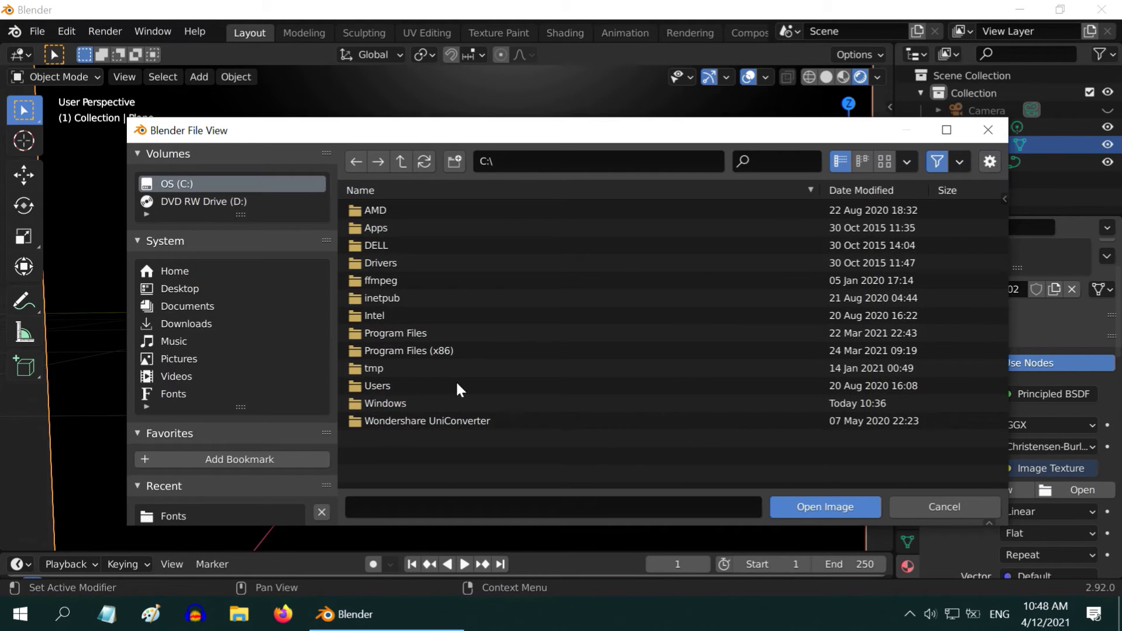
left_click(191, 289)
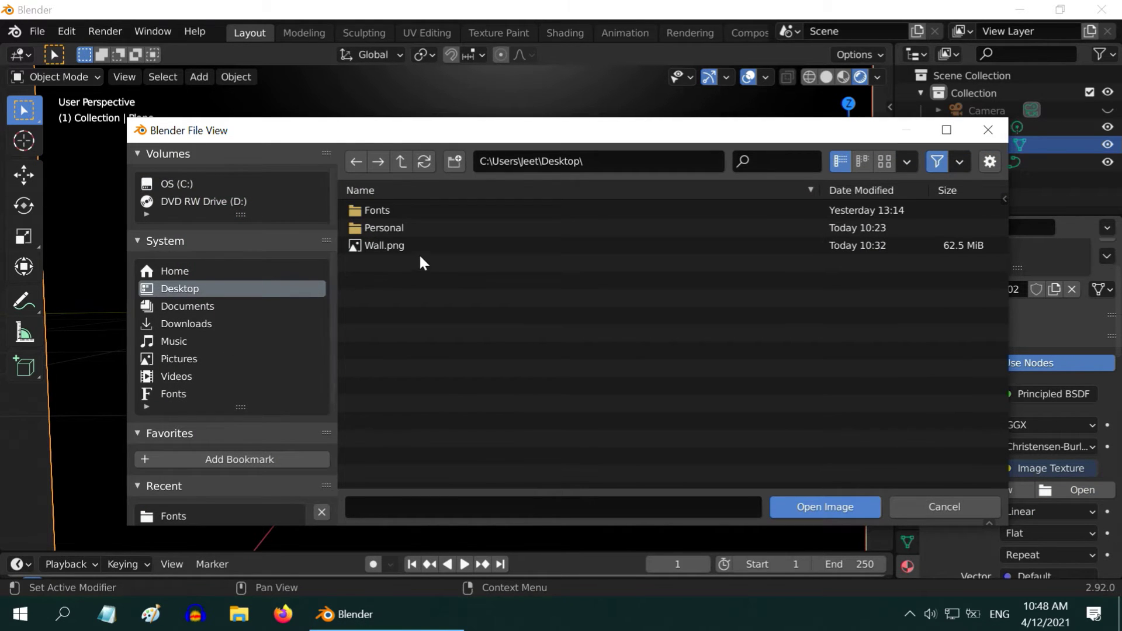
left_click(392, 244)
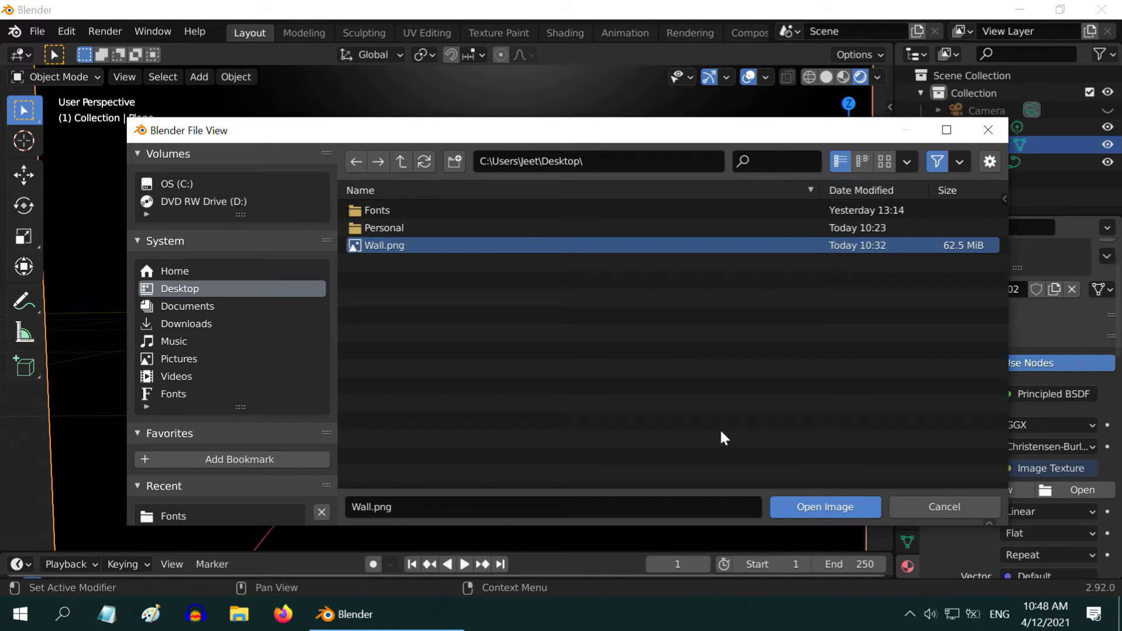
left_click(838, 506)
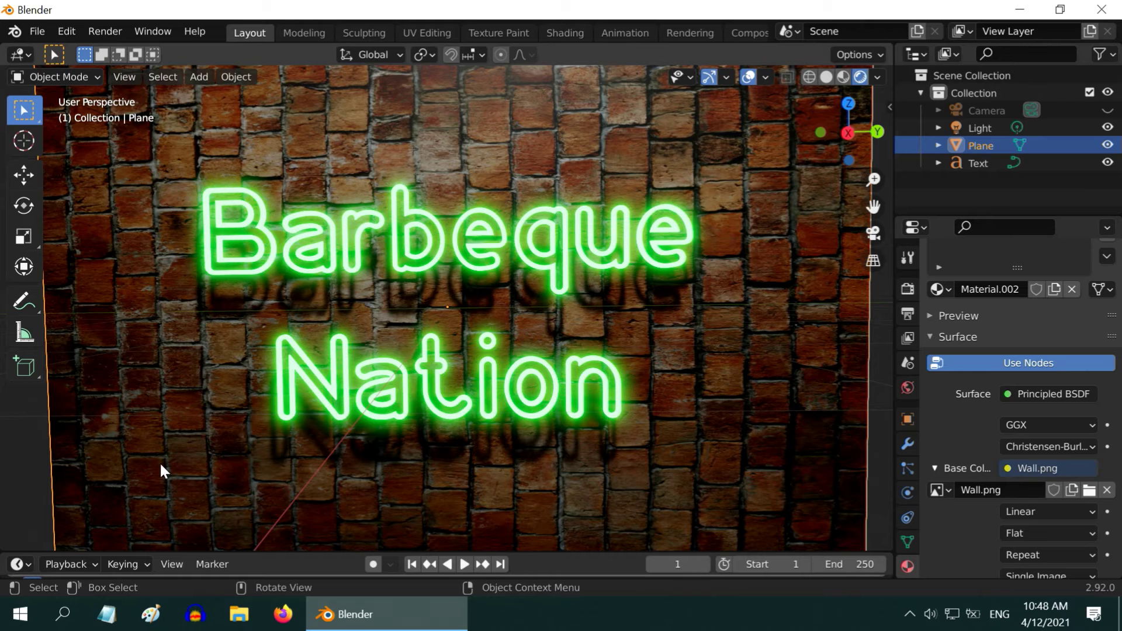
scroll(161, 462, "down", 3)
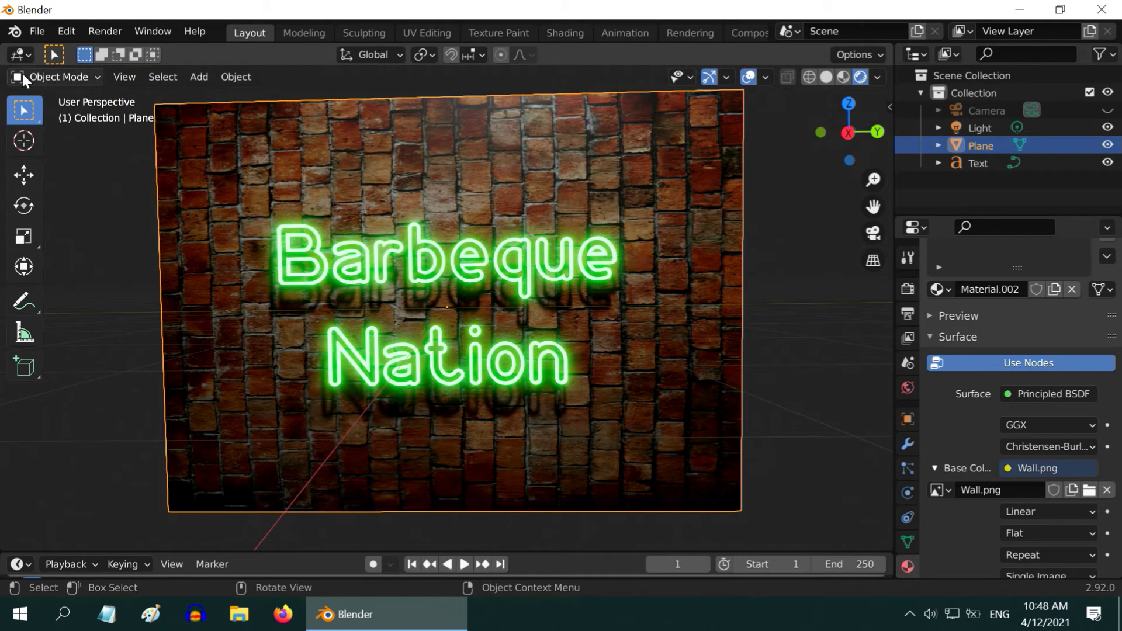
- Switch the main area to the Shader Editor and add a Texture Coordinate node at the far left
left_click(21, 56)
left_click(64, 219)
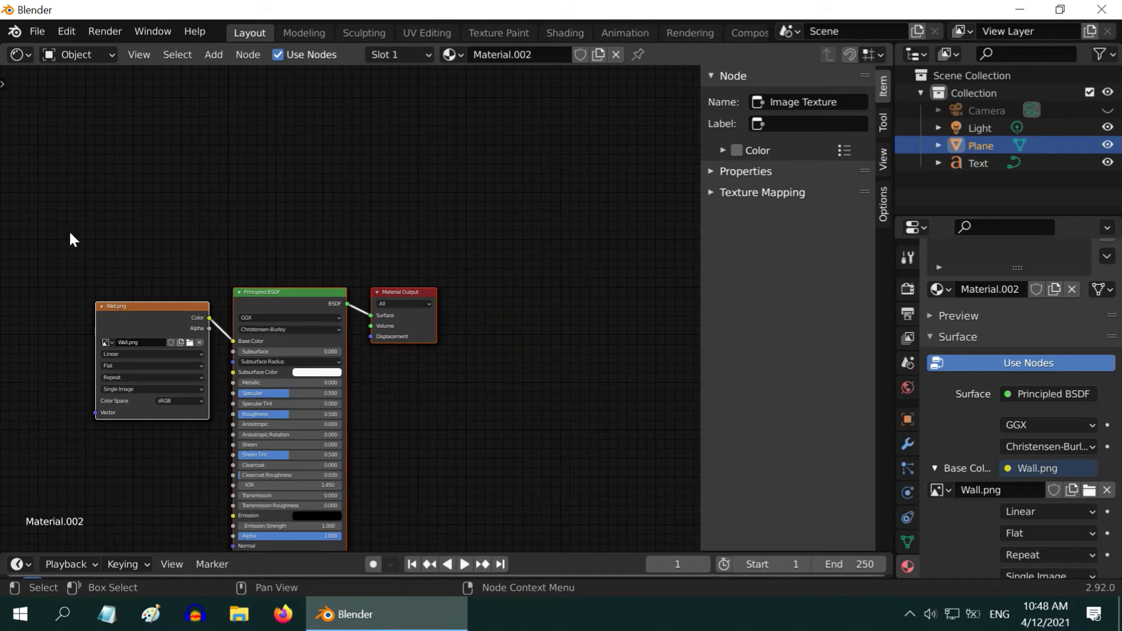
scroll(346, 372, "up", 2)
middle_click_drag(296, 369, 532, 275)
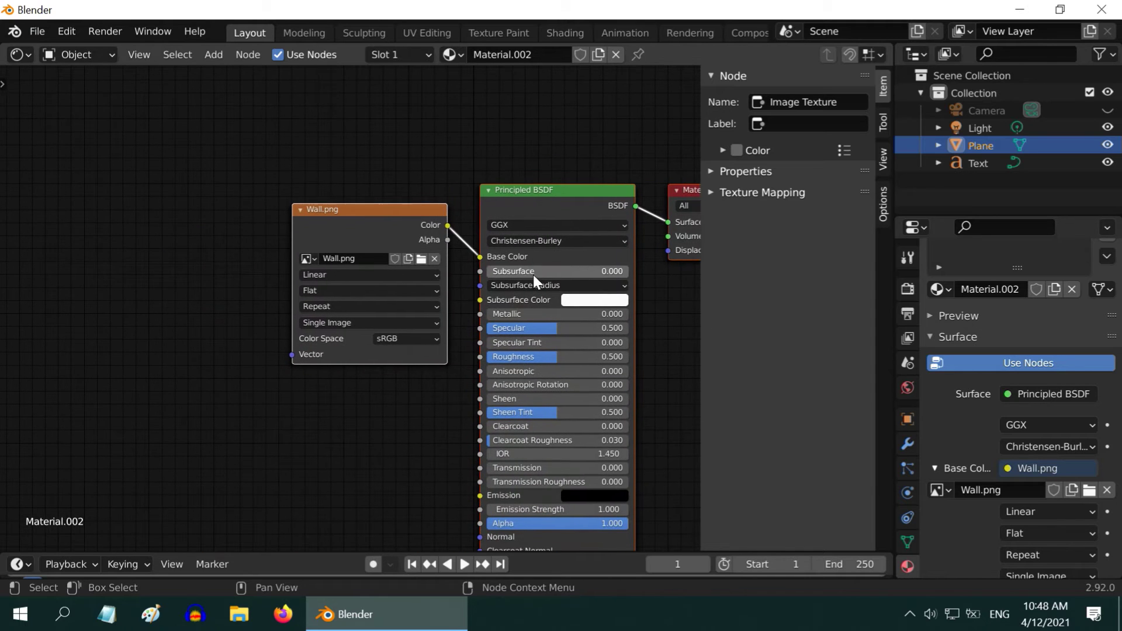
left_click(213, 55)
mouse_move(242, 99)
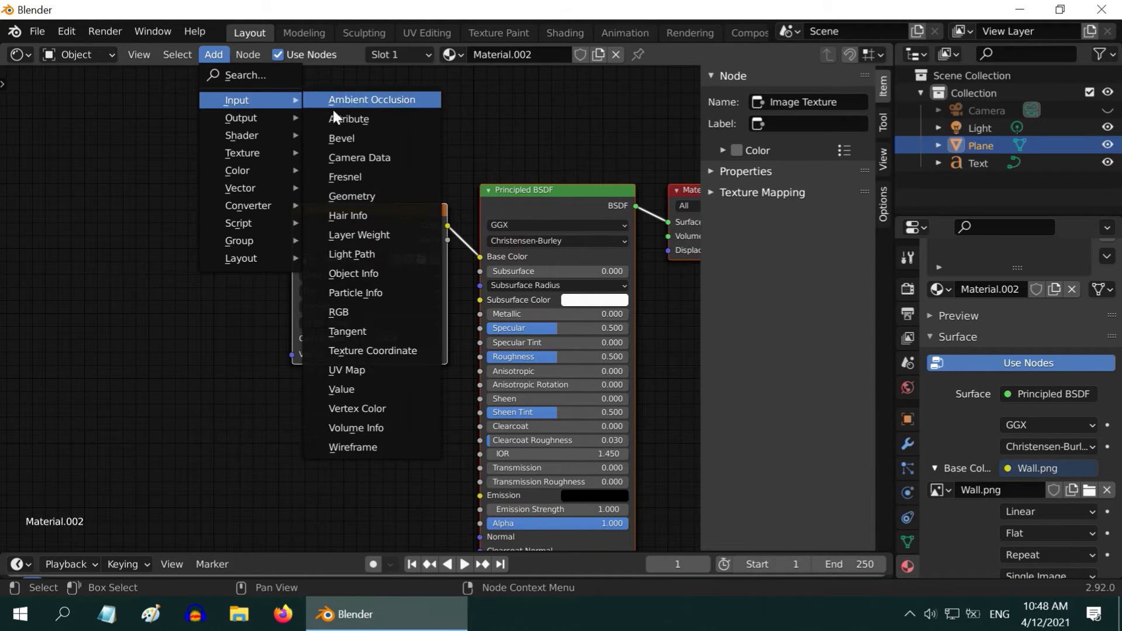
left_click(388, 351)
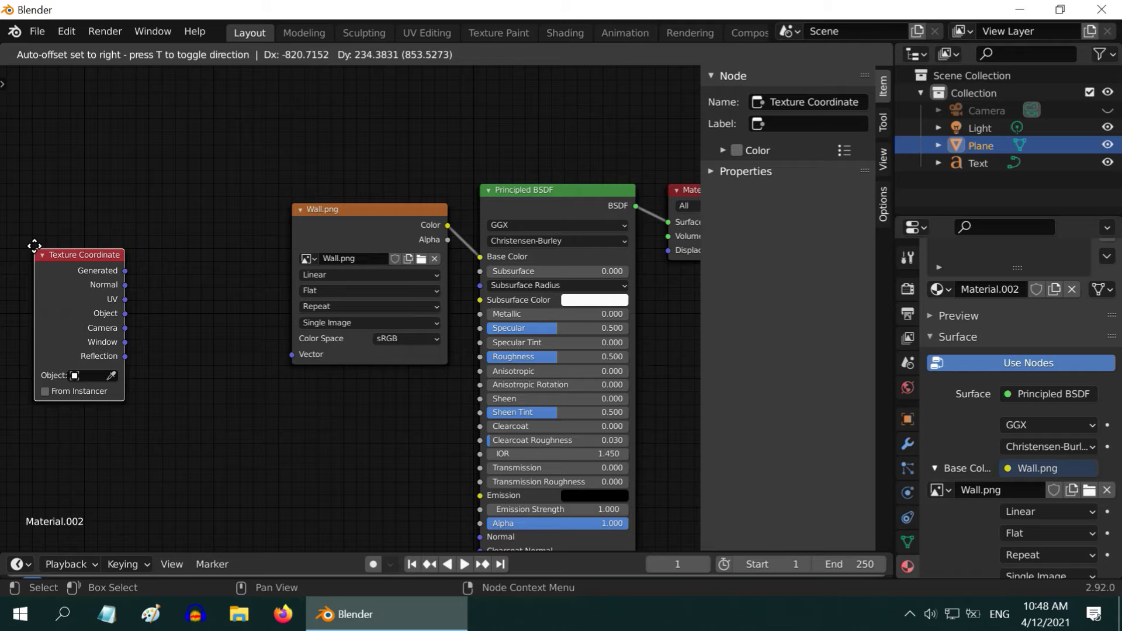
left_click(36, 246)
- Add a Mapping node fed by Generated coordinates, rotated 90° on Z, driving Wall.png's Vector
left_click(209, 57)
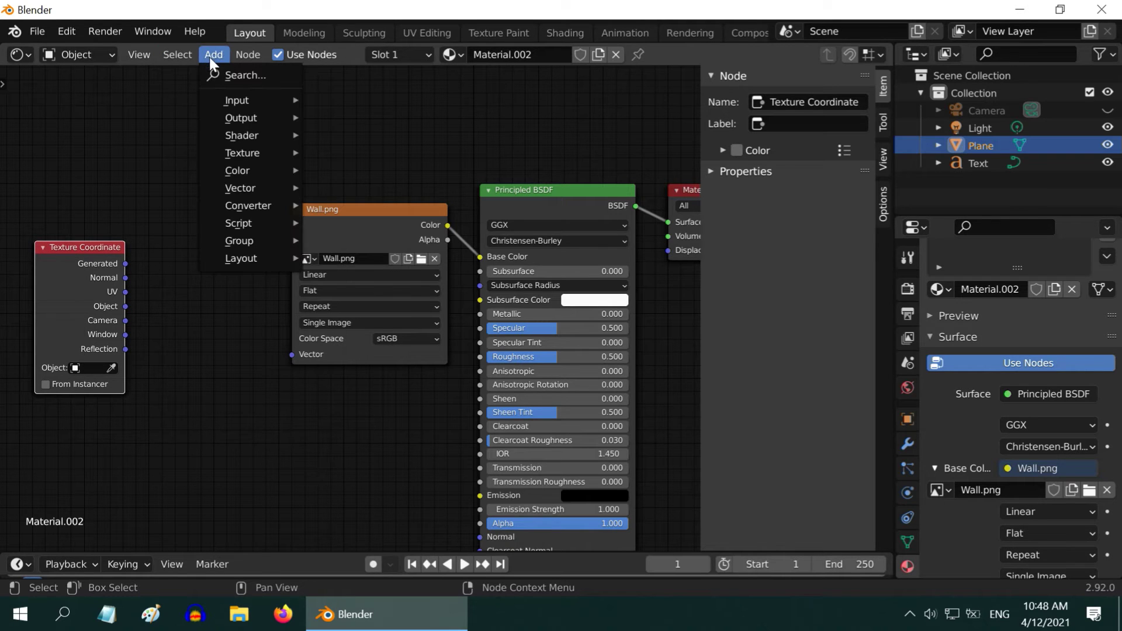
mouse_move(292, 190)
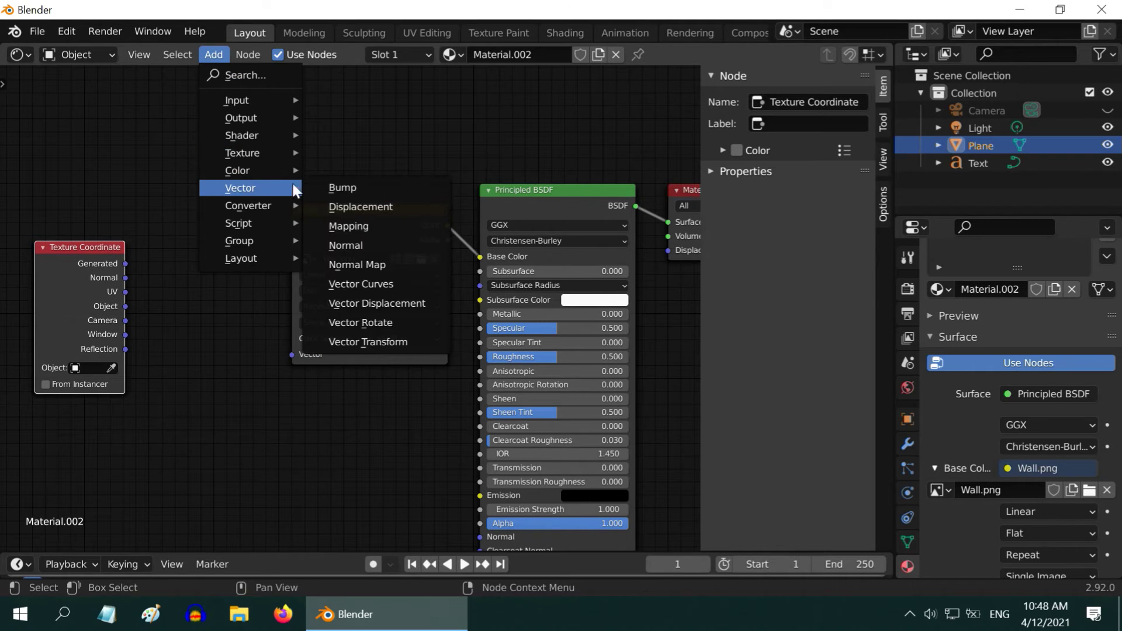
left_click(351, 227)
left_click(162, 224)
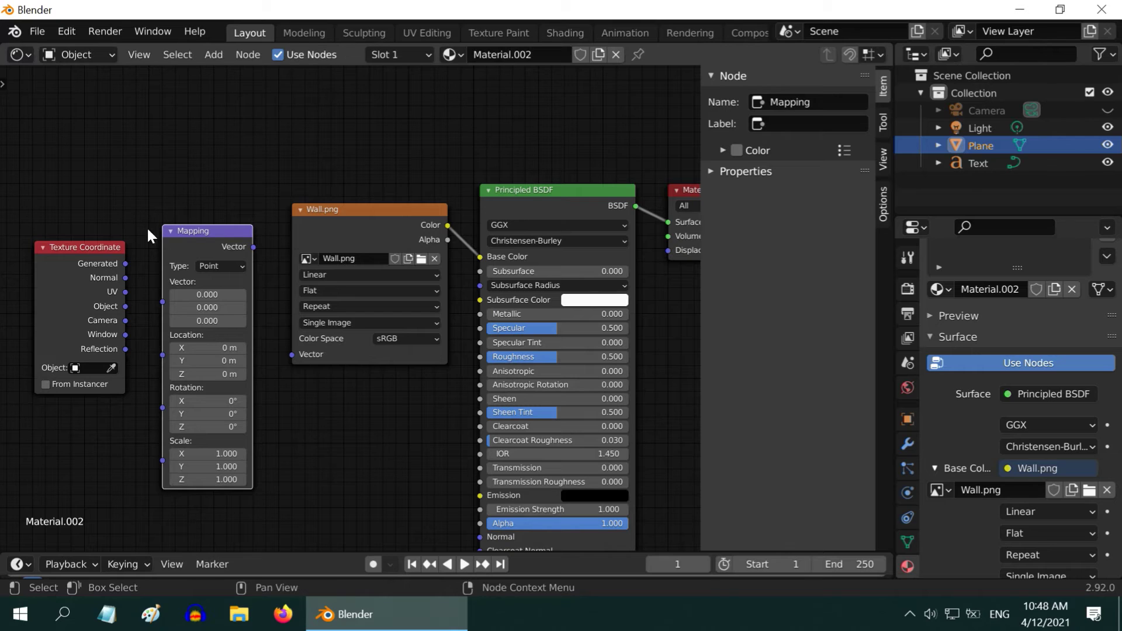
left_click_drag(125, 263, 160, 303)
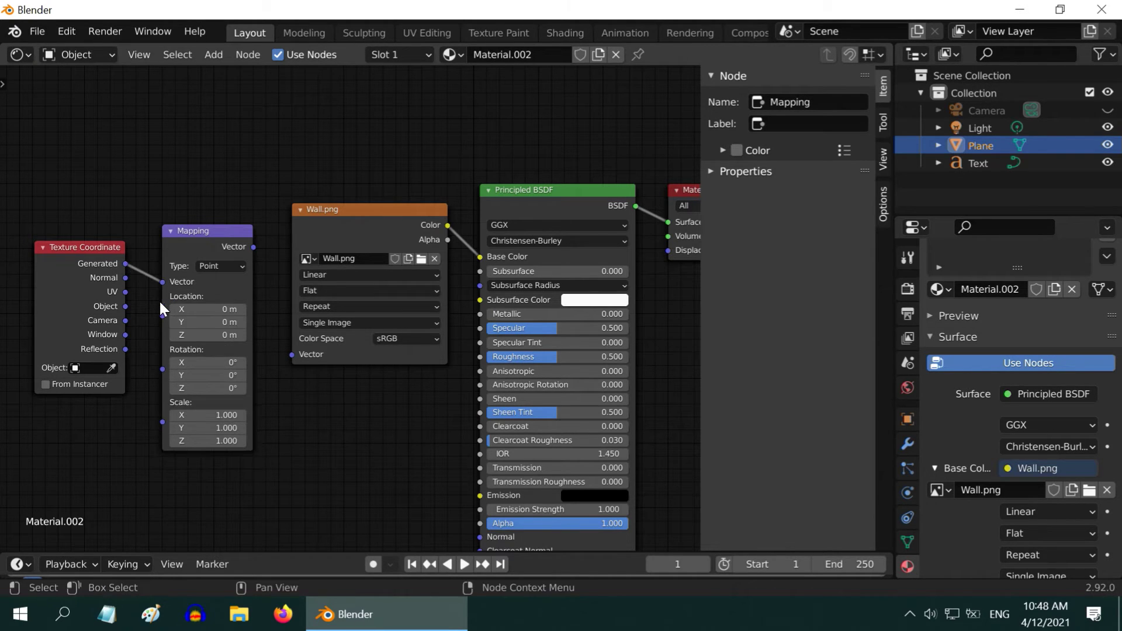
left_click(206, 388)
type("90")
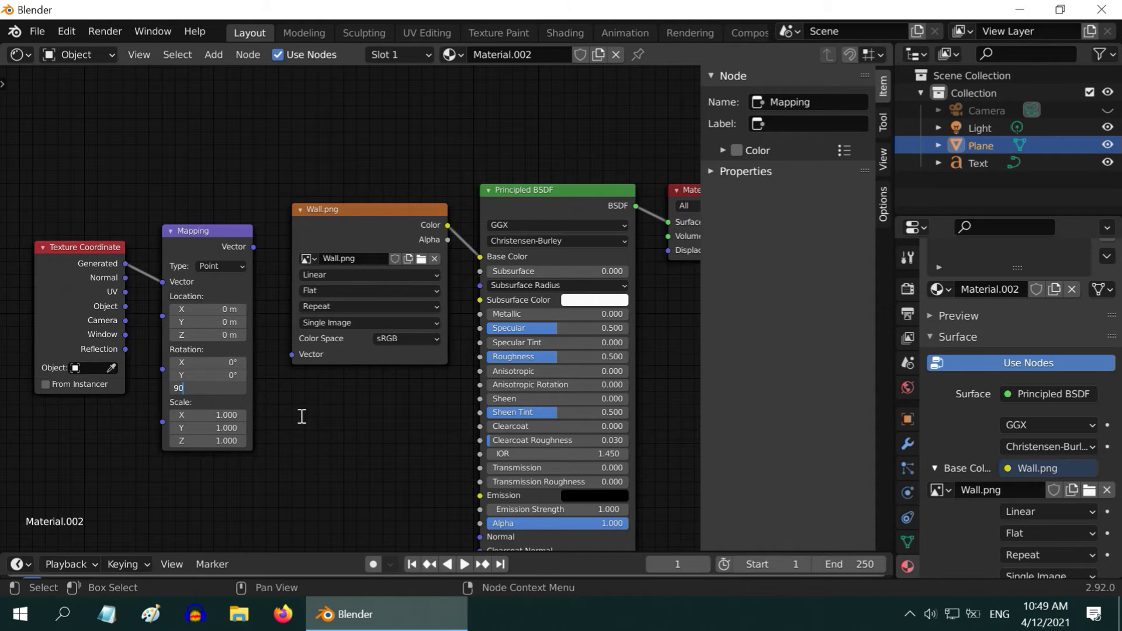
key("Return")
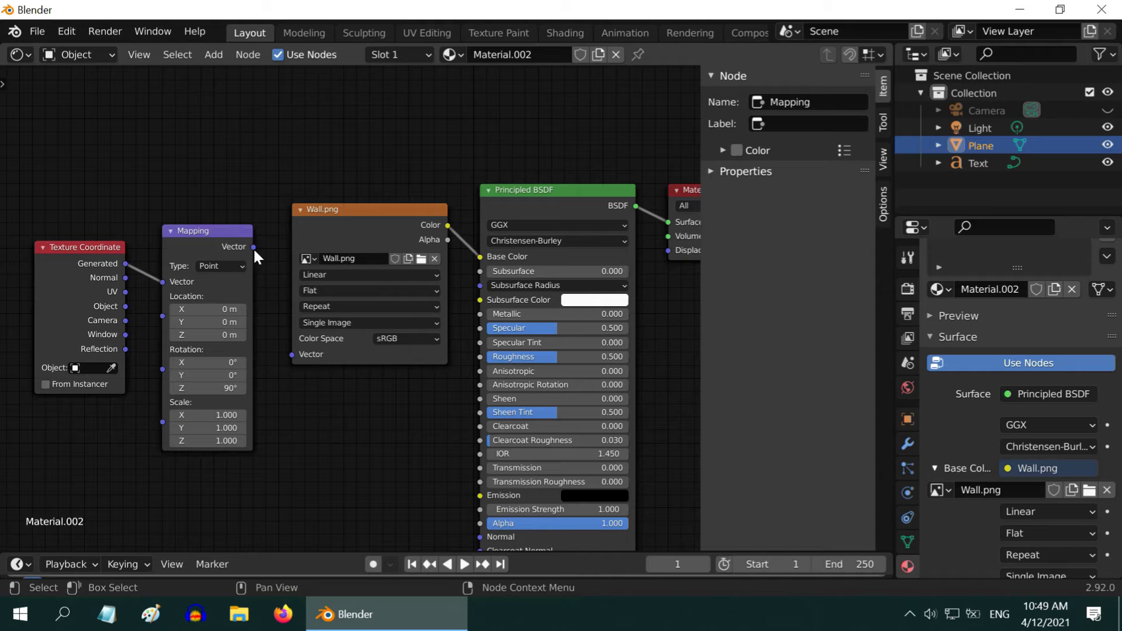
left_click_drag(254, 247, 292, 355)
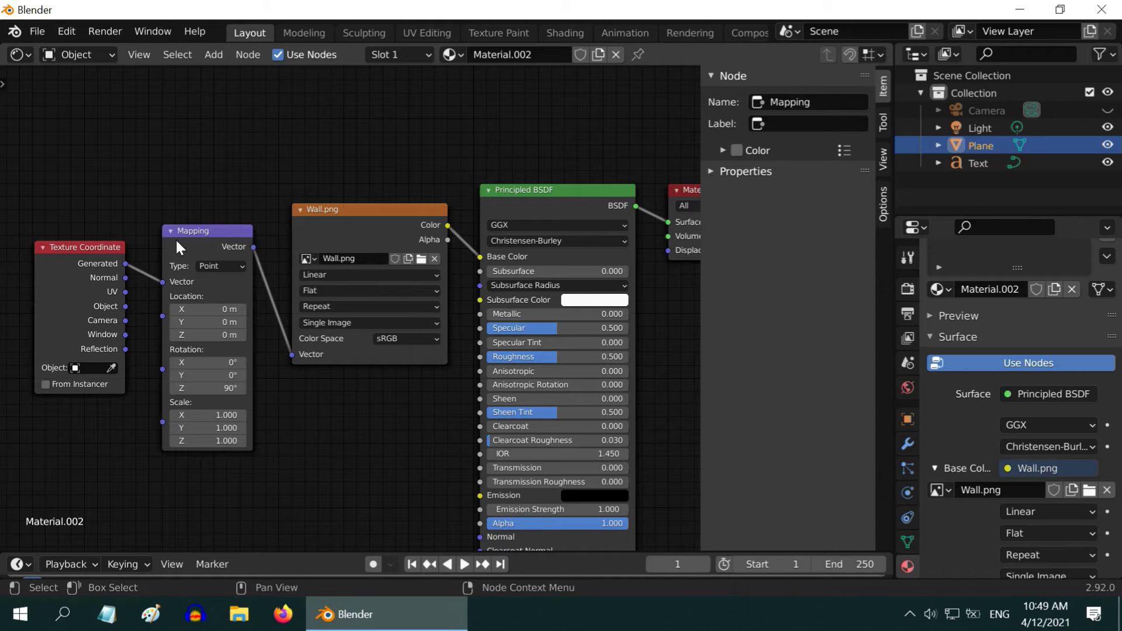
- Return the main area to the 3D Viewport and orbit around the wall and sign
left_click(21, 54)
left_click(58, 104)
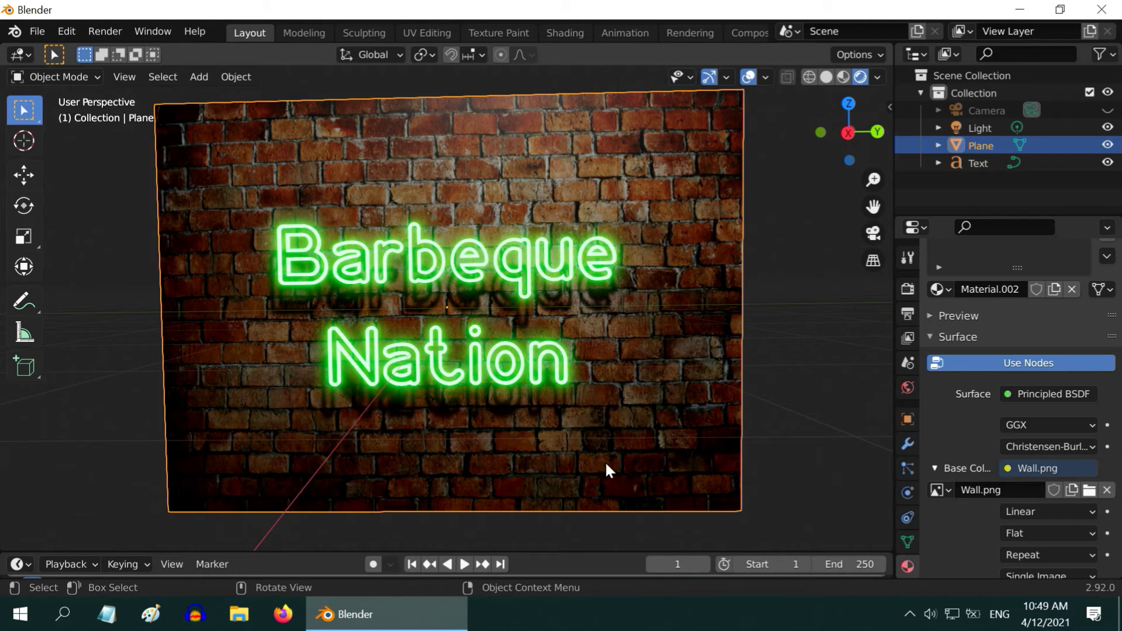
scroll(605, 461, "up", 1)
mouse_move(667, 502)
middle_mouse_down()
mouse_move(655, 485)
mouse_move(670, 502)
middle_mouse_up()
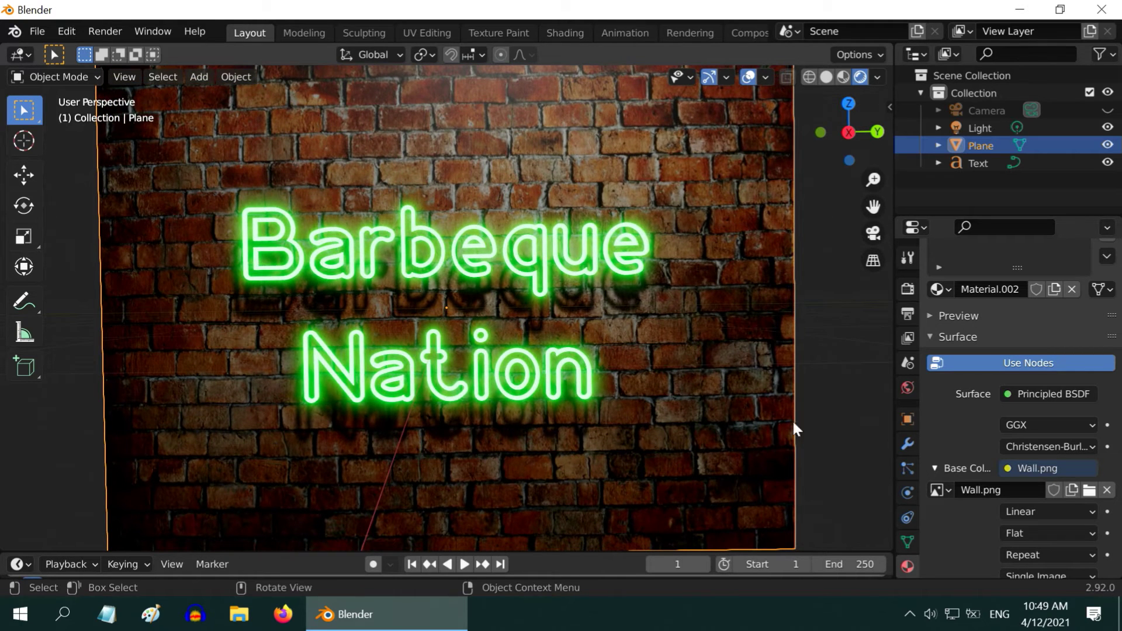
- Darken the World background colour to near-black (V 0.025)
left_click(907, 388)
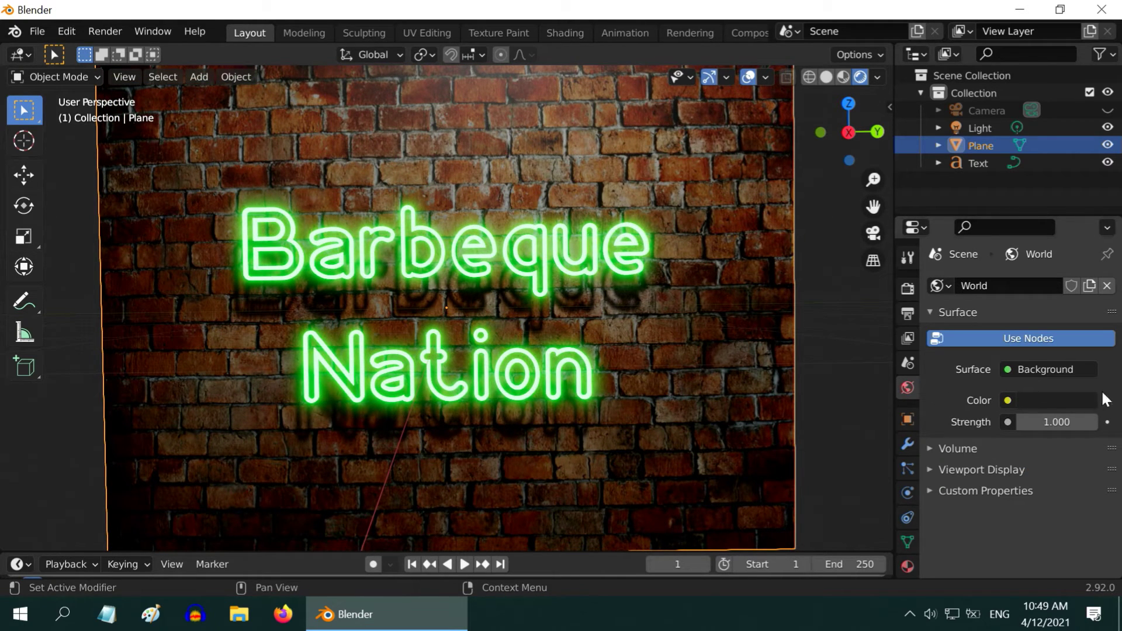
left_click(1081, 394)
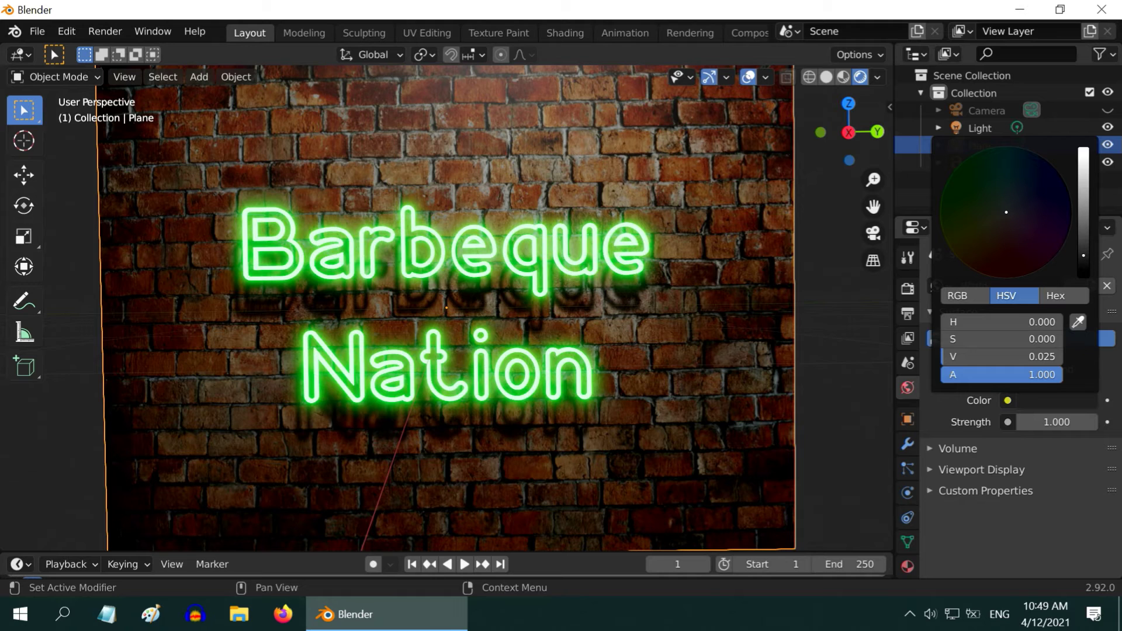
left_click_drag(1083, 255, 1083, 276)
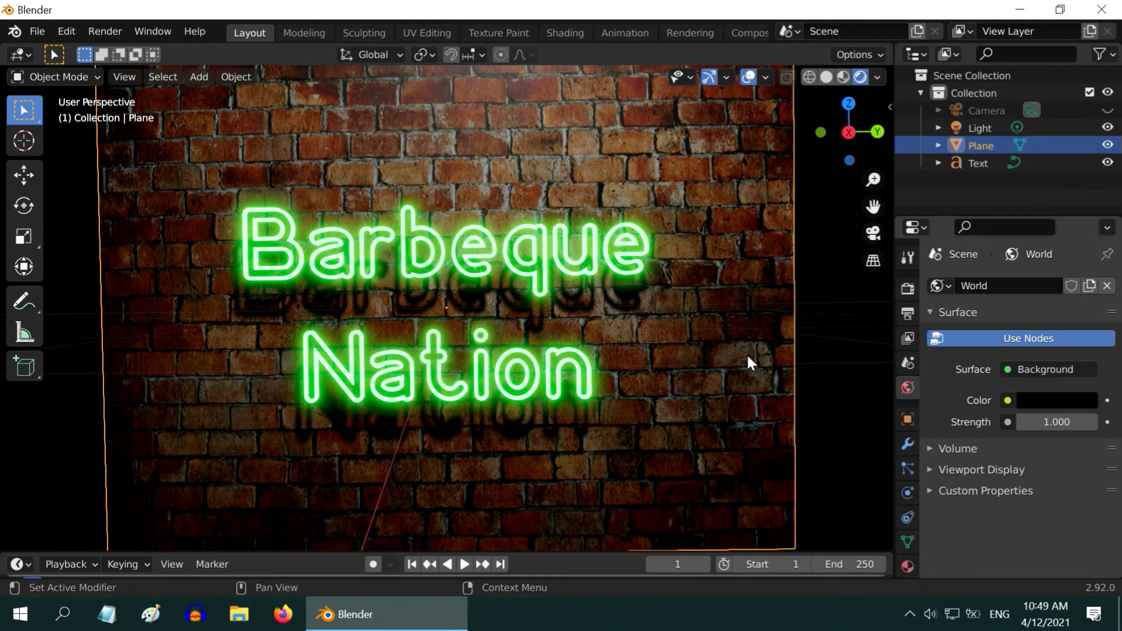
- Remove the Light object from the scene through the Outliner, leaving only the neon glow
left_click(987, 132)
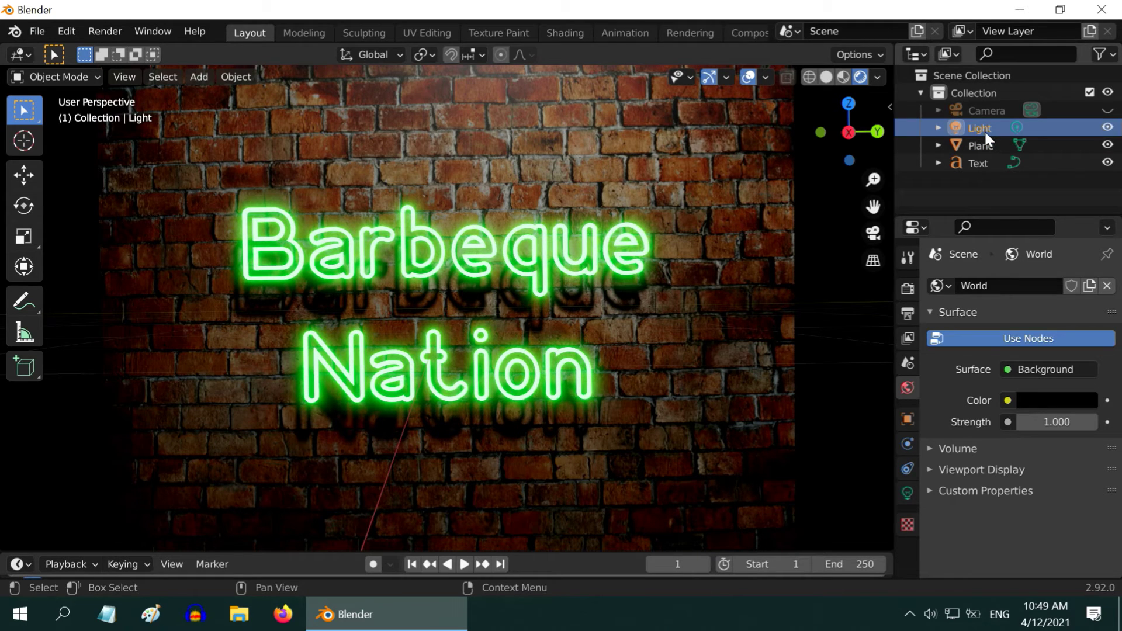
right_click(984, 130)
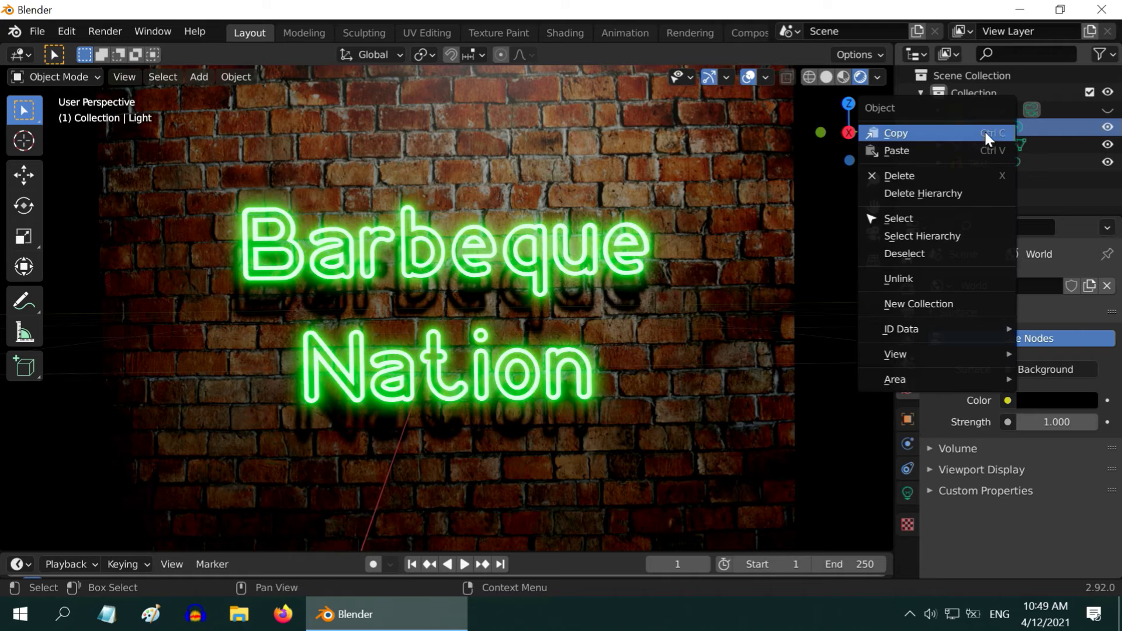
left_click(914, 177)
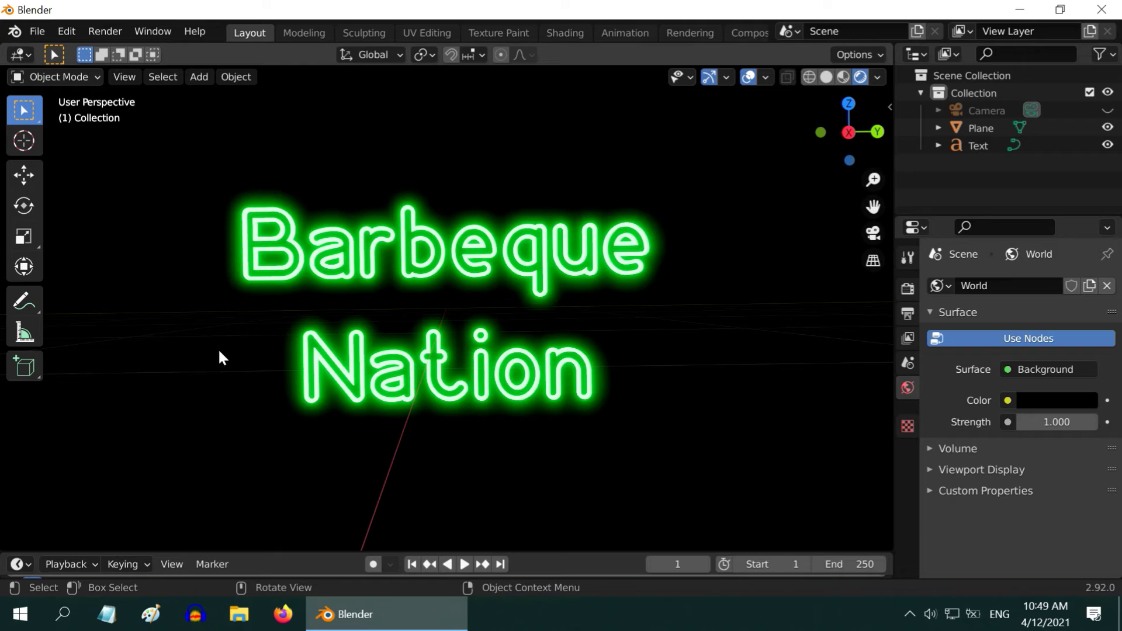
- Add an Irradiance Volume light probe and scale it up around the sign, including along Z
left_click(199, 81)
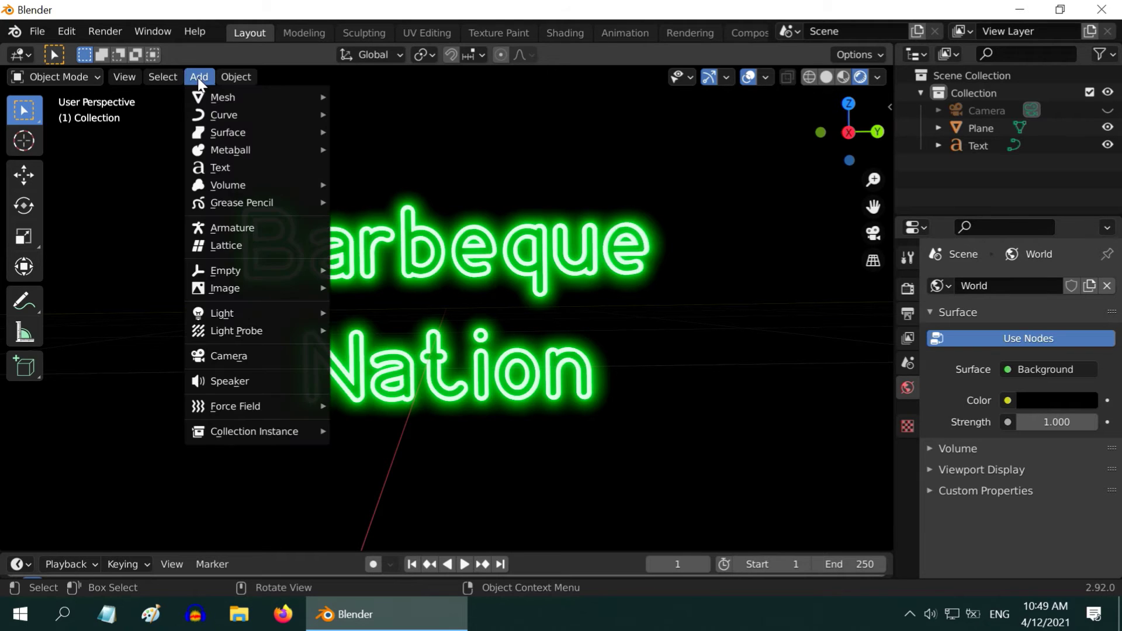
mouse_move(252, 336)
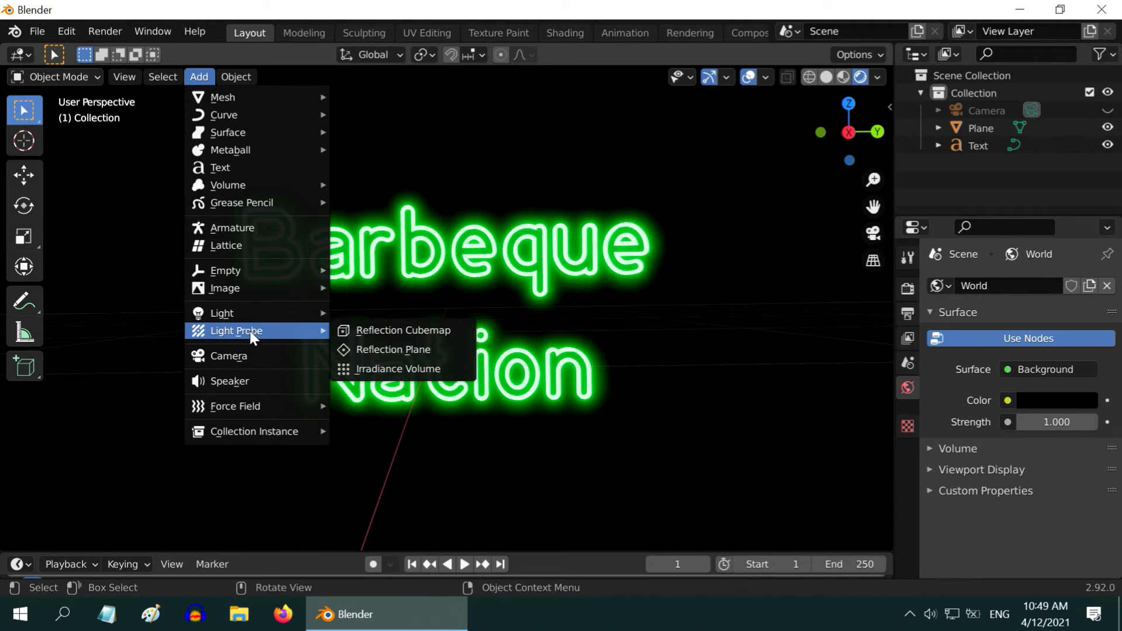
left_click(389, 369)
left_click(23, 236)
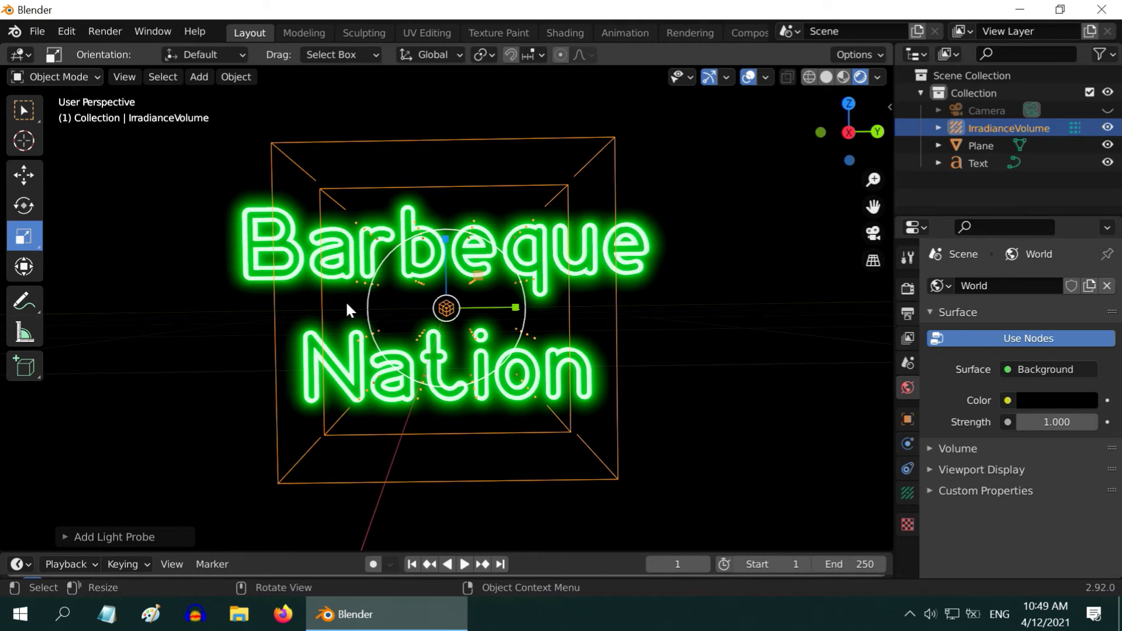
left_click_drag(514, 306, 638, 309)
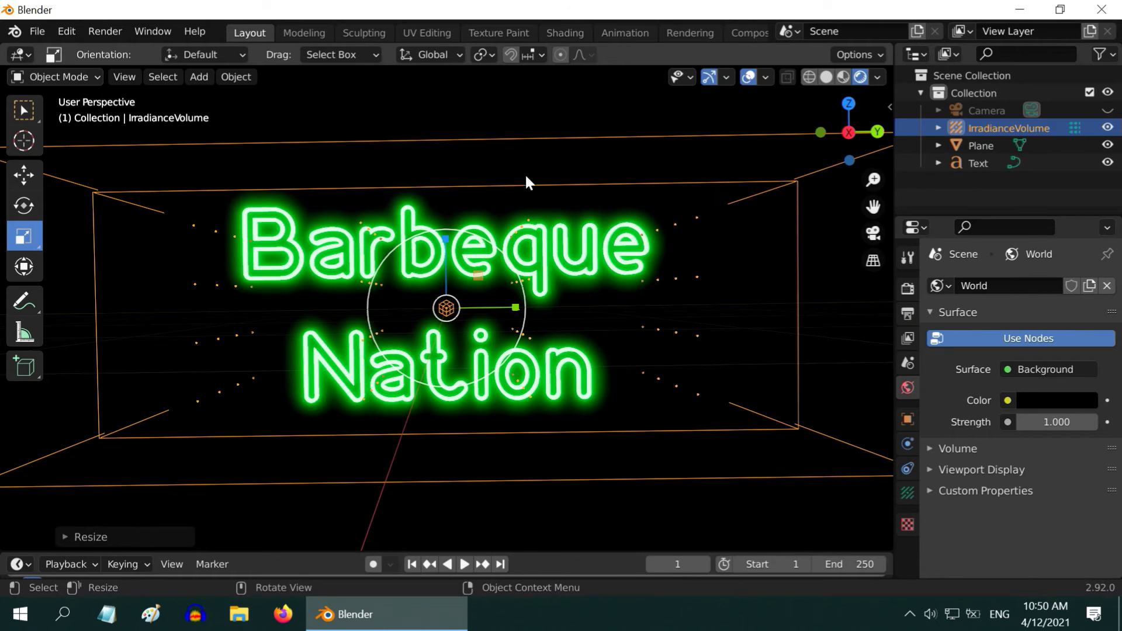
left_click_drag(448, 241, 449, 194)
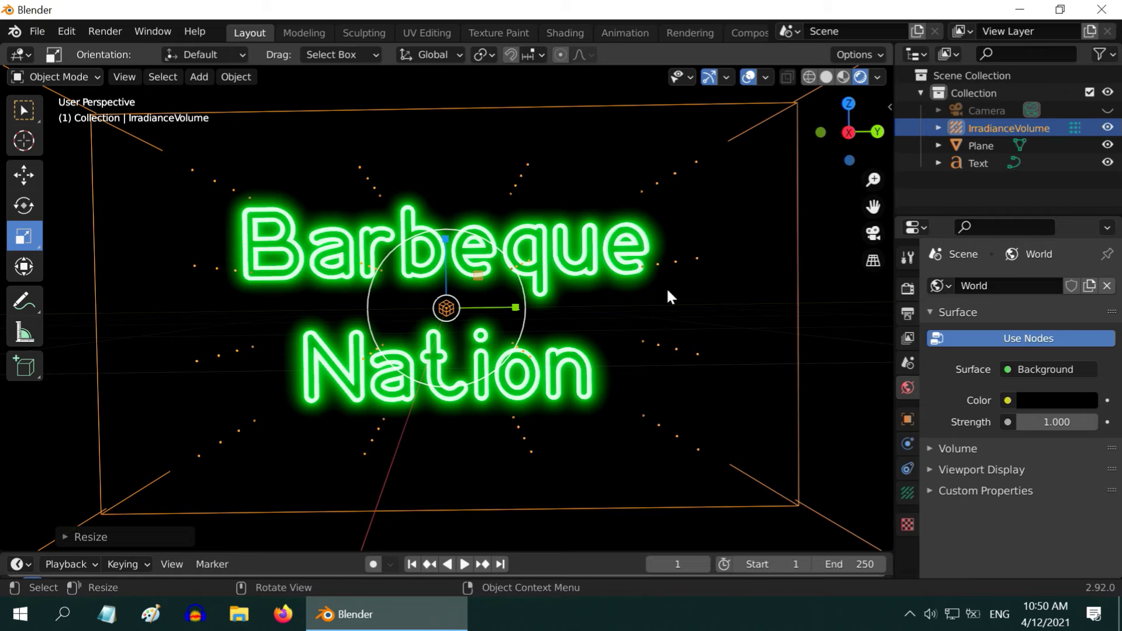
- Bake indirect lighting, enable Screen Space Reflections, and hide the Irradiance Volume
left_click(908, 287)
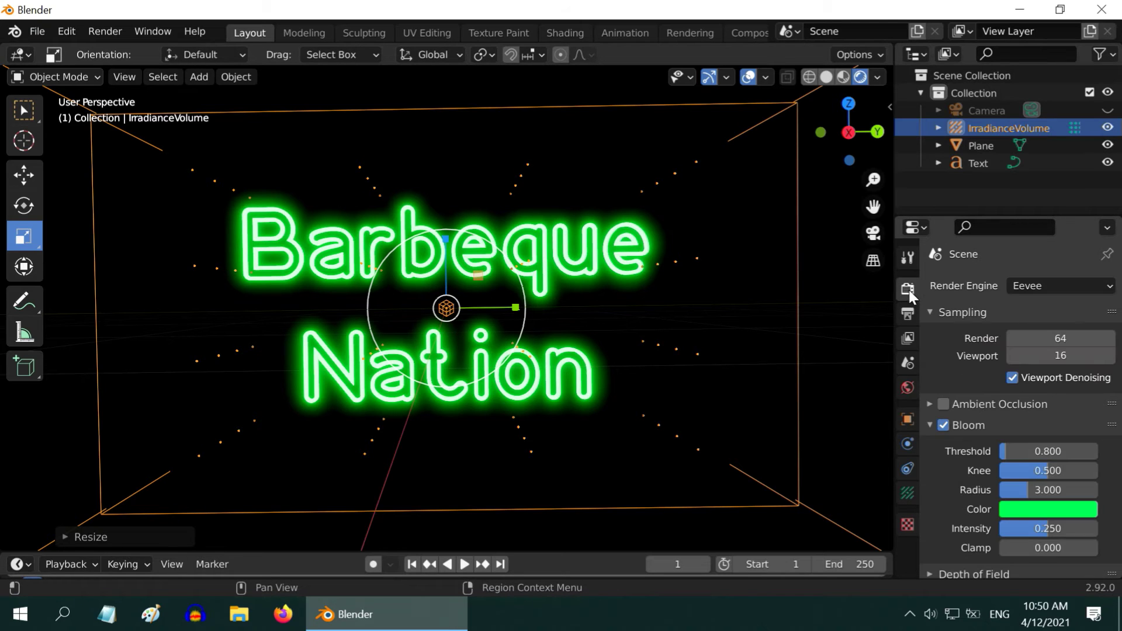
scroll(1014, 370, "down", 12)
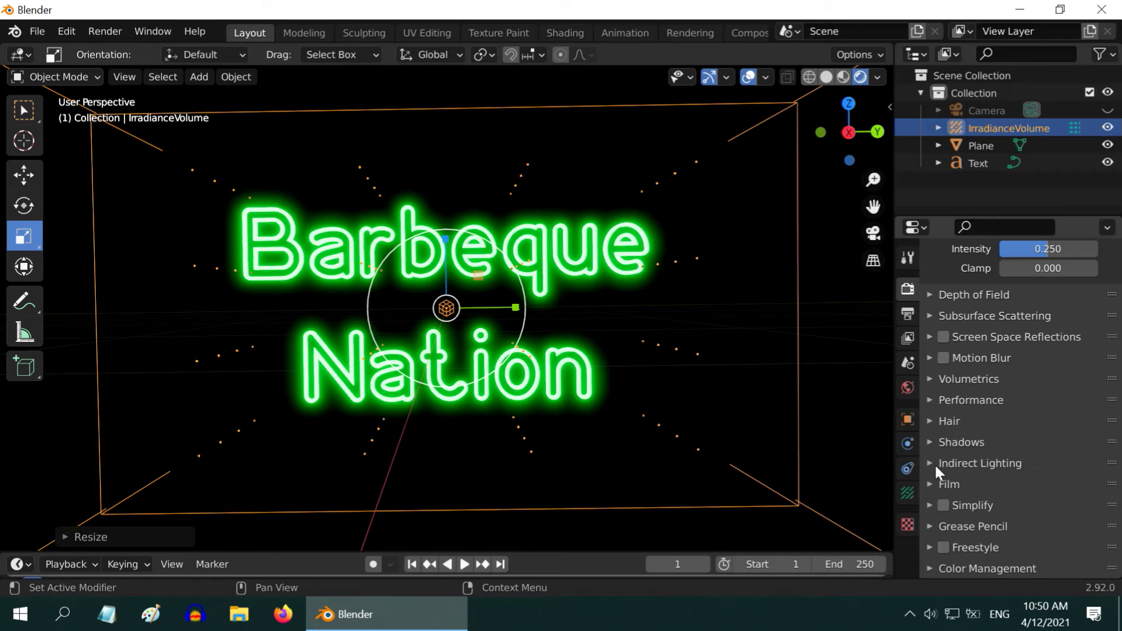
left_click(929, 463)
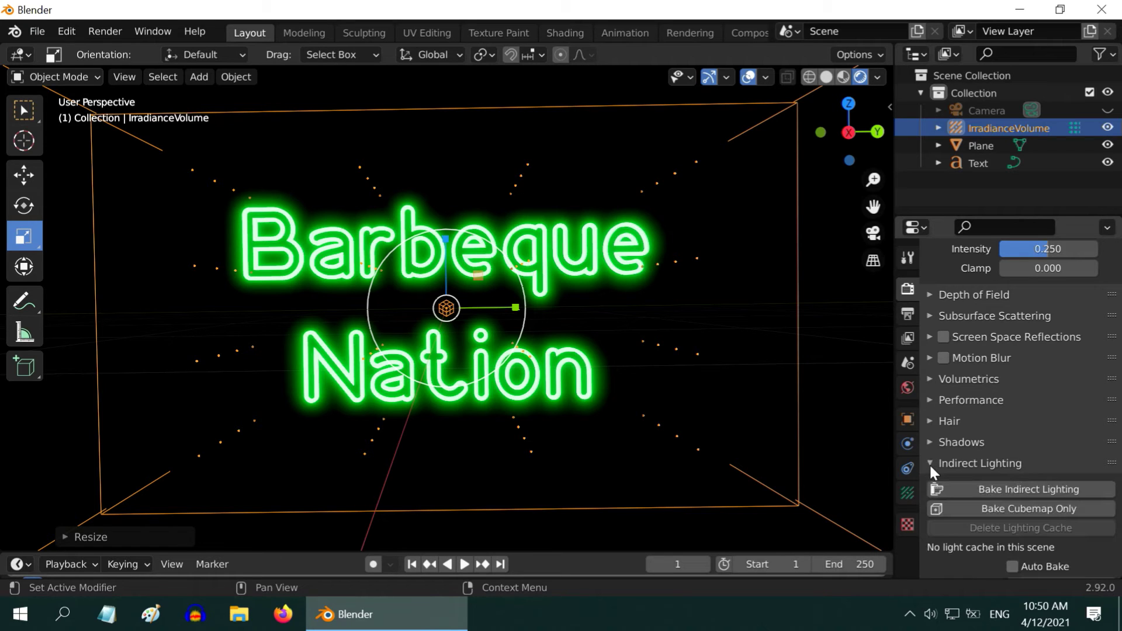
left_click(1022, 489)
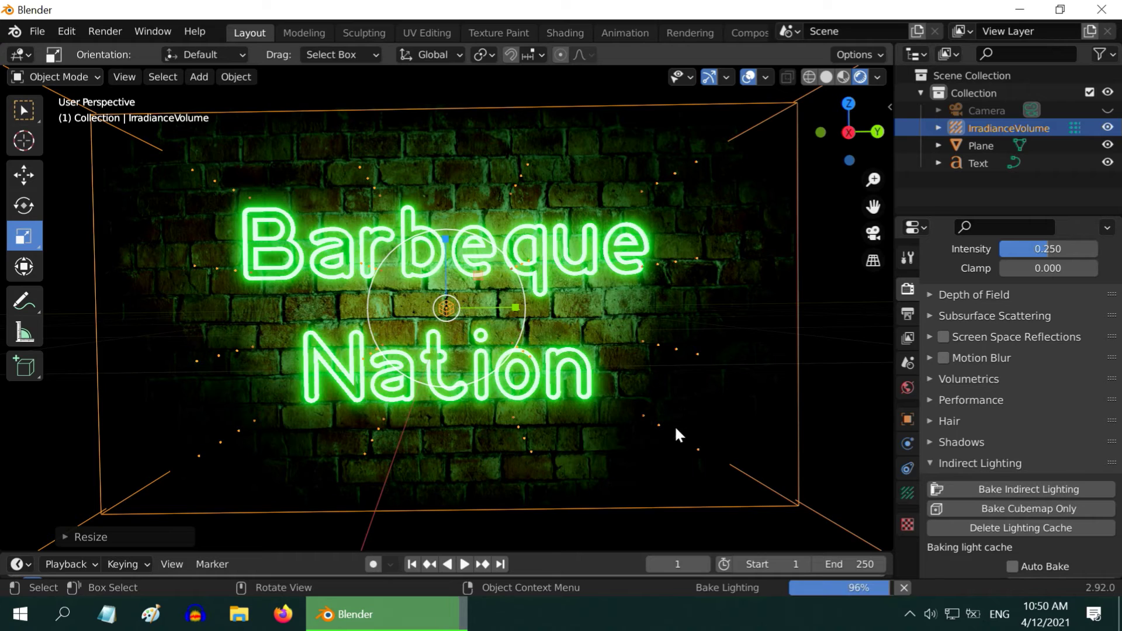
left_click(943, 337)
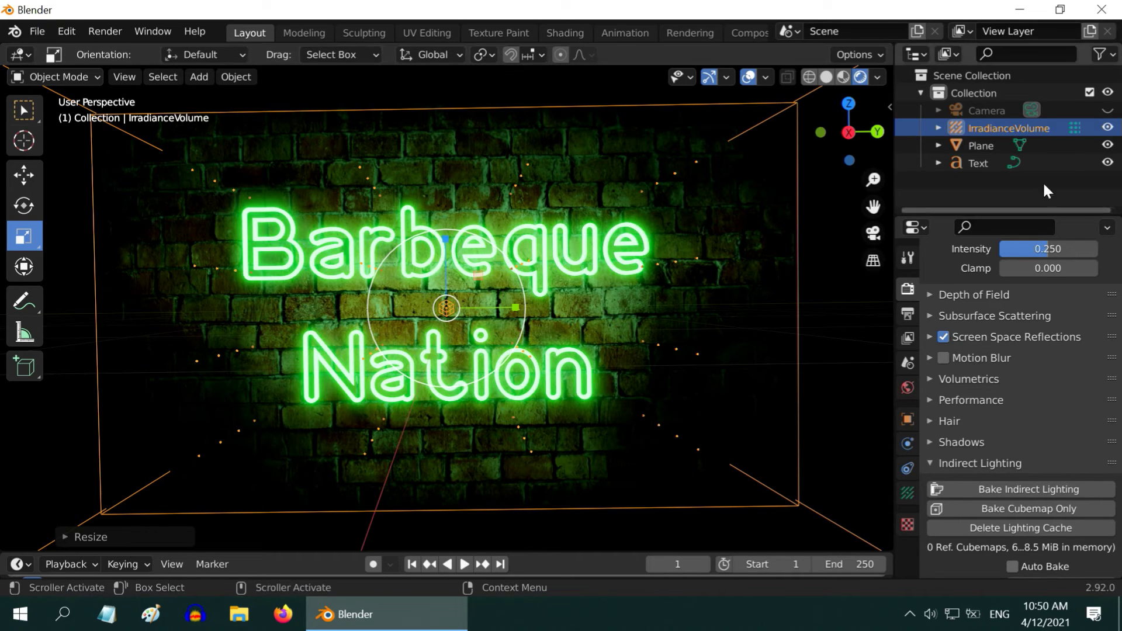
left_click(1108, 127)
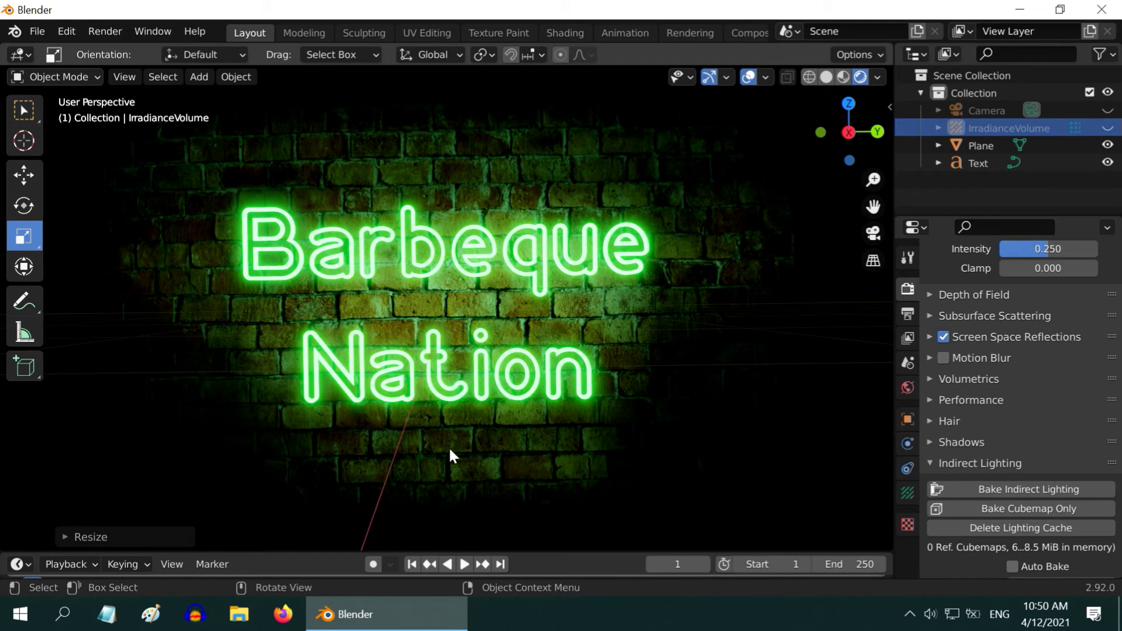
- Select the neon Text, try an emission Strength of 43.6, then set it back to 4
mouse_move(450, 455)
middle_mouse_down()
mouse_move(418, 443)
mouse_move(428, 423)
mouse_move(400, 419)
mouse_move(477, 433)
mouse_move(454, 452)
middle_mouse_up()
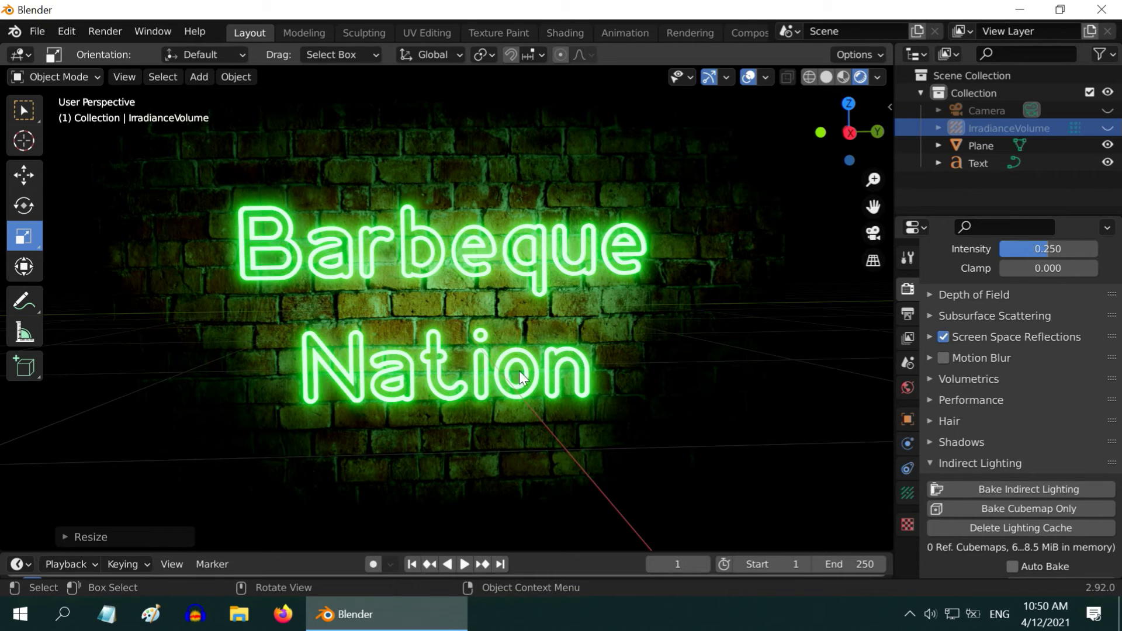
left_click(623, 261)
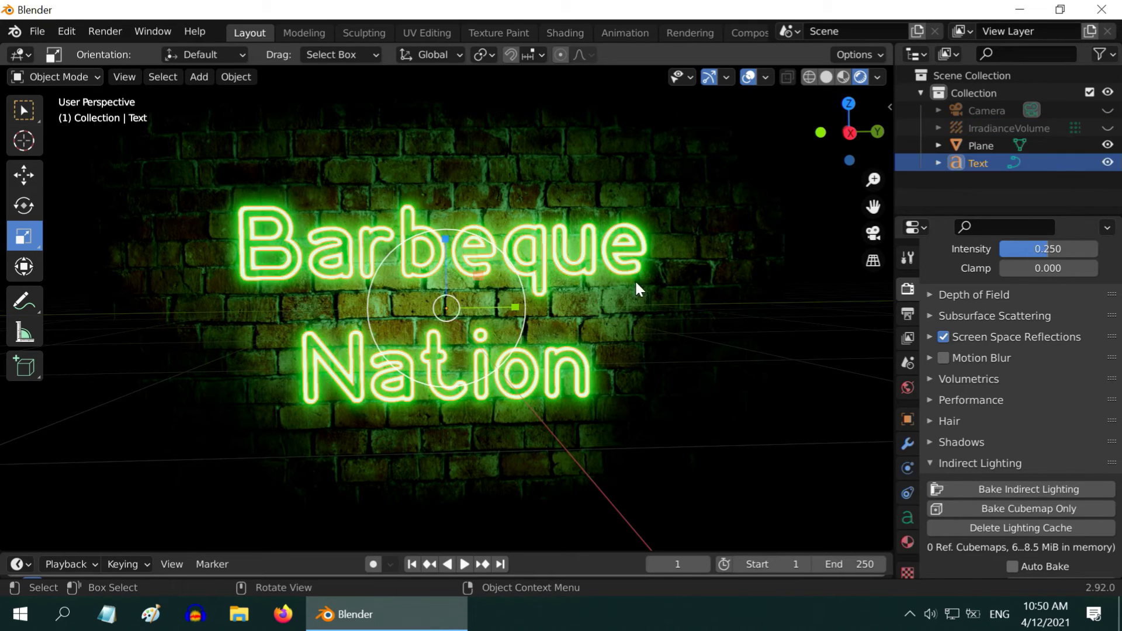
left_click(907, 541)
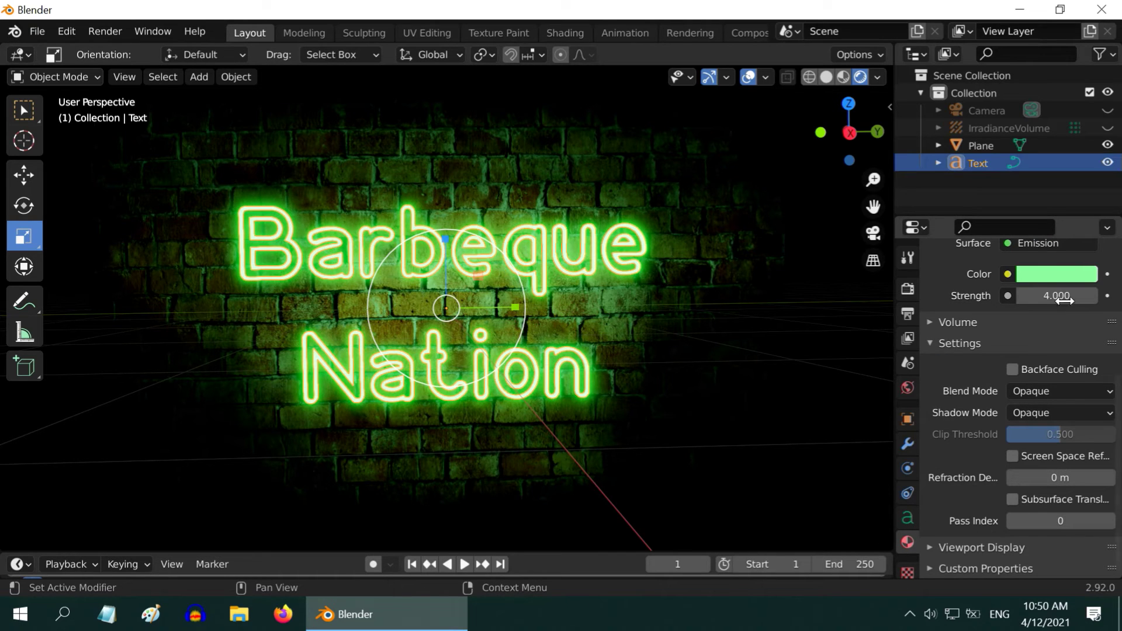
left_click_drag(1064, 299, 1118, 300)
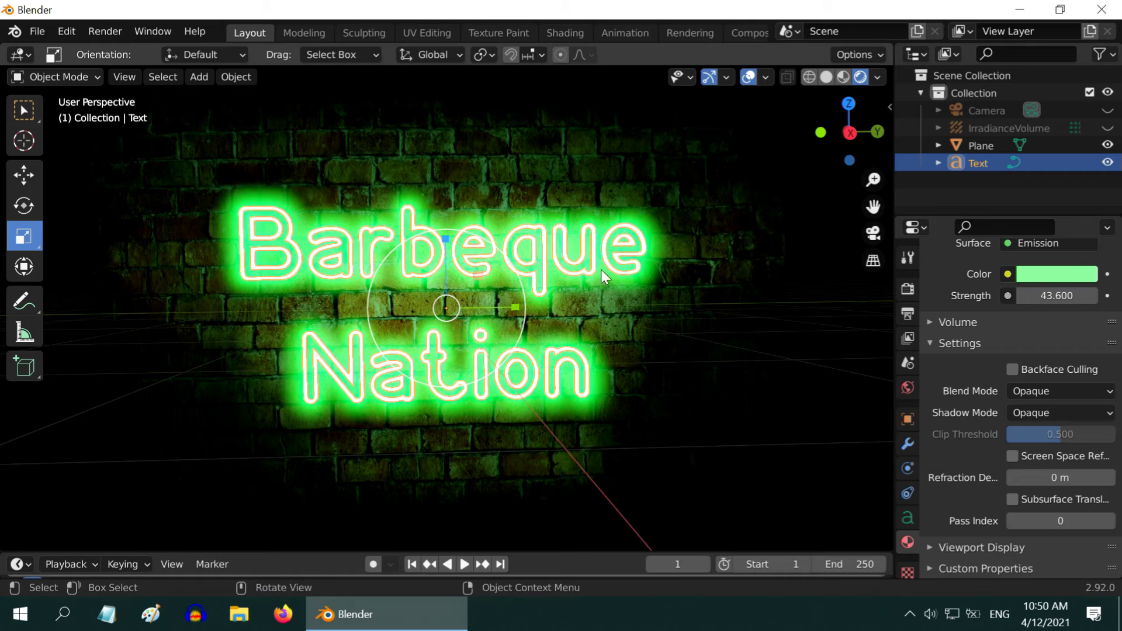
left_click(37, 112)
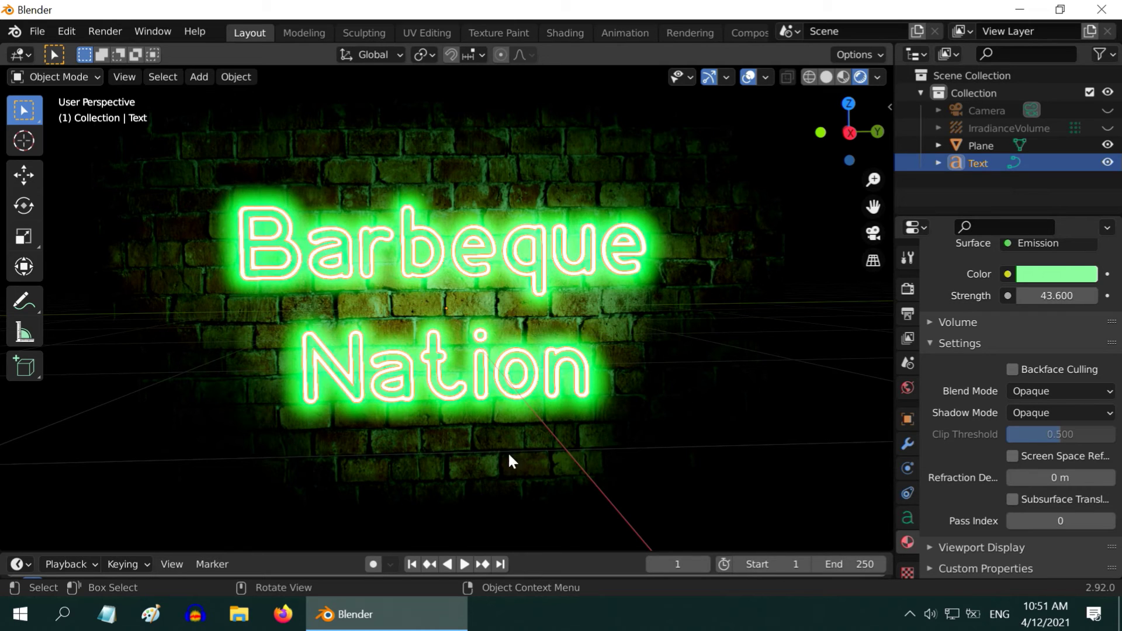
left_click(1064, 295)
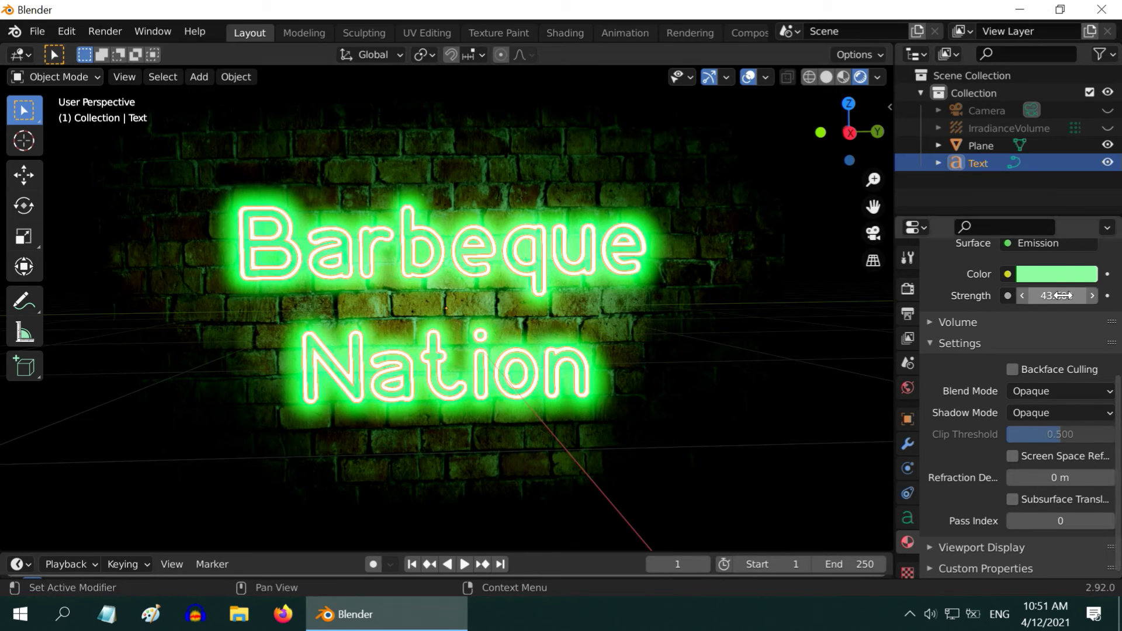
type("4")
key("Return")
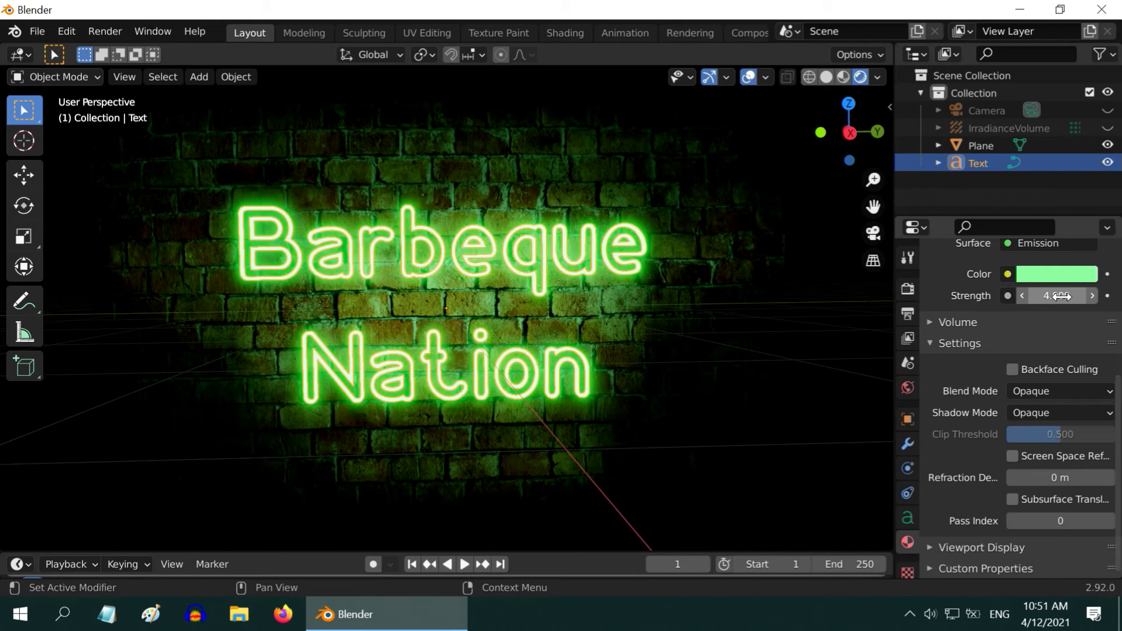
- Add a 10 W Point light and colour it green with hue 0.350
left_click(654, 356)
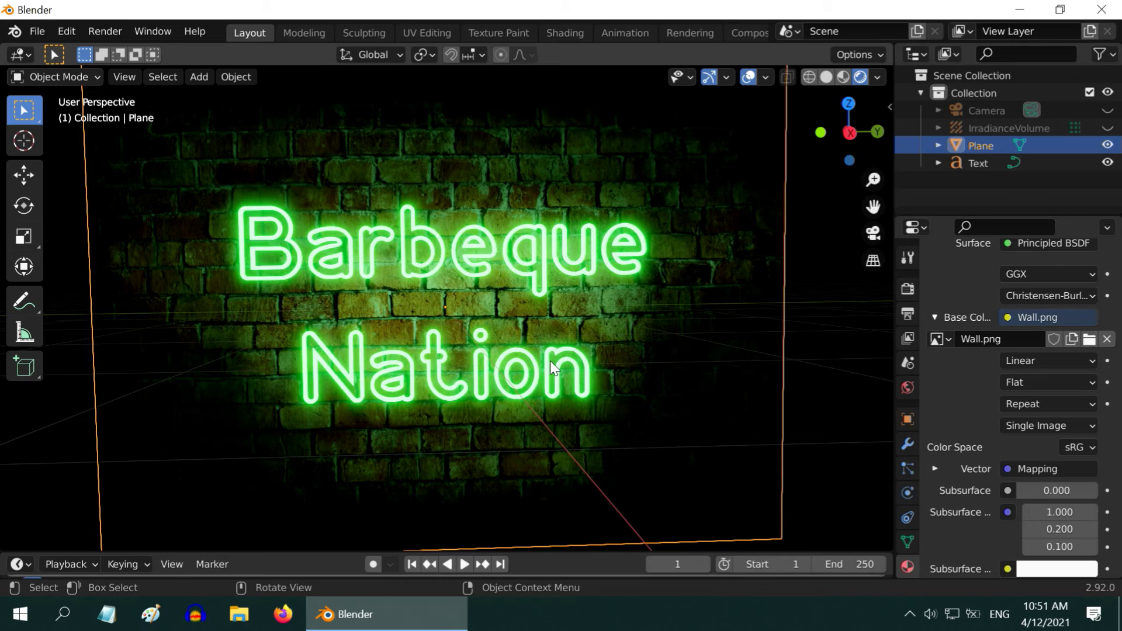
left_click(199, 77)
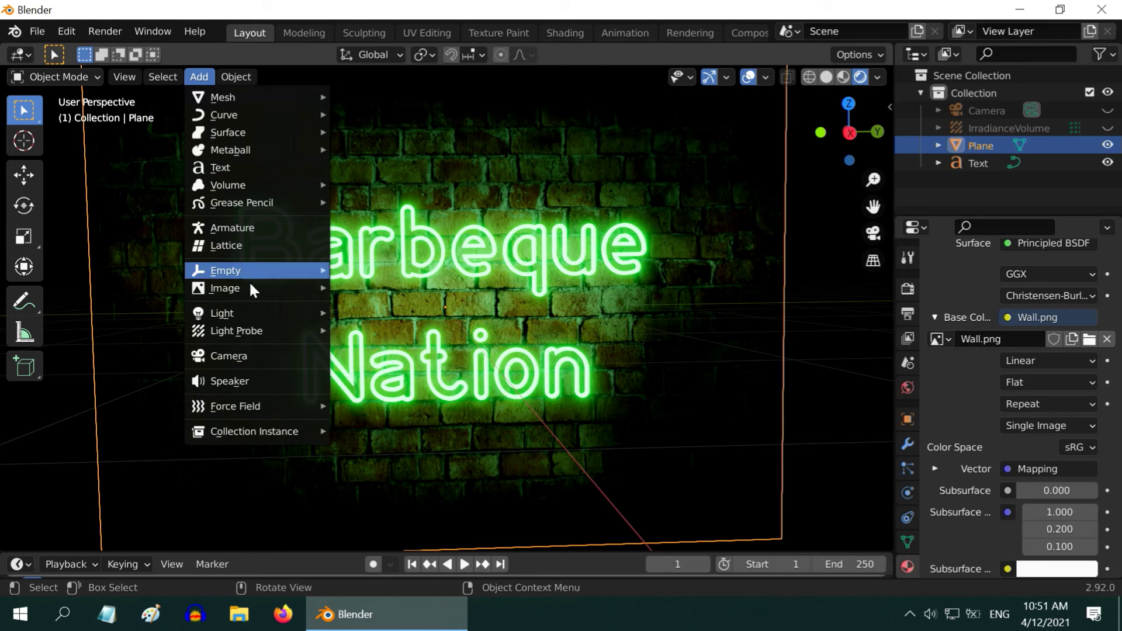
mouse_move(255, 316)
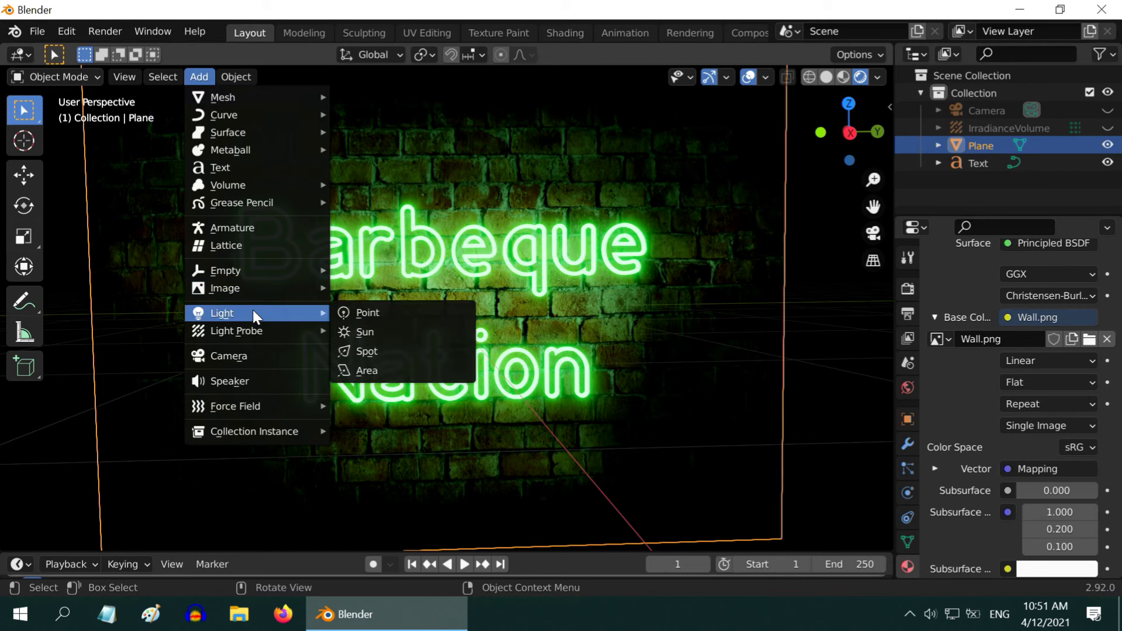
left_click(377, 316)
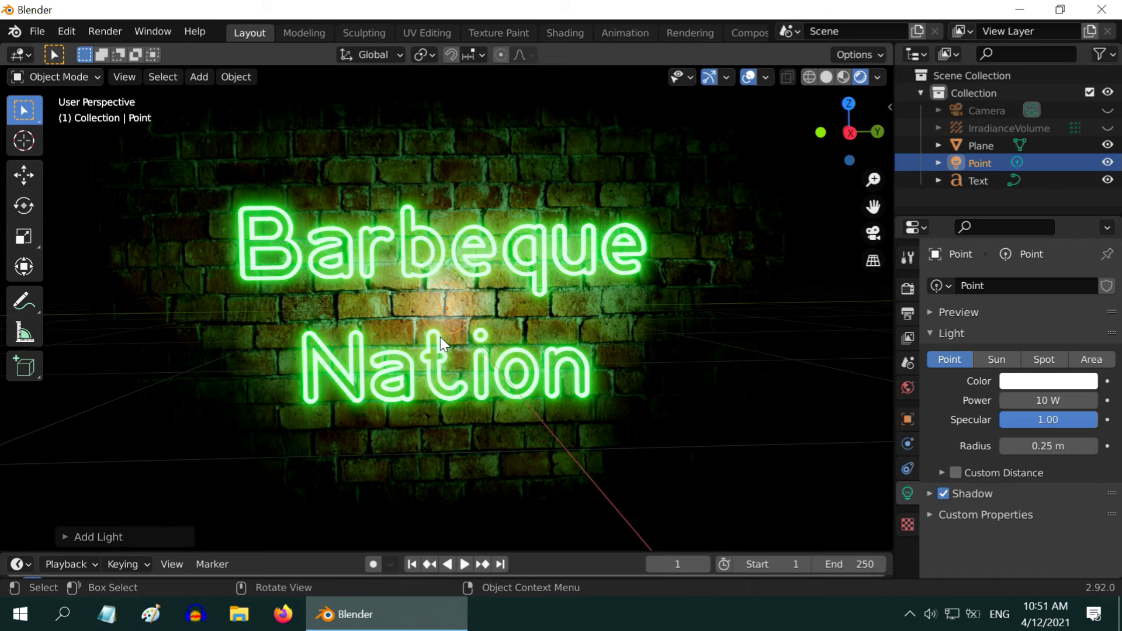
left_click(1048, 381)
left_click_drag(970, 173, 966, 158)
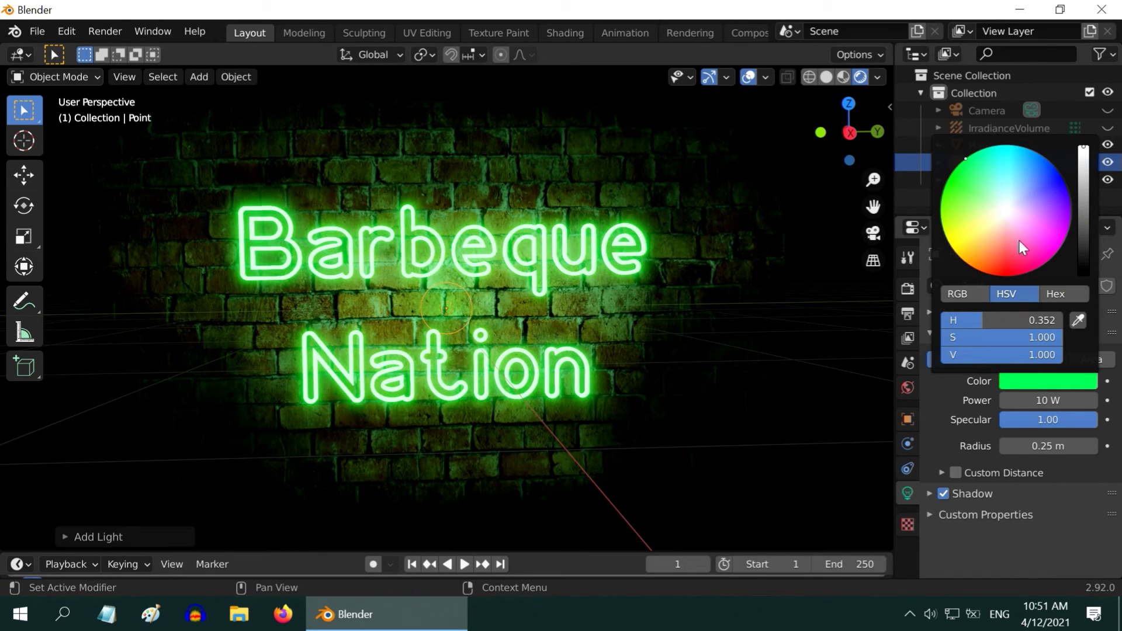
left_click(1050, 319)
type(".35")
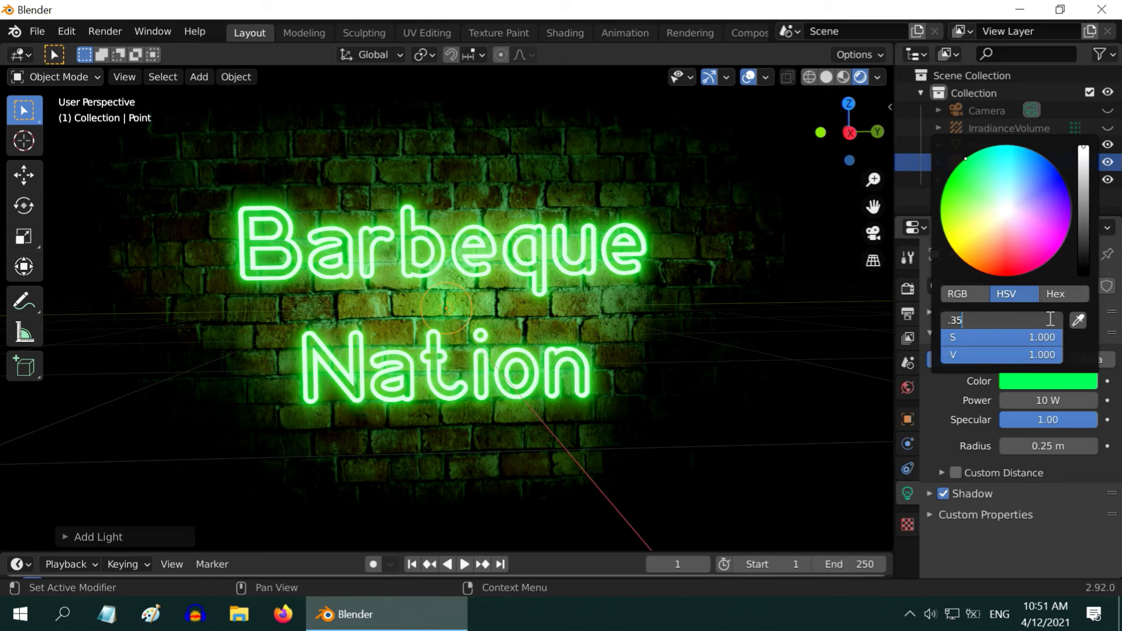
key("Return")
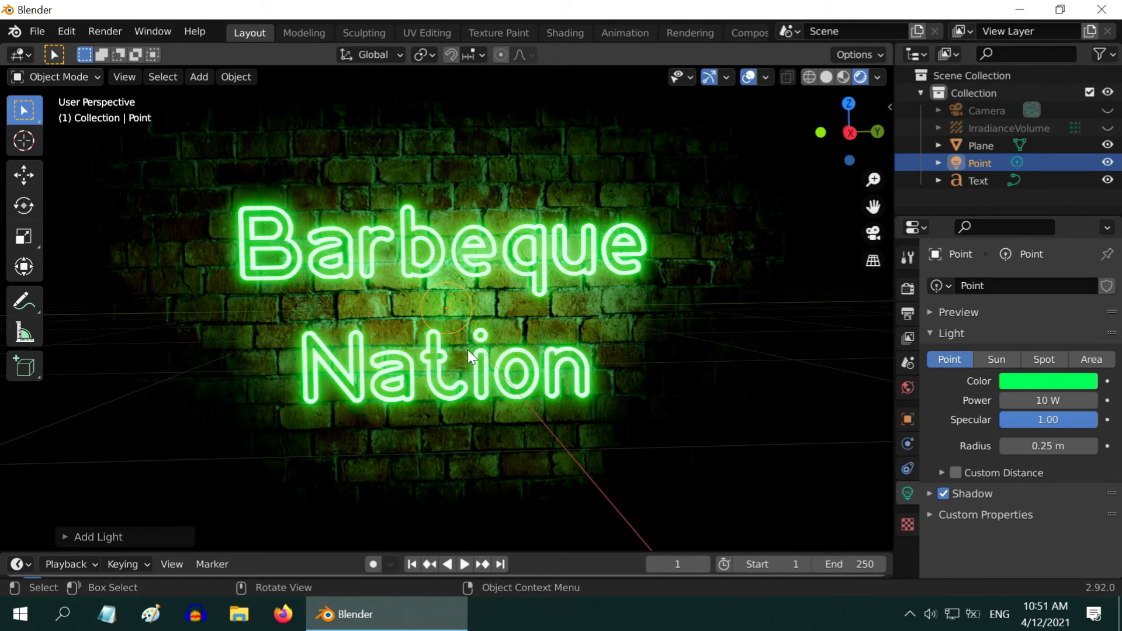
- Make a linked duplicate of the Point light and slide it right along X
key("shift+d")
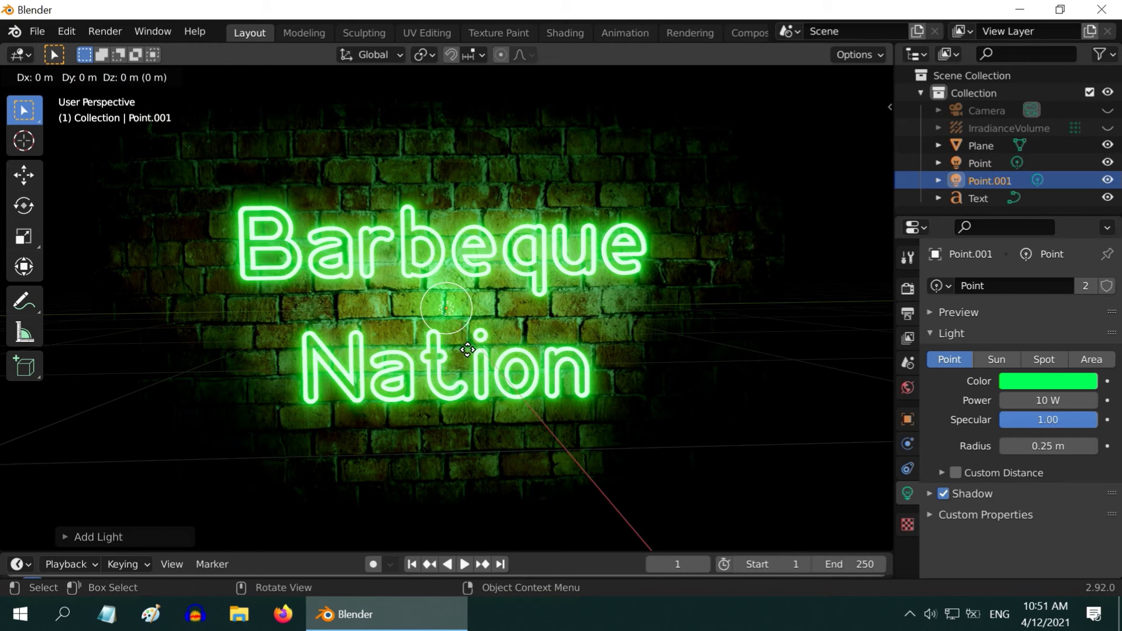
right_click(467, 349)
key("shift+space")
key("g")
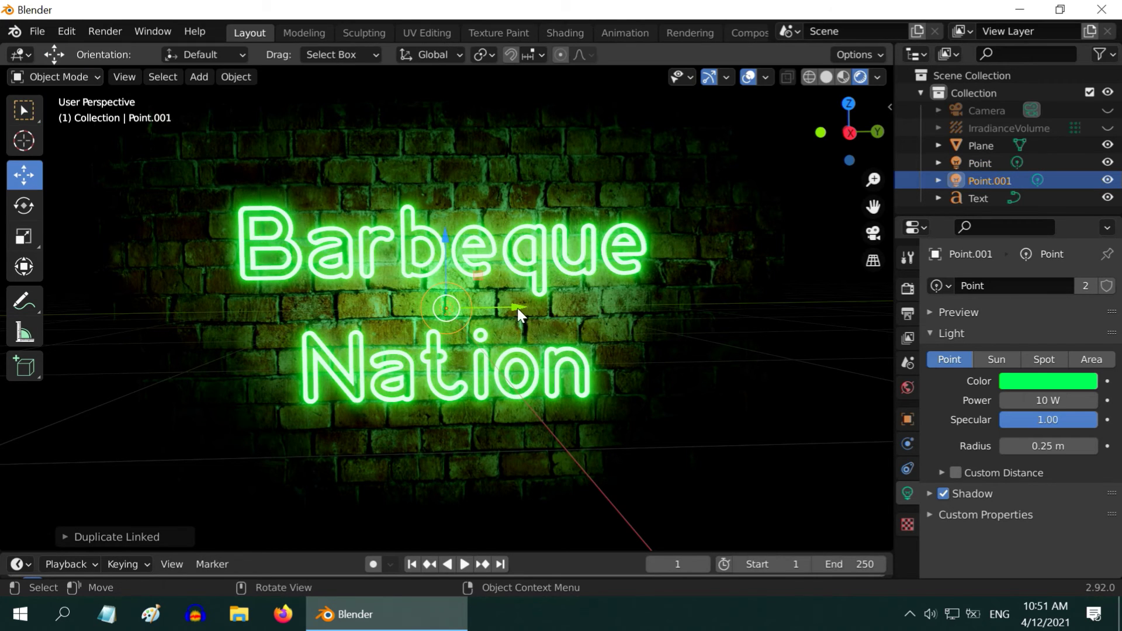
left_click_drag(517, 308, 355, 312)
- Create further linked copies to fill the row of five lights, ending with Point.001 selected
key("shift+d")
right_click(621, 308)
left_click(568, 299)
key("alt+d")
right_click(571, 300)
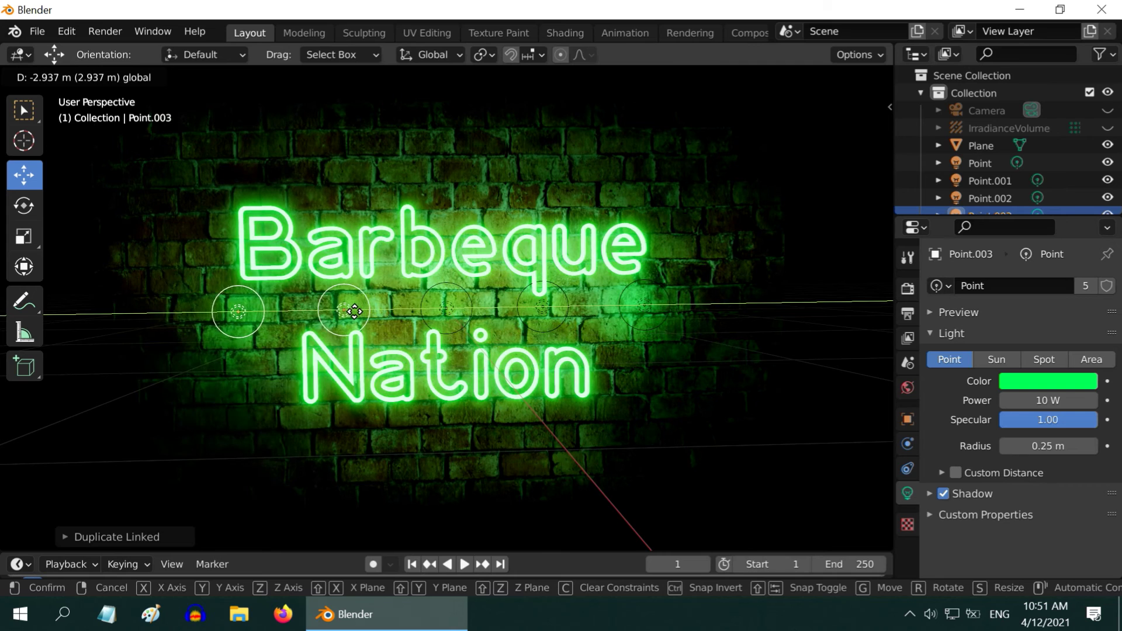
left_click(355, 312)
left_click(471, 303, "shift")
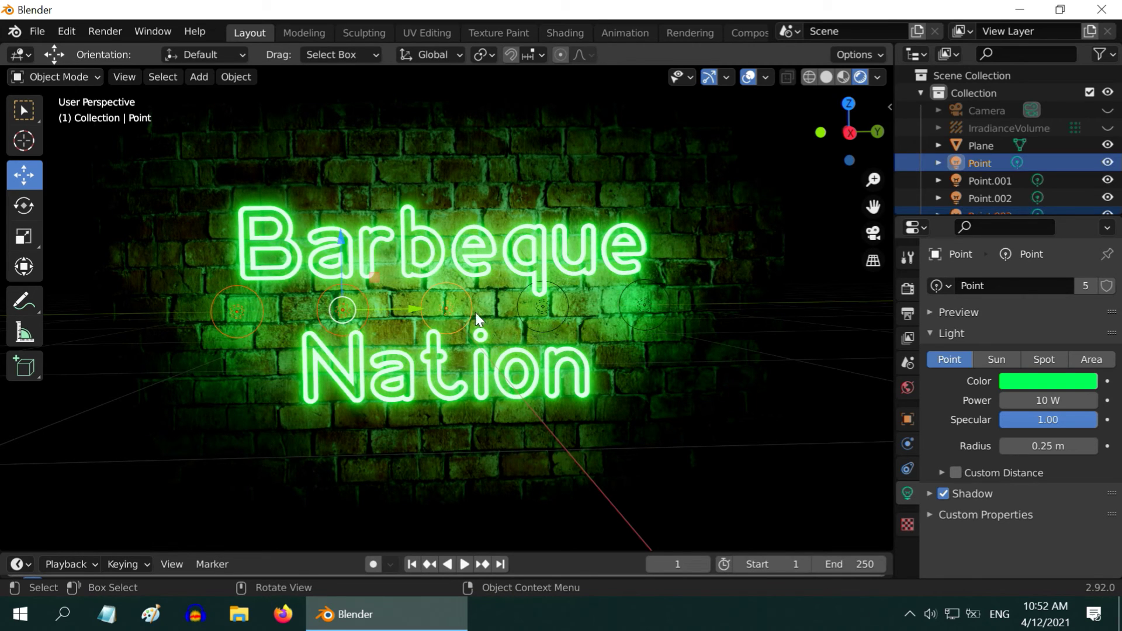
left_click(558, 316)
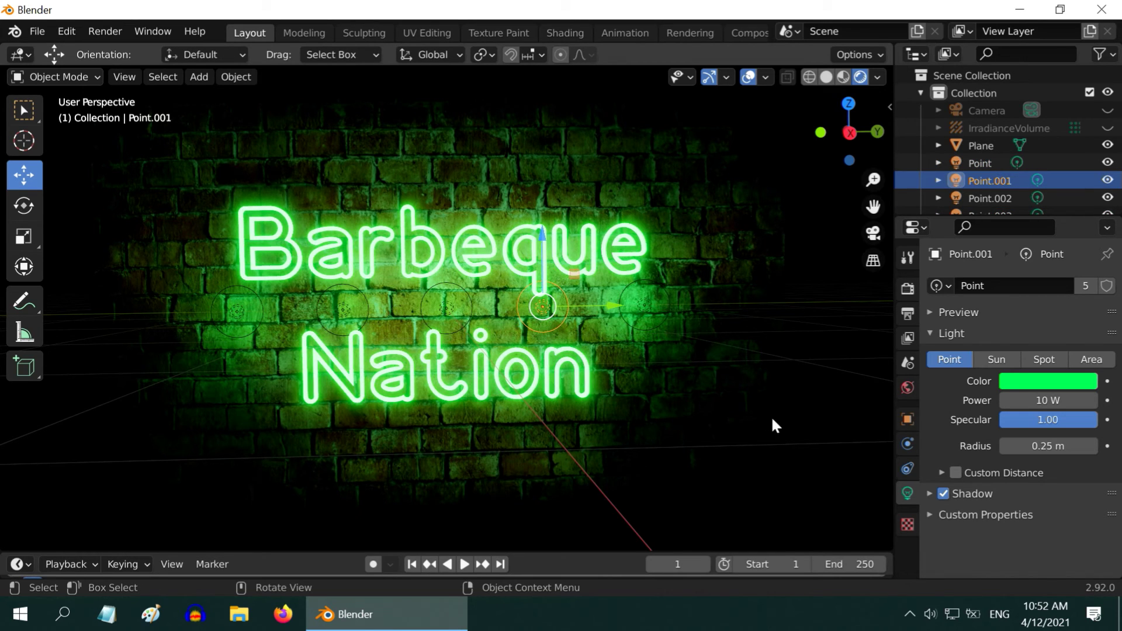
- Try orange and magenta on the linked lights, then return to full-saturation green at hue 0.35
left_click(1031, 386)
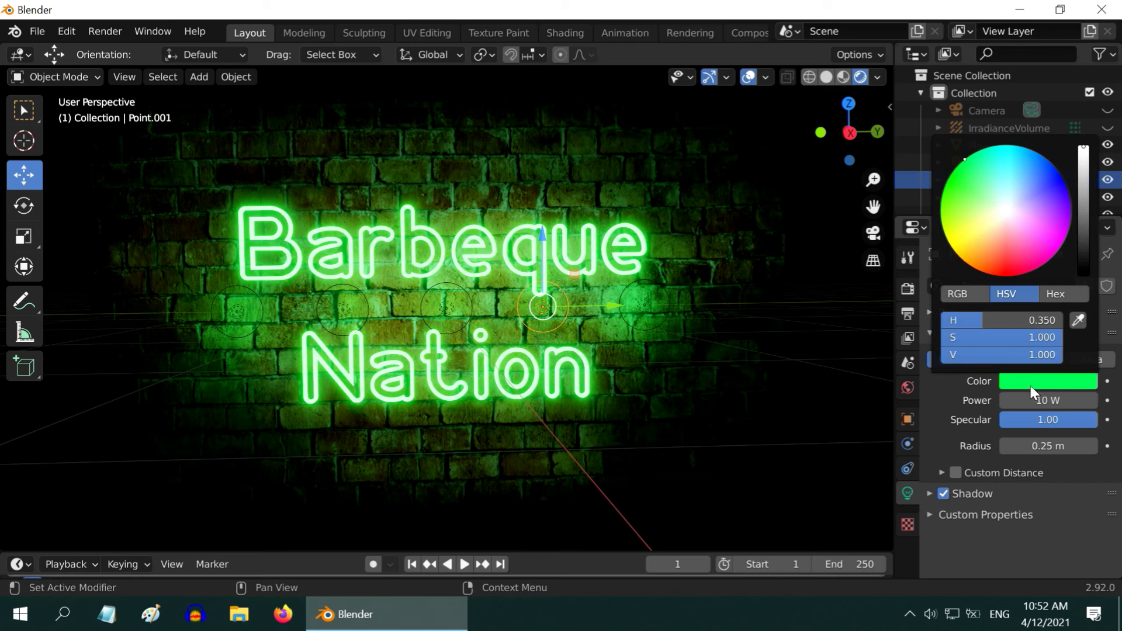
left_click(987, 253)
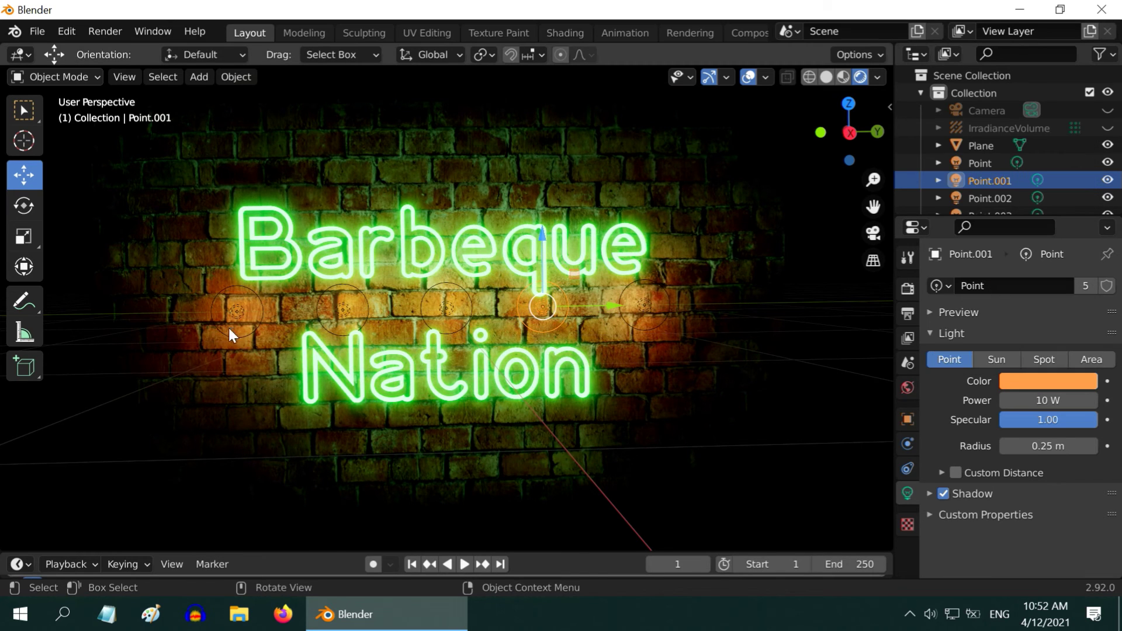
left_click(1015, 381)
left_click(1056, 240)
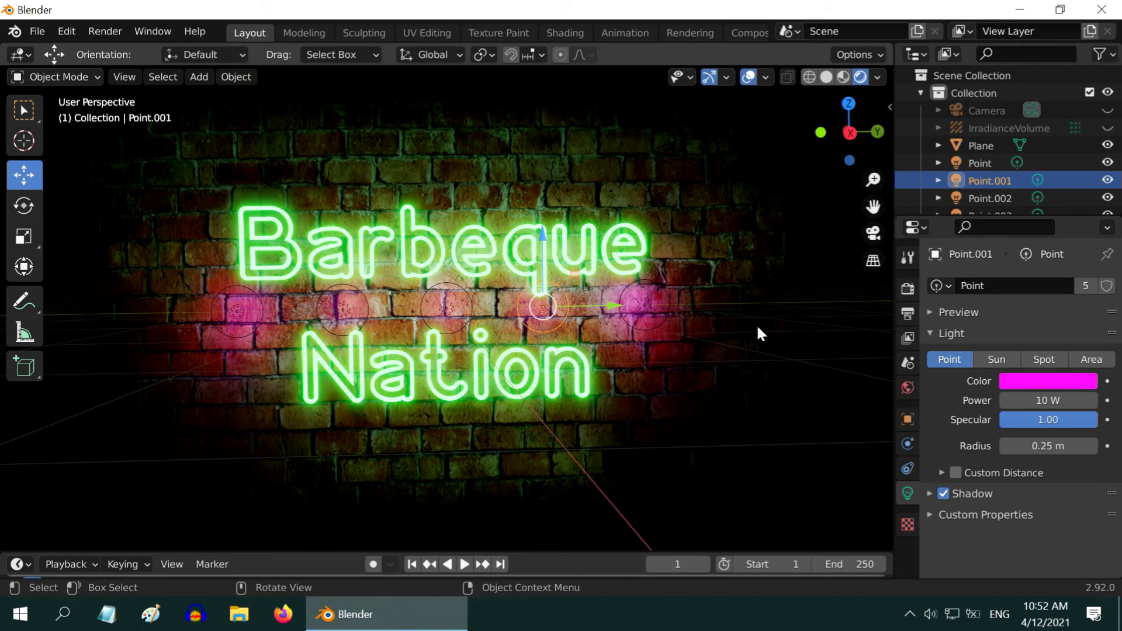
left_click(1040, 380)
left_click(968, 170)
left_click_drag(968, 170, 965, 159)
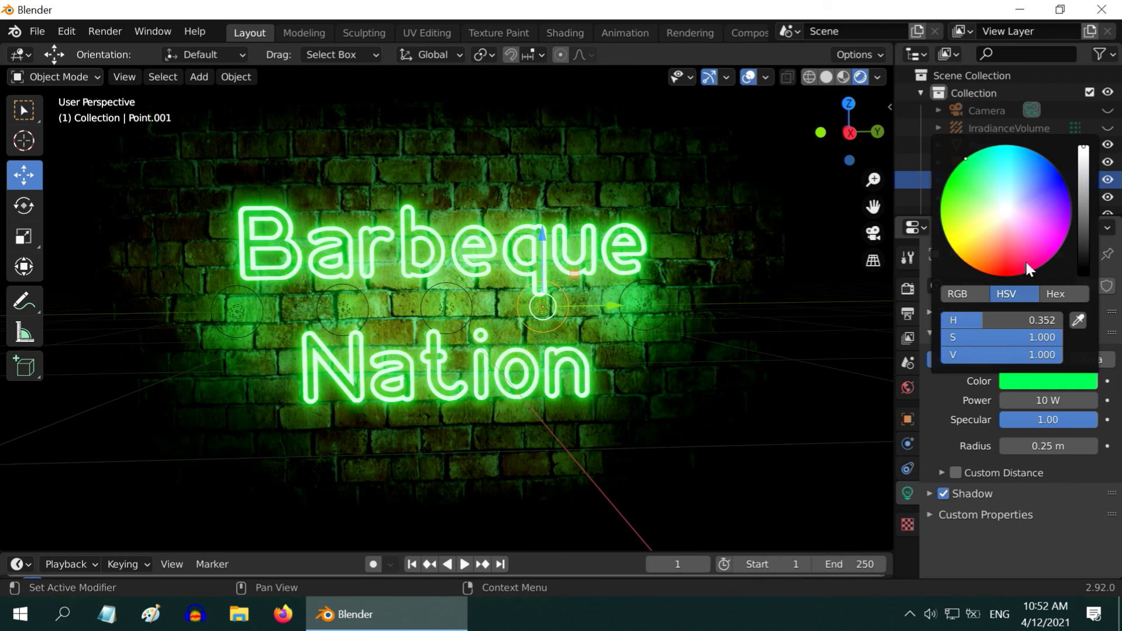
left_click(1042, 320)
type(".35")
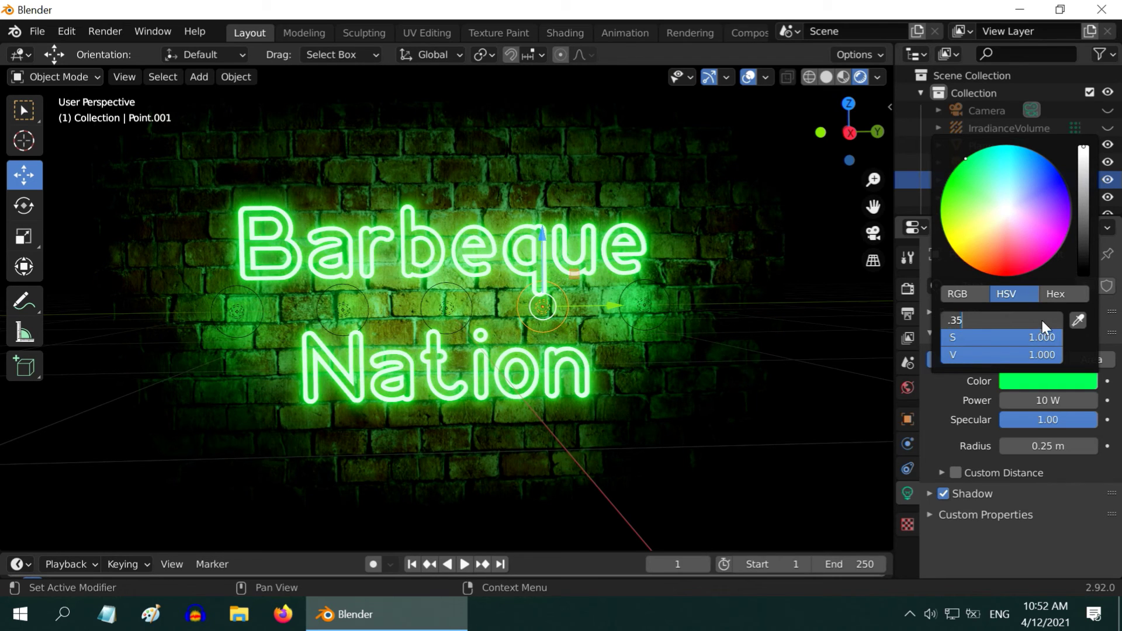
key("Return")
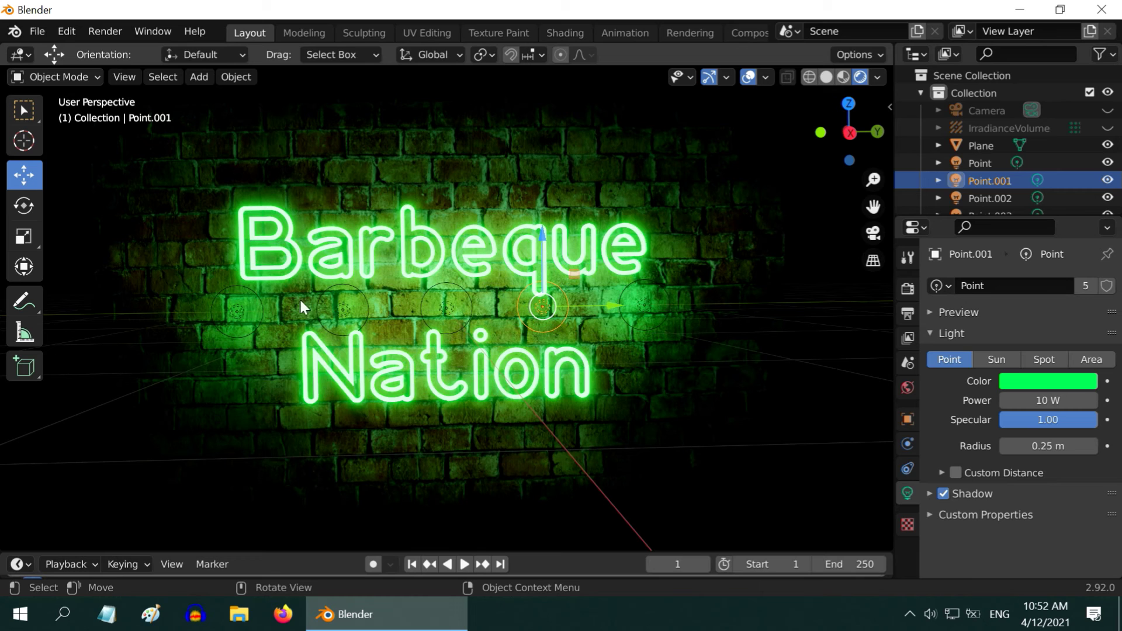
- Select the five green lights and raise them on Z behind Barbeque
left_click(256, 324)
left_click(366, 306, "shift")
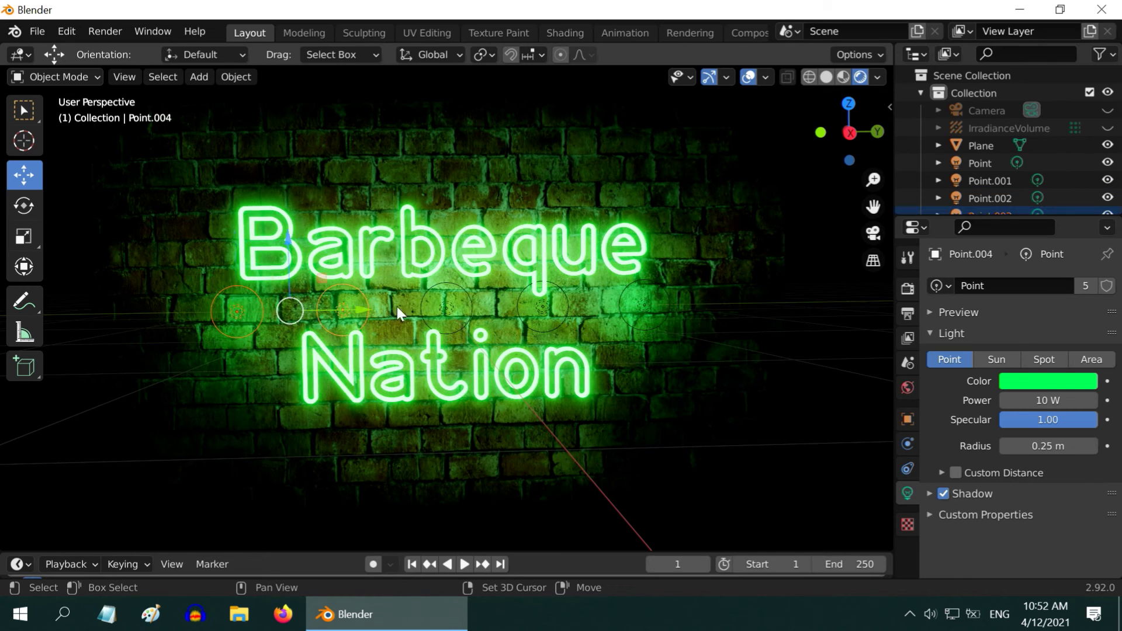
left_click(466, 304, "shift")
left_click(468, 301, "shift")
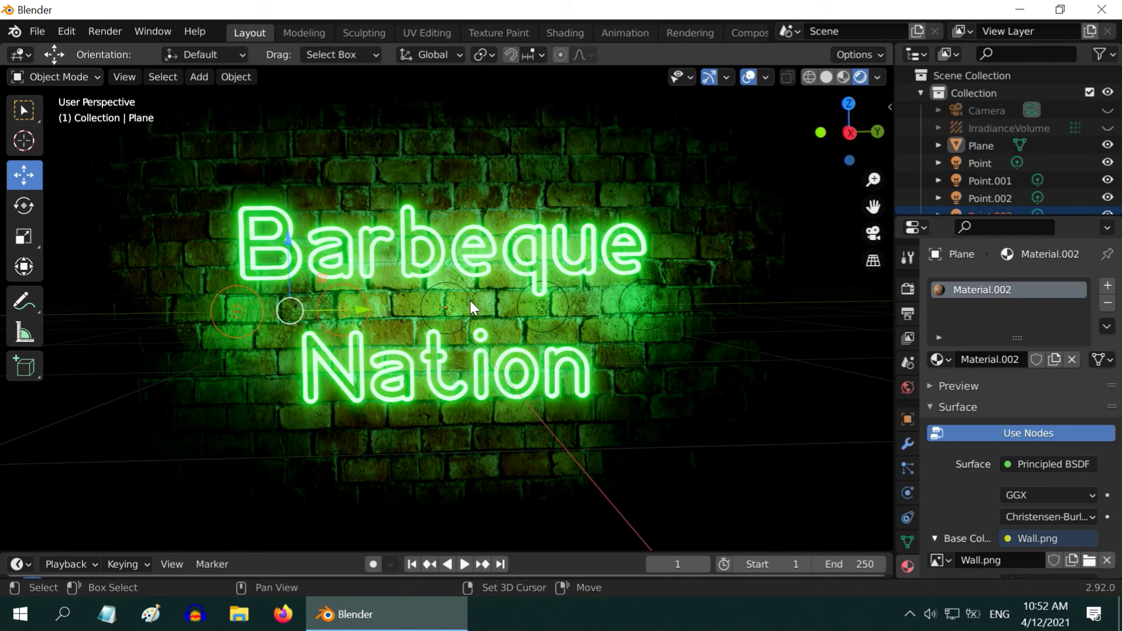
left_click(445, 306, "shift")
left_click(543, 305, "shift")
left_click(670, 303, "shift")
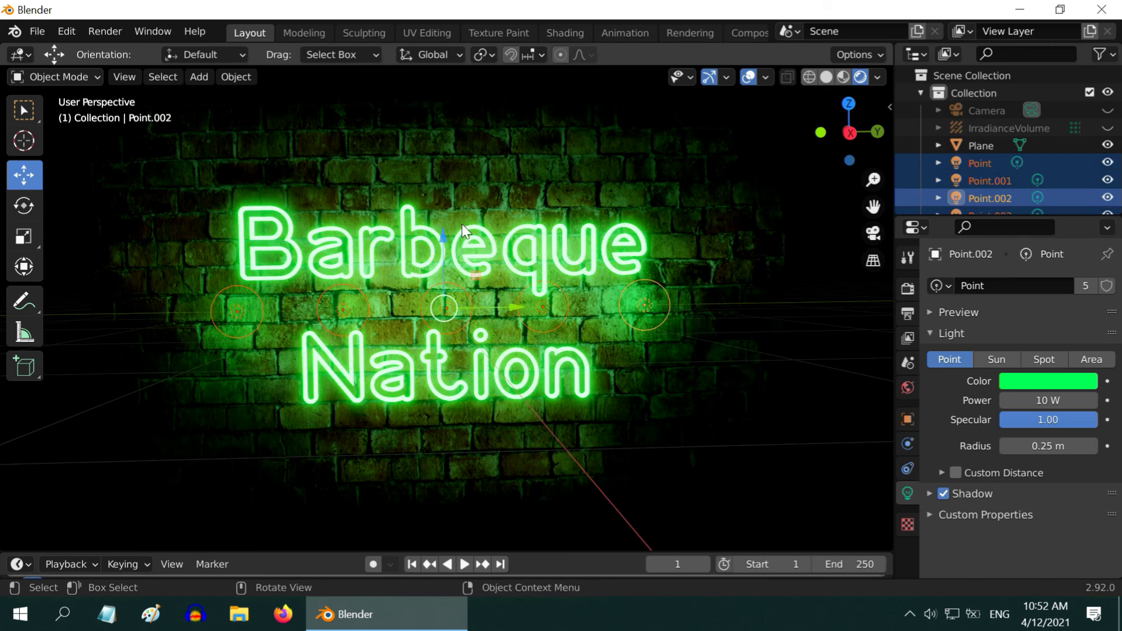
left_click_drag(444, 237, 439, 170)
- Place linked copies down along the Nation row and delete the extra light right of Nation
key("alt+d")
right_click(440, 170)
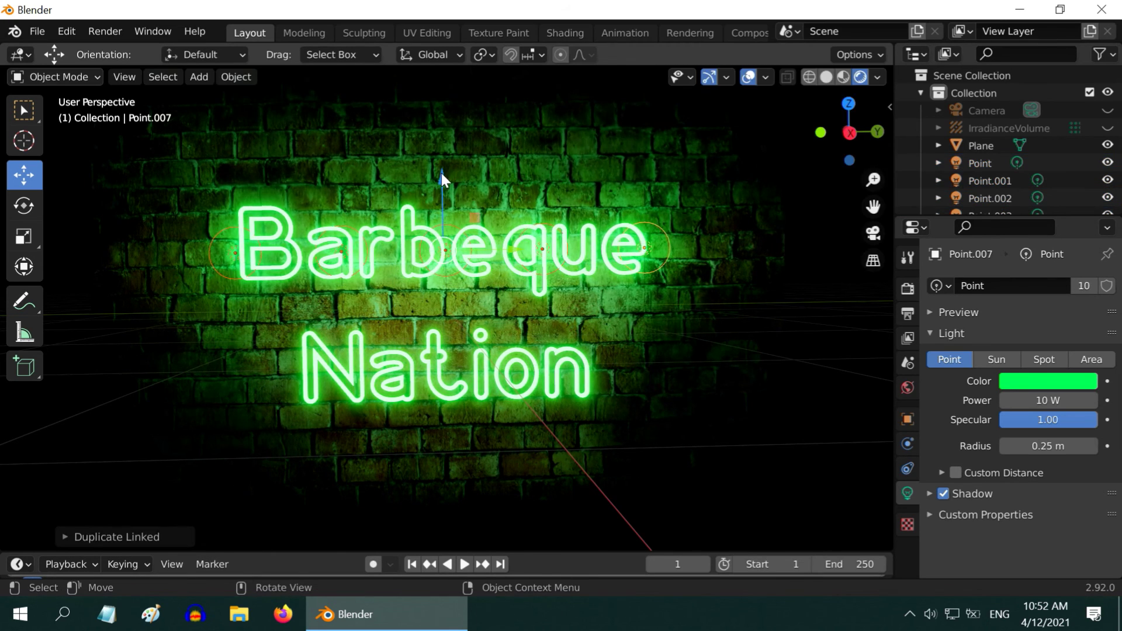
key("g")
key("z")
left_click(443, 304)
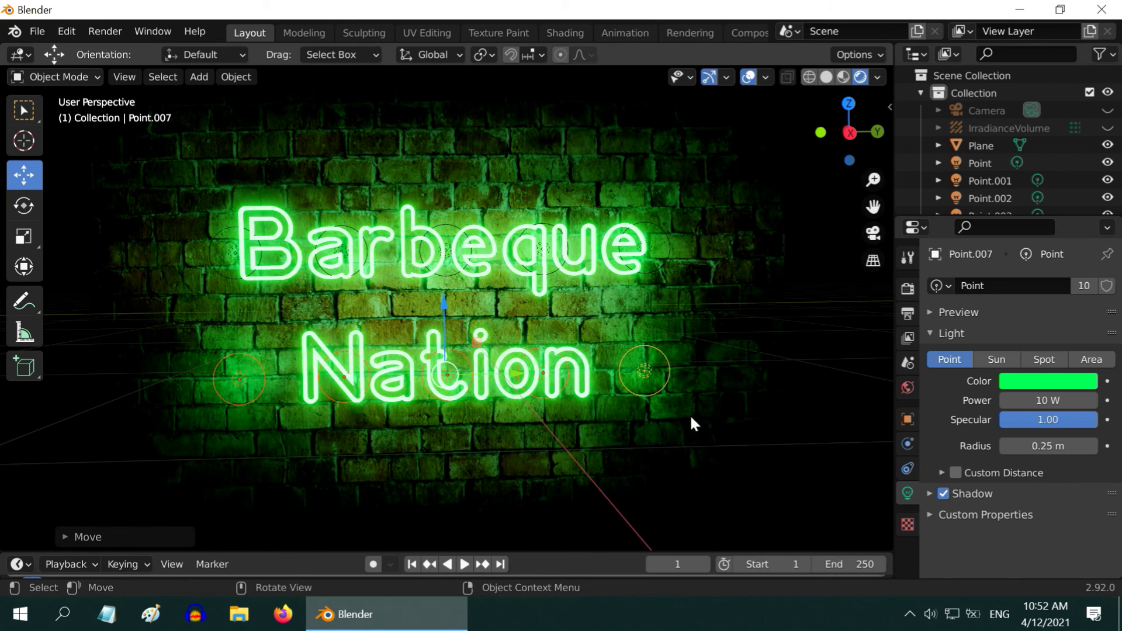
left_click(667, 385)
left_click(669, 388)
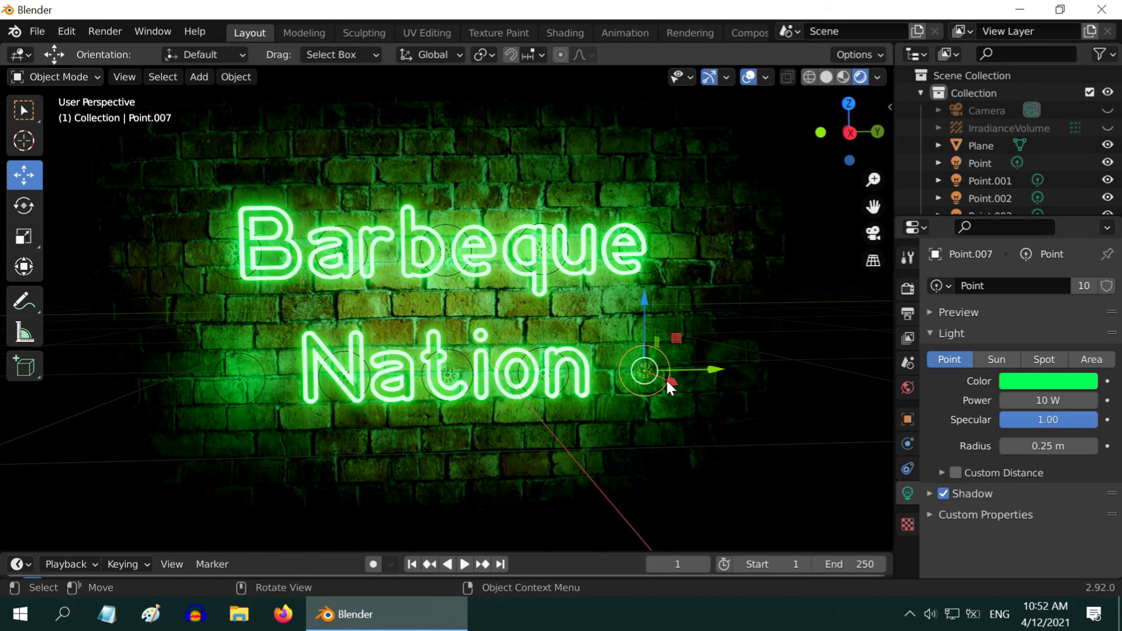
key("x")
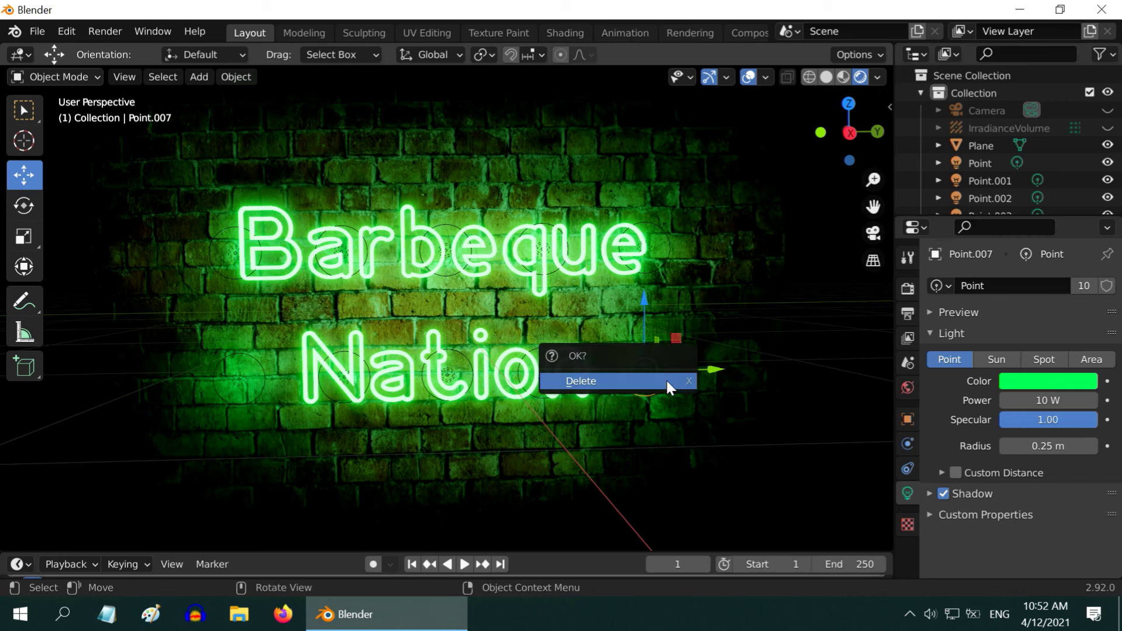
left_click(666, 386)
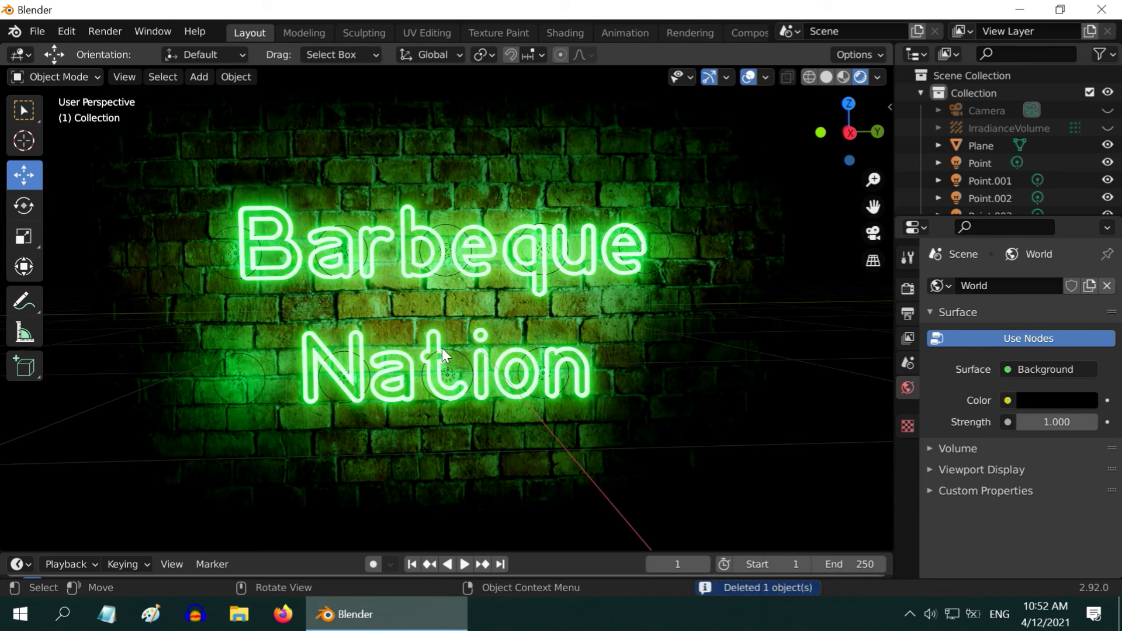
- Reposition four Nation-row lights, then hide viewport overlays to preview the clean sign
left_click(257, 359)
left_click(340, 352, "shift")
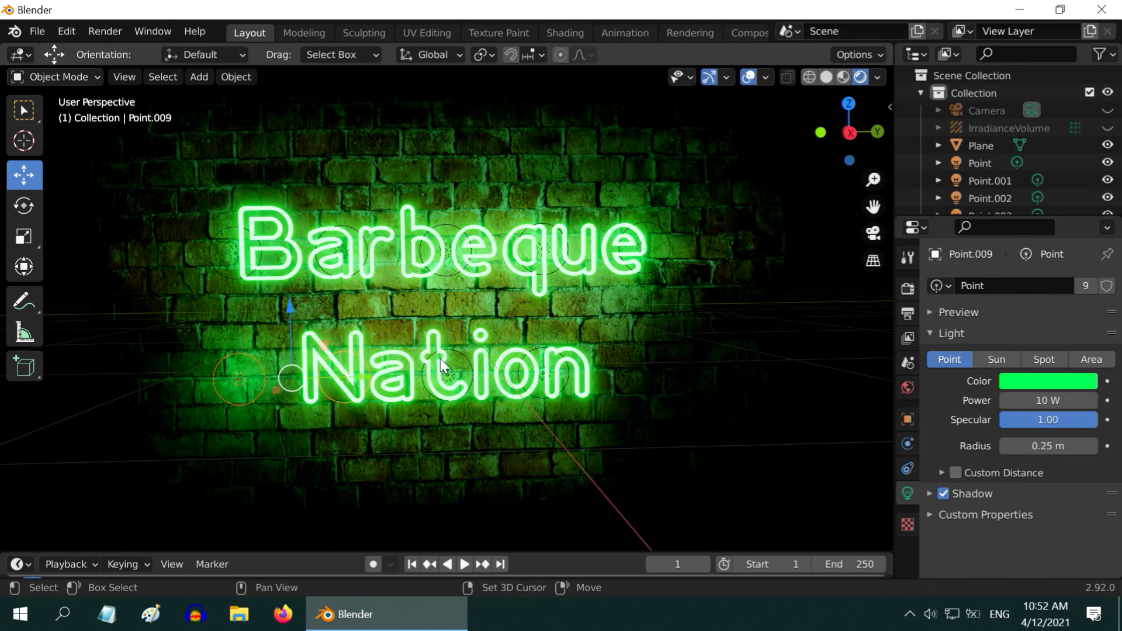
left_click(447, 358, "shift")
left_click(533, 348, "shift")
key("g")
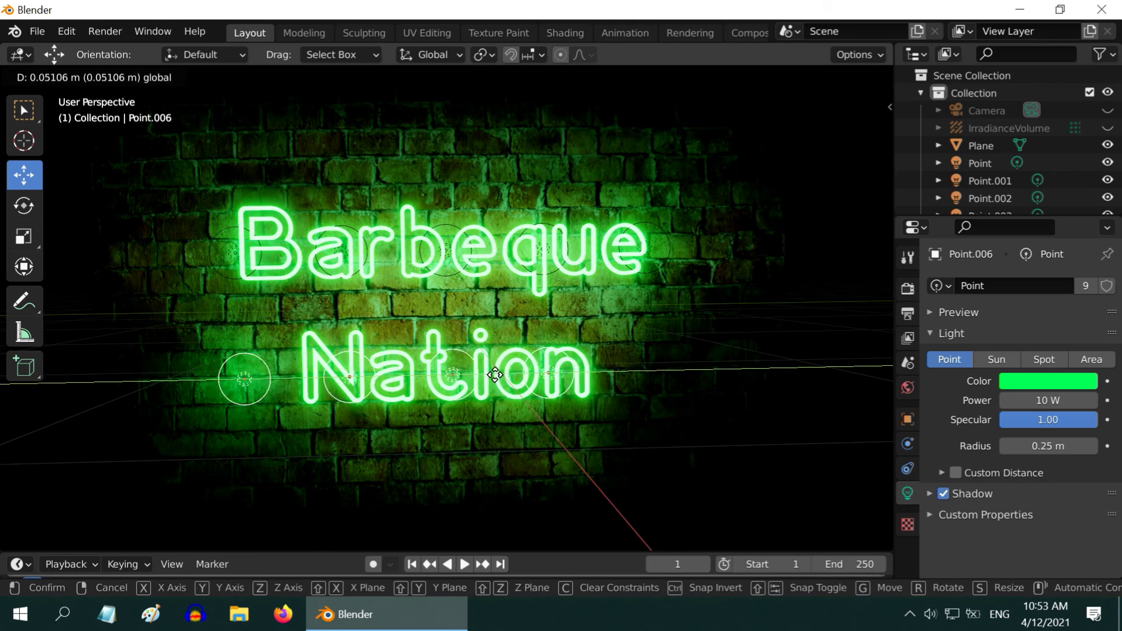
left_click(530, 378)
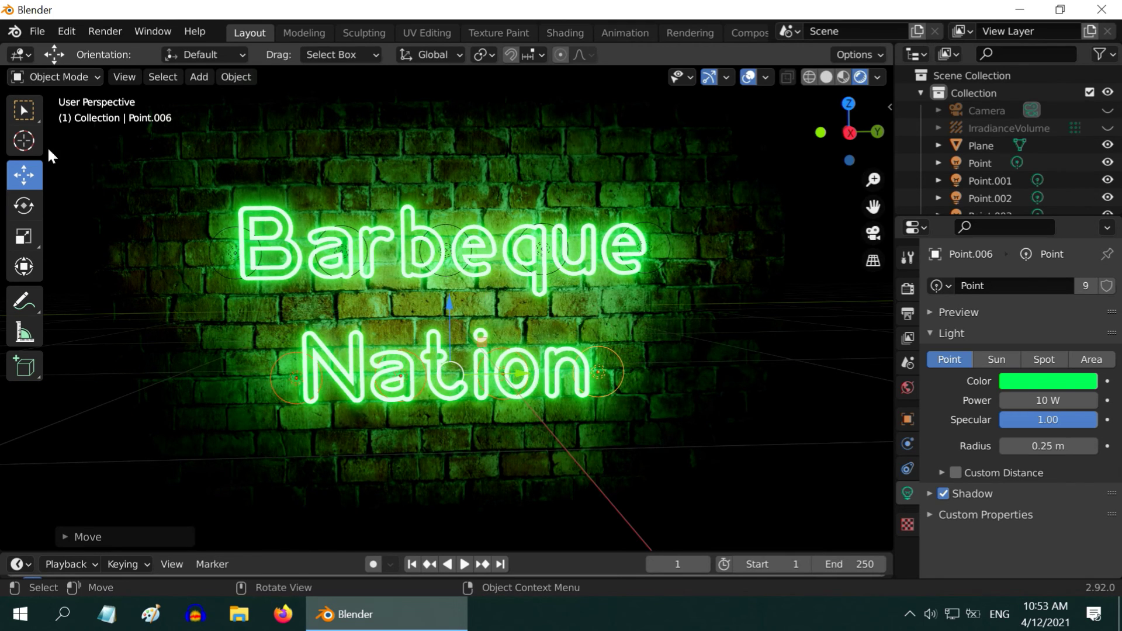
left_click(22, 111)
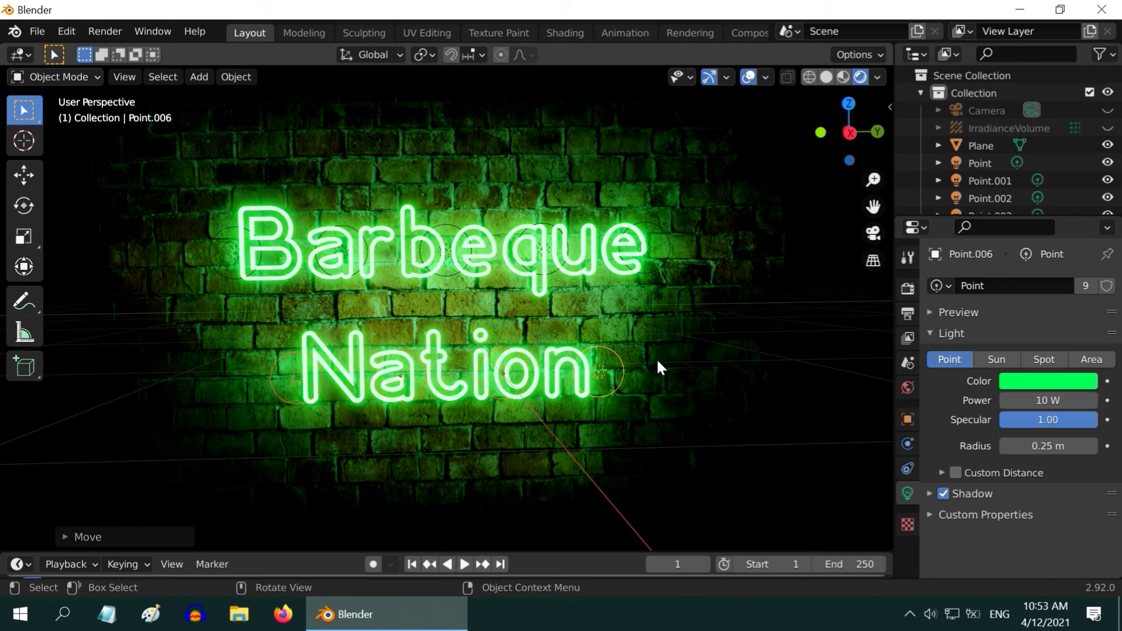
left_click(749, 77)
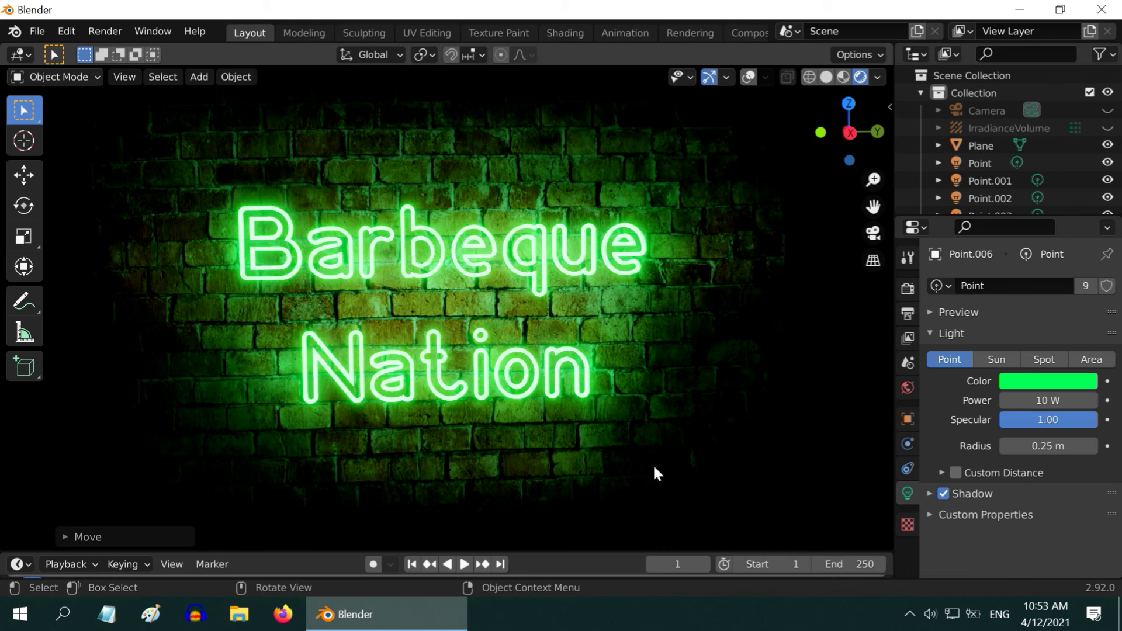
- Orbit and zoom in on the sign, then select the Text to show its strength-4.000 Emission material
middle_click_drag(636, 467, 610, 468)
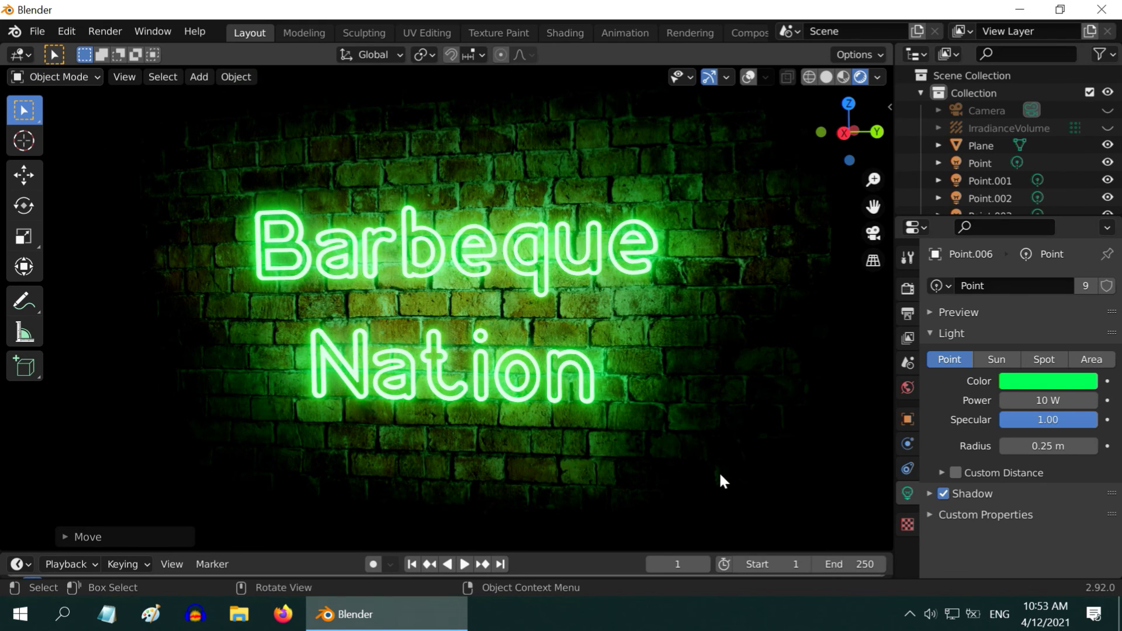
middle_click_drag(719, 471, 760, 471, "ctrl")
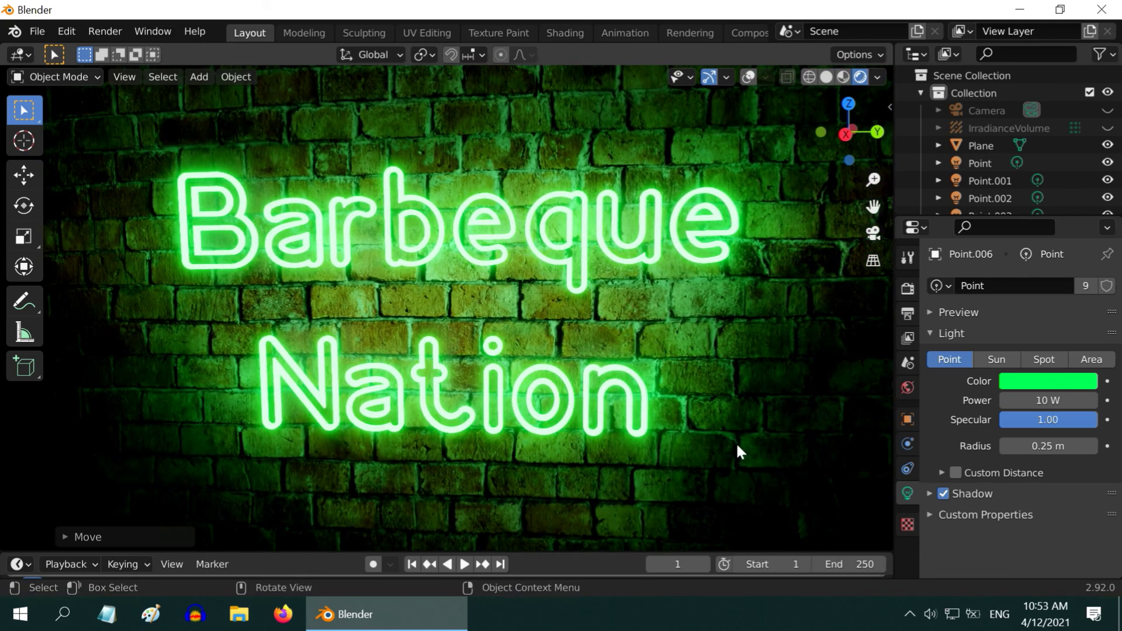
scroll(750, 478, "down", 2)
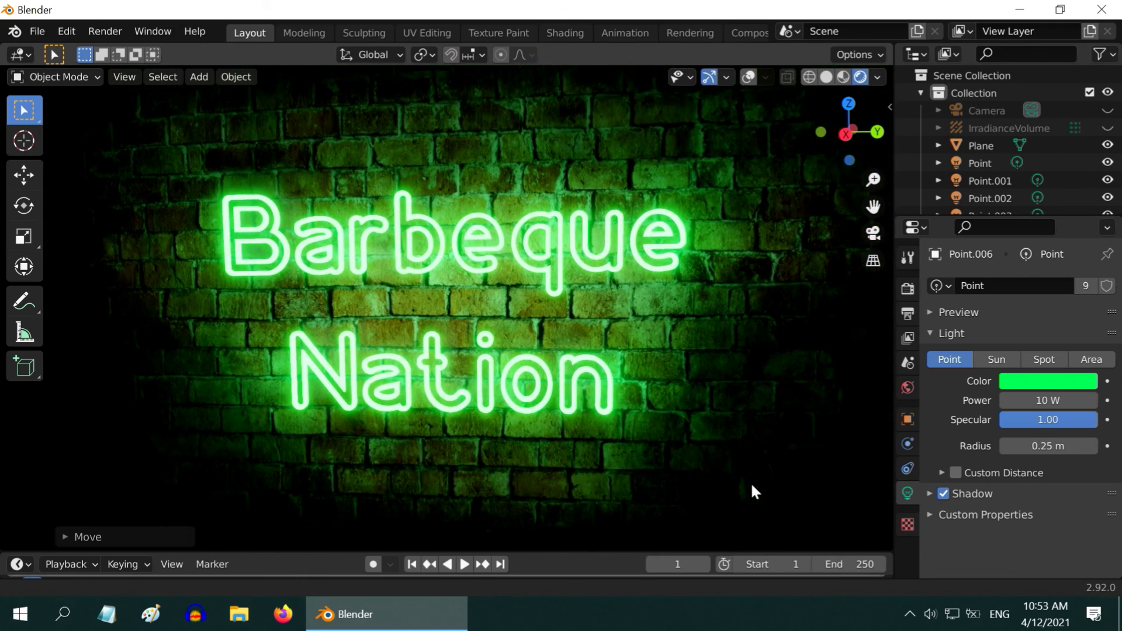
left_click(608, 393)
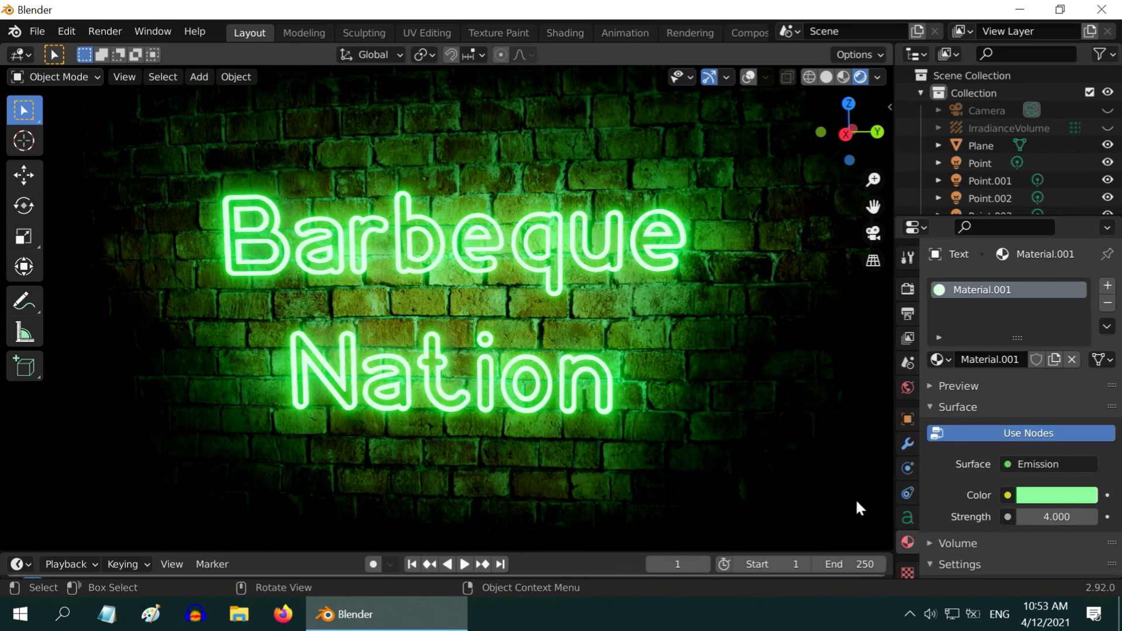
- Load JoyNeon-yw1W3.otf as the sign's regular font to try it out
left_click(905, 517)
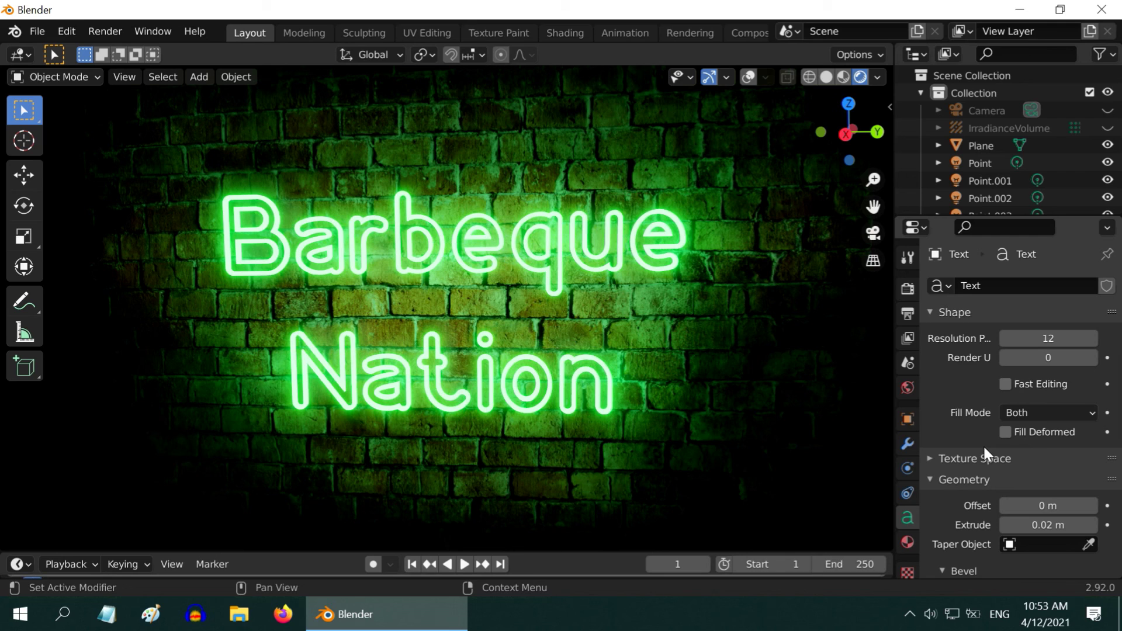
scroll(983, 444, "down", 6)
scroll(983, 444, "down", 7)
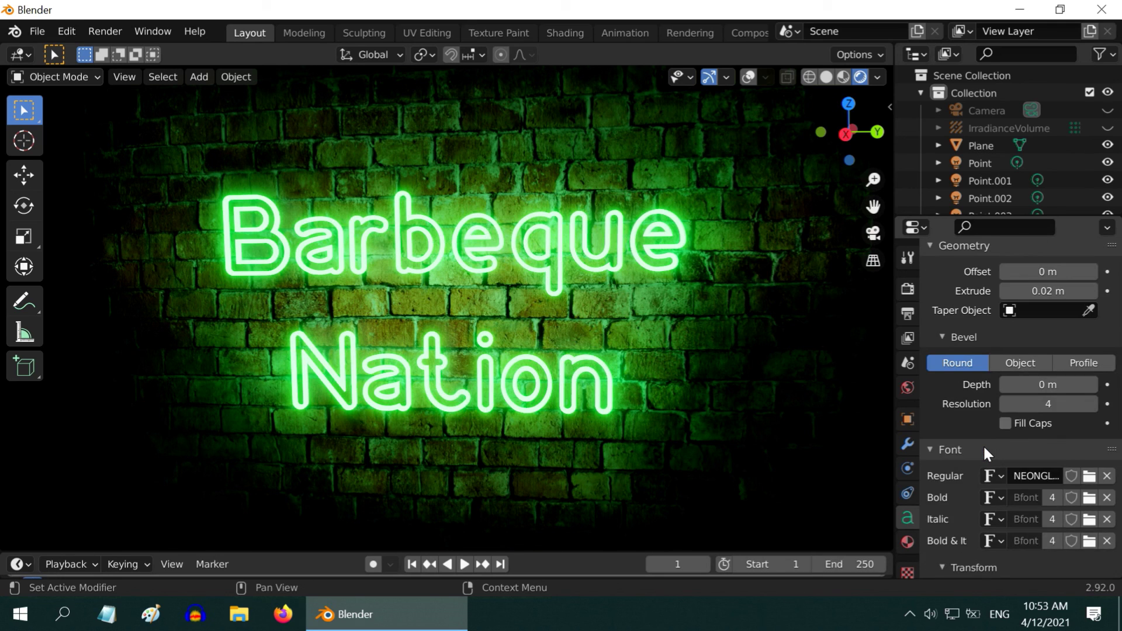
left_click(1086, 410)
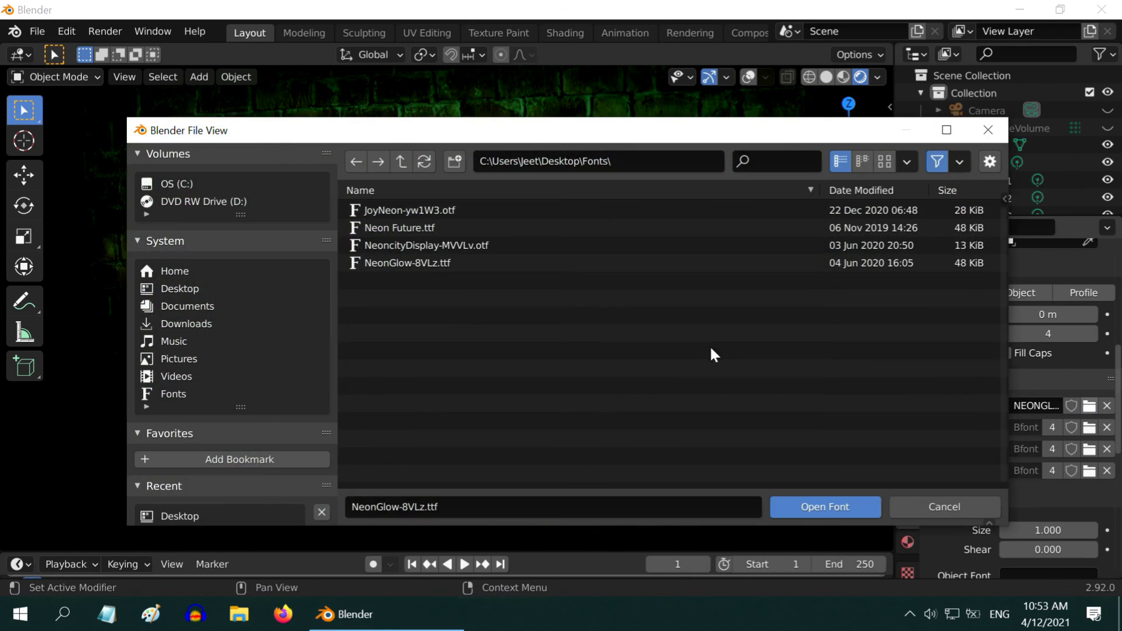
left_click(395, 212)
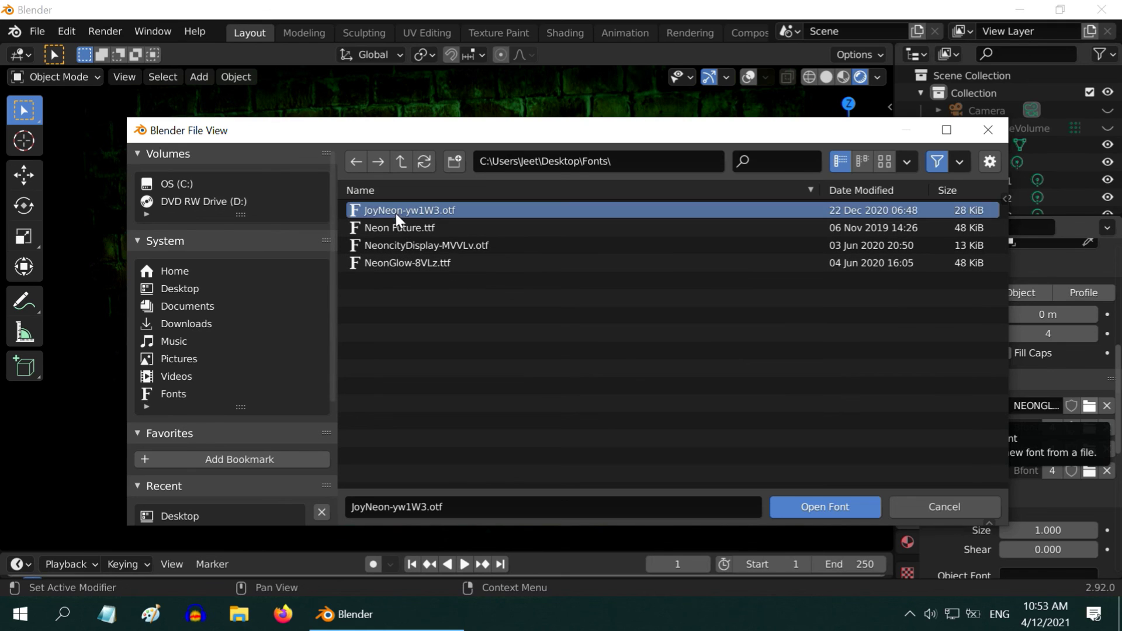
left_click(842, 510)
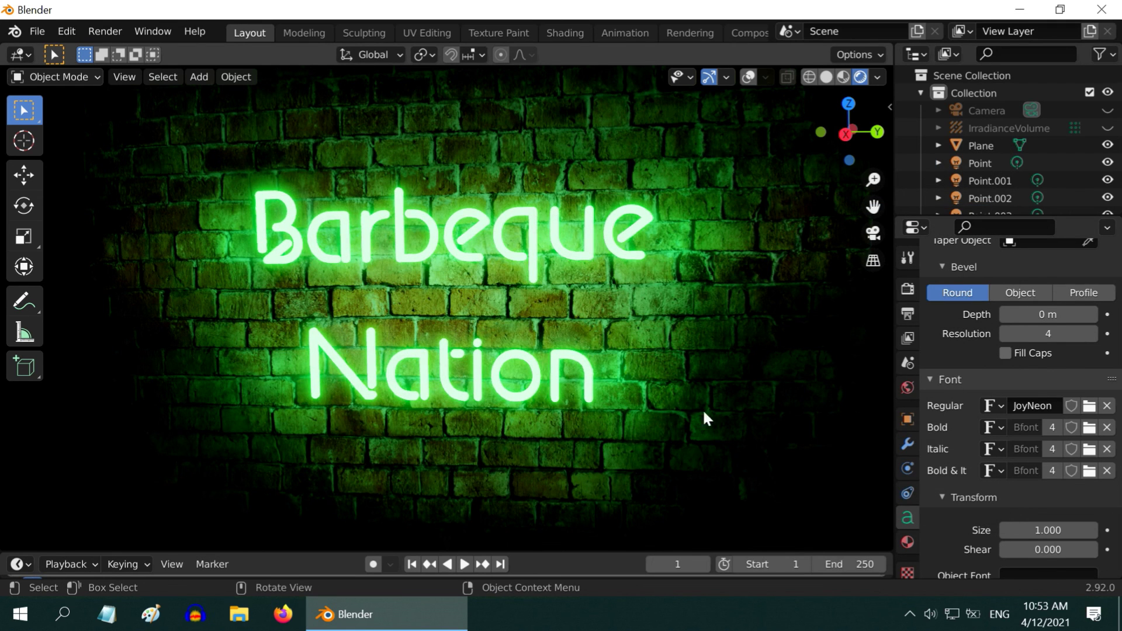
- Replace it with NeoncityDisplay-MVVLv.otf for squarer neon letters
left_click(1089, 407)
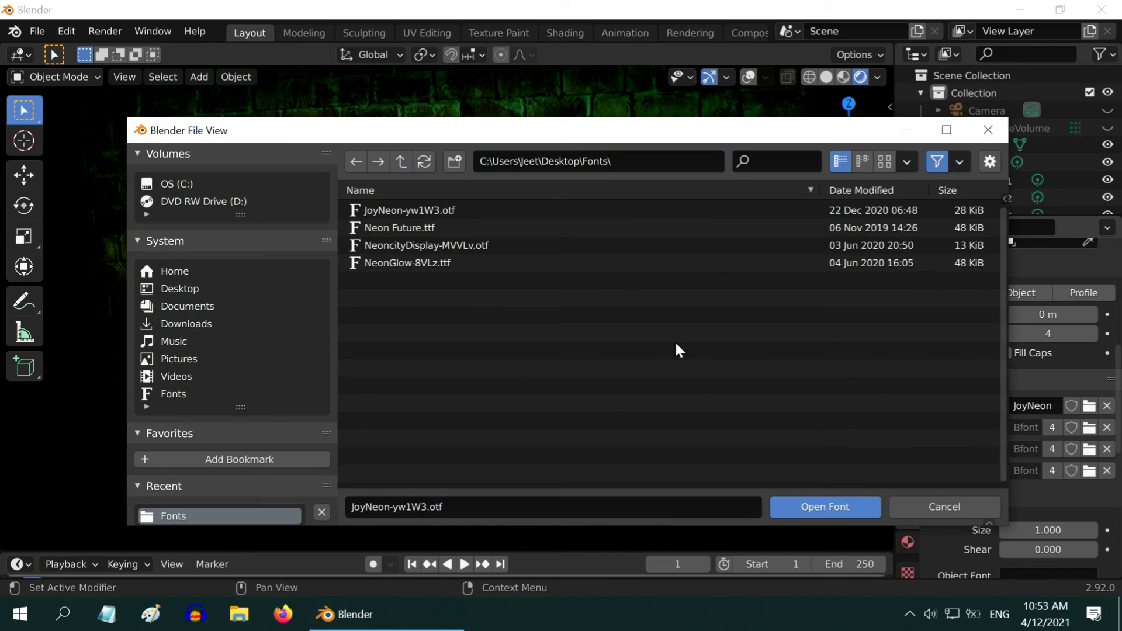
left_click(429, 246)
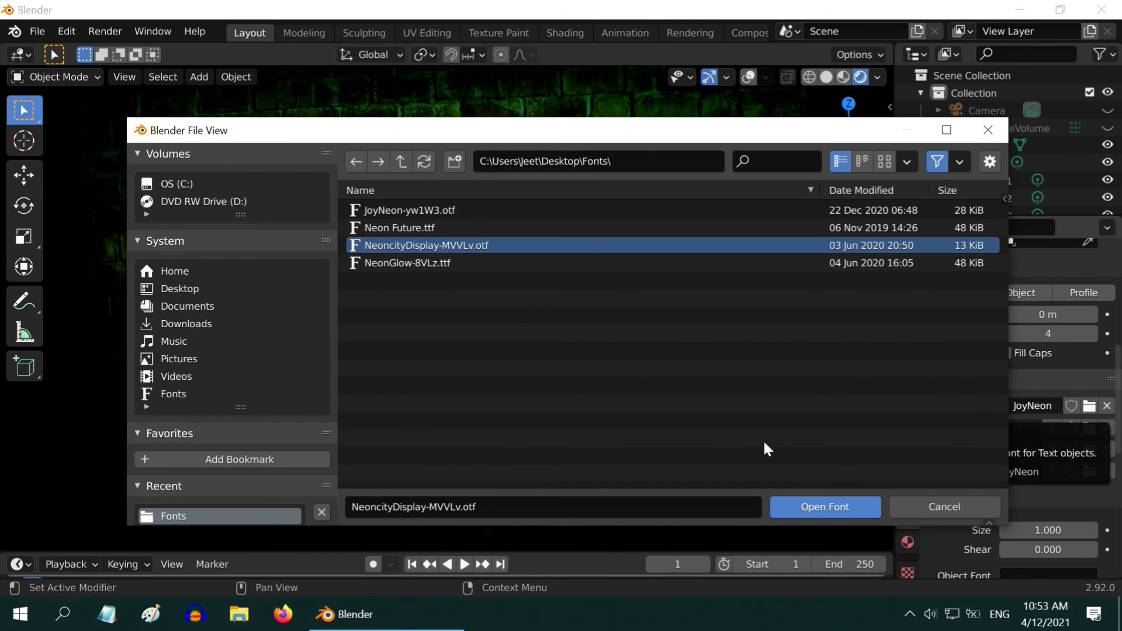
left_click(836, 505)
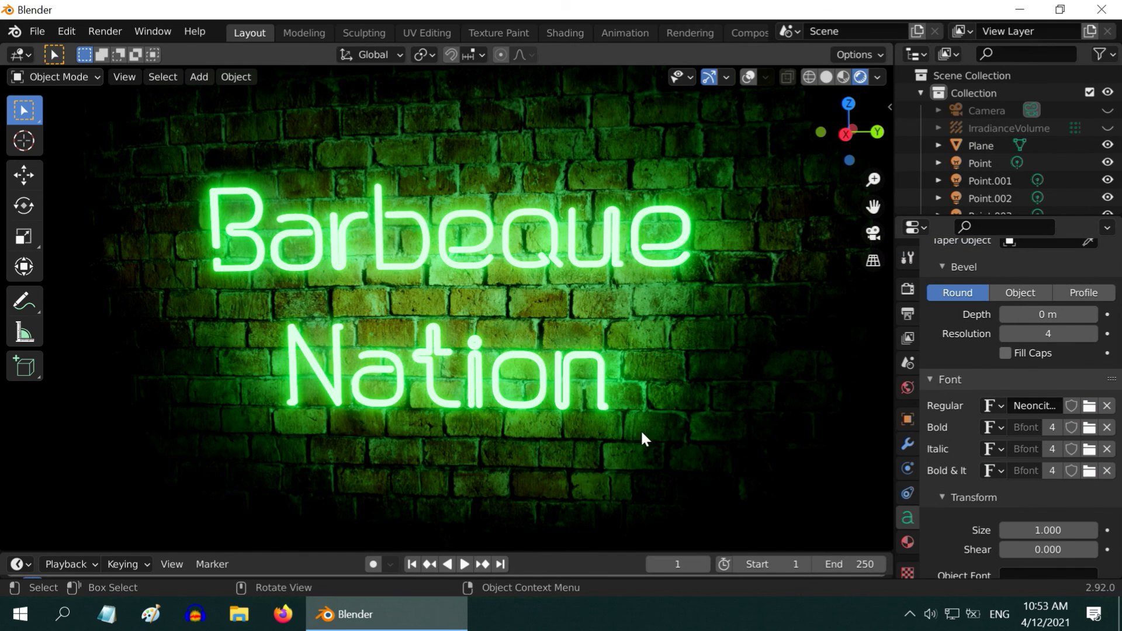